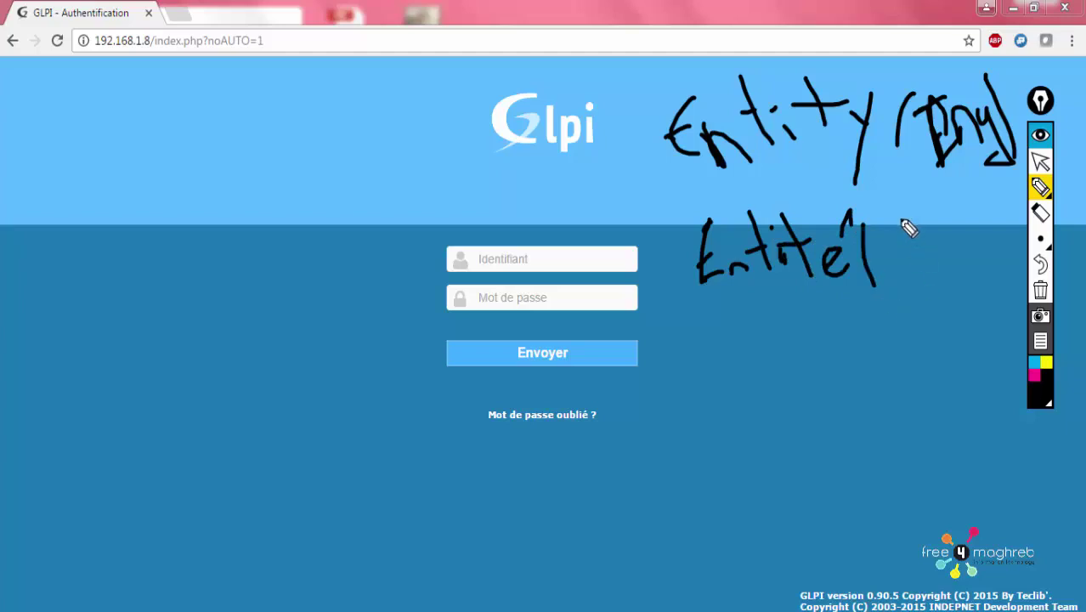
Log in to GLPI with the admin login 'glpi' and its password
drag(923, 206, 950, 289)
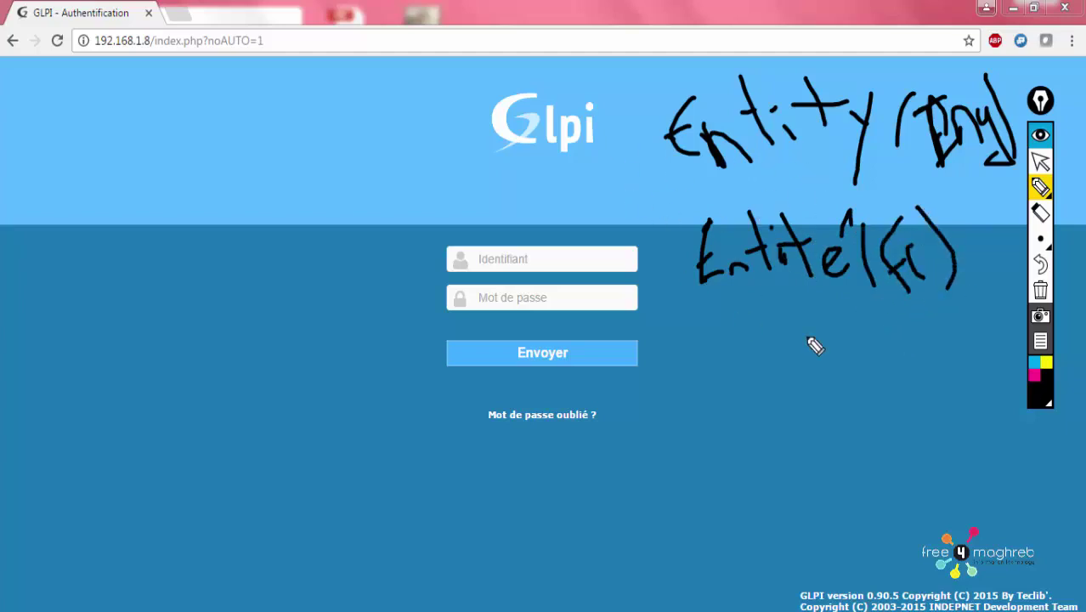
click(1040, 290)
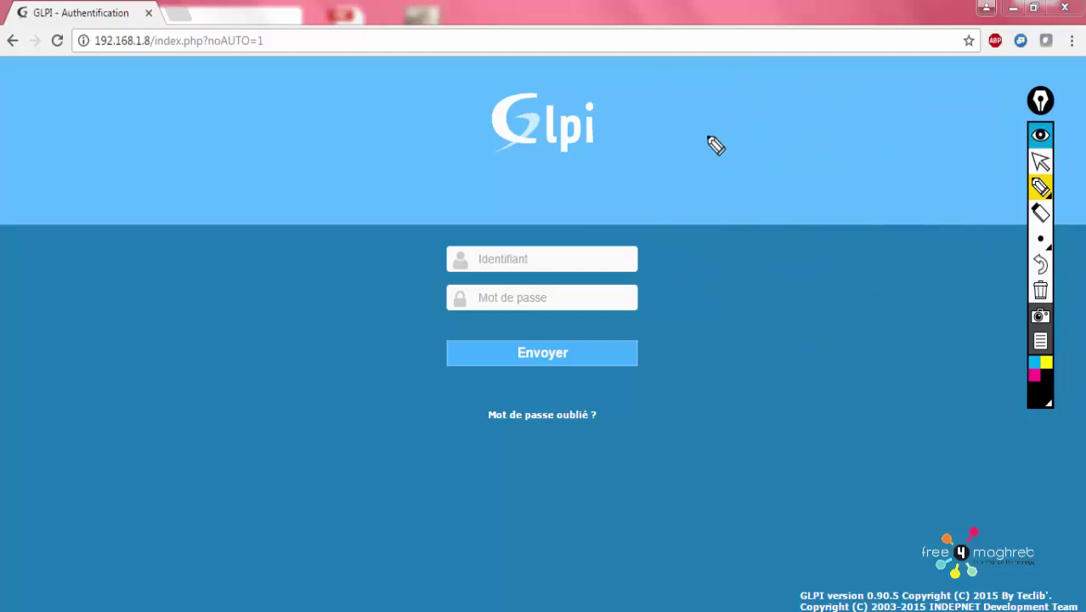
click(1038, 163)
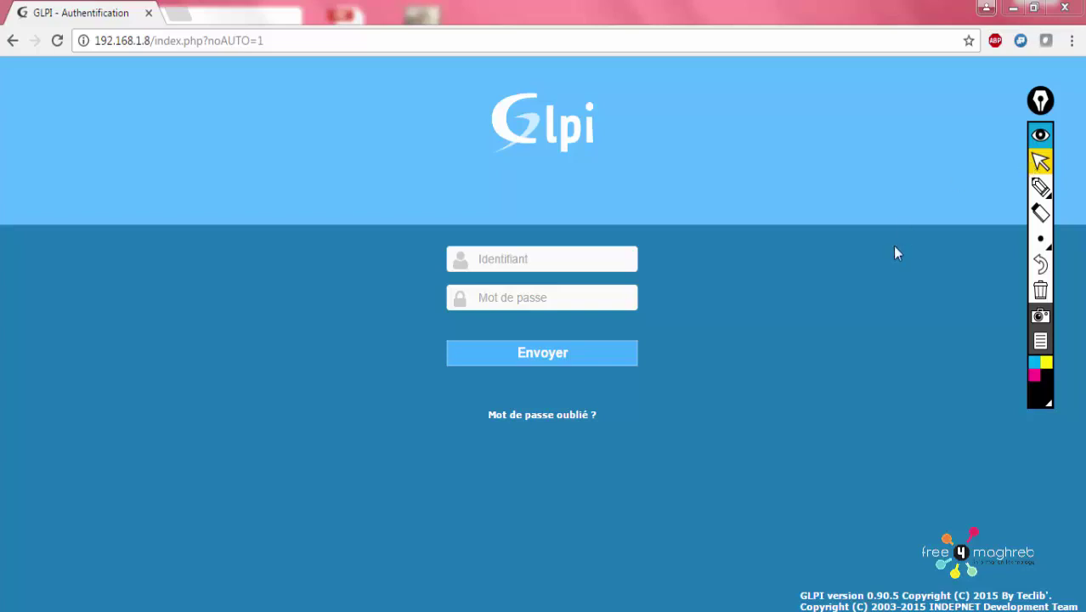
click(564, 264)
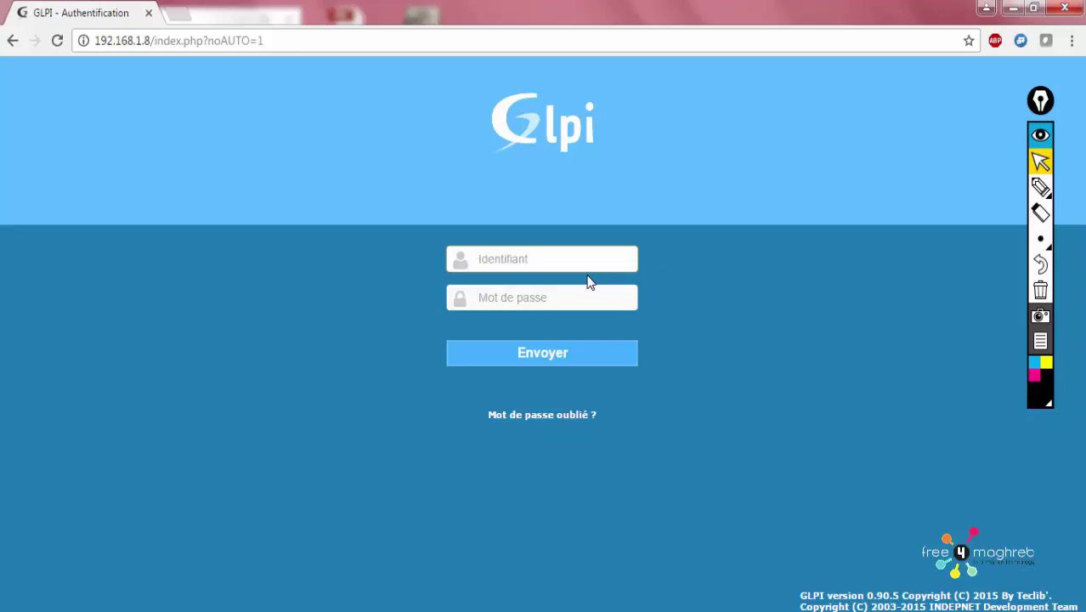
click(599, 260)
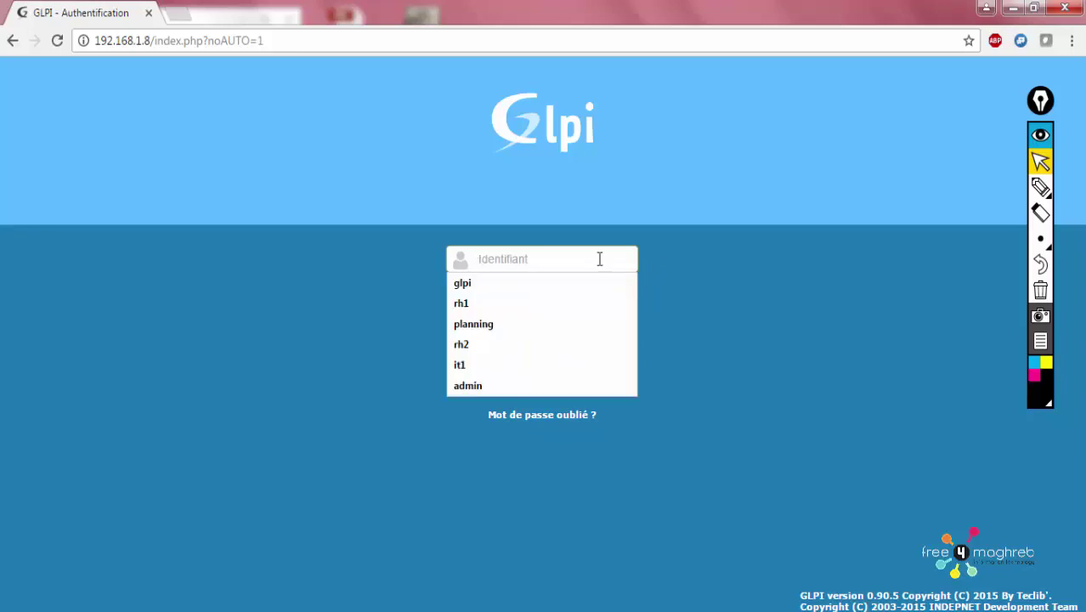
key(Escape)
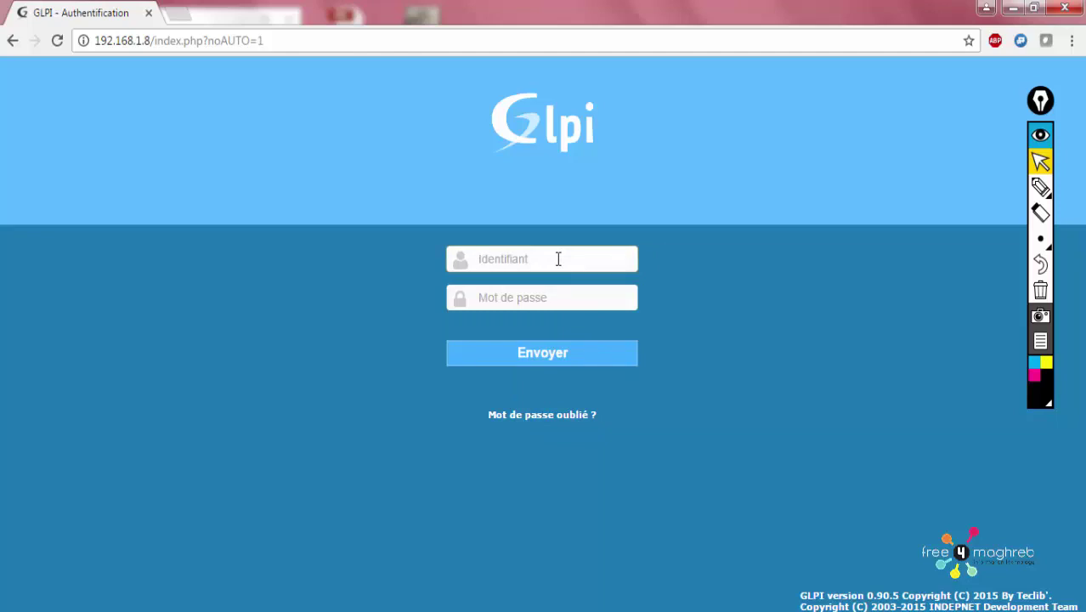
text(glpi)
key(Tab)
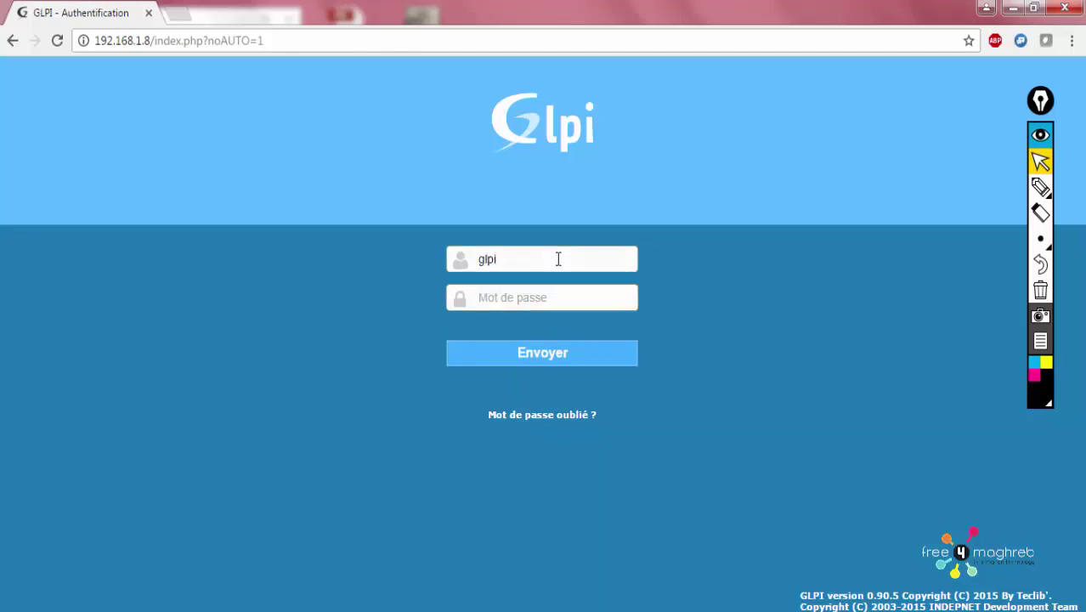
text(gl)
key(BackSpace)
key(BackSpace)
key(BackSpace)
key(BackSpace)
text(g)
key(Return)
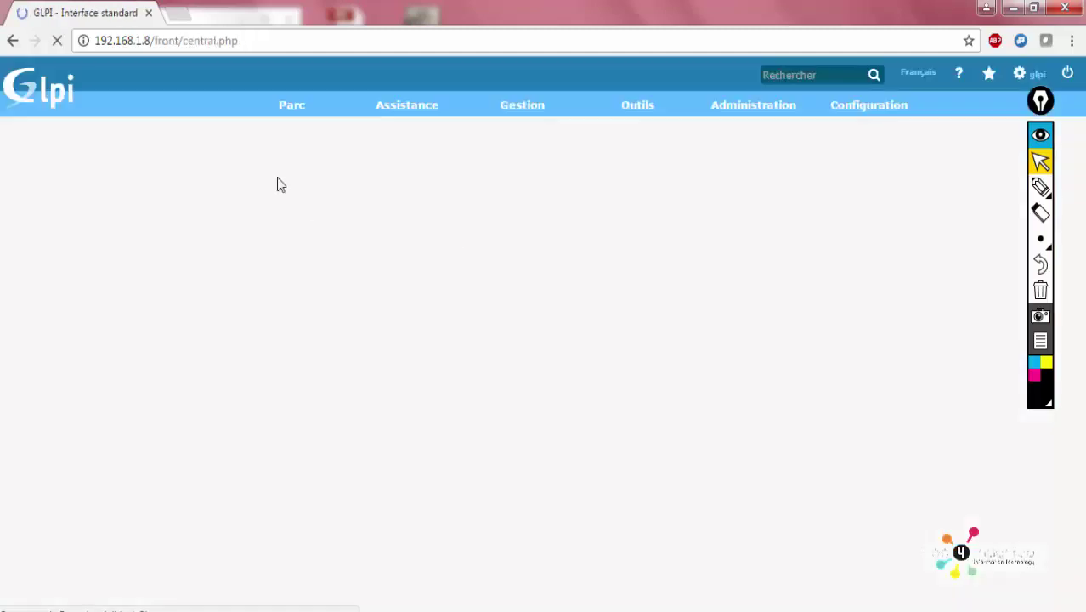
Open the Entités list under Administration and select the Root entity
mouse_move(739, 106)
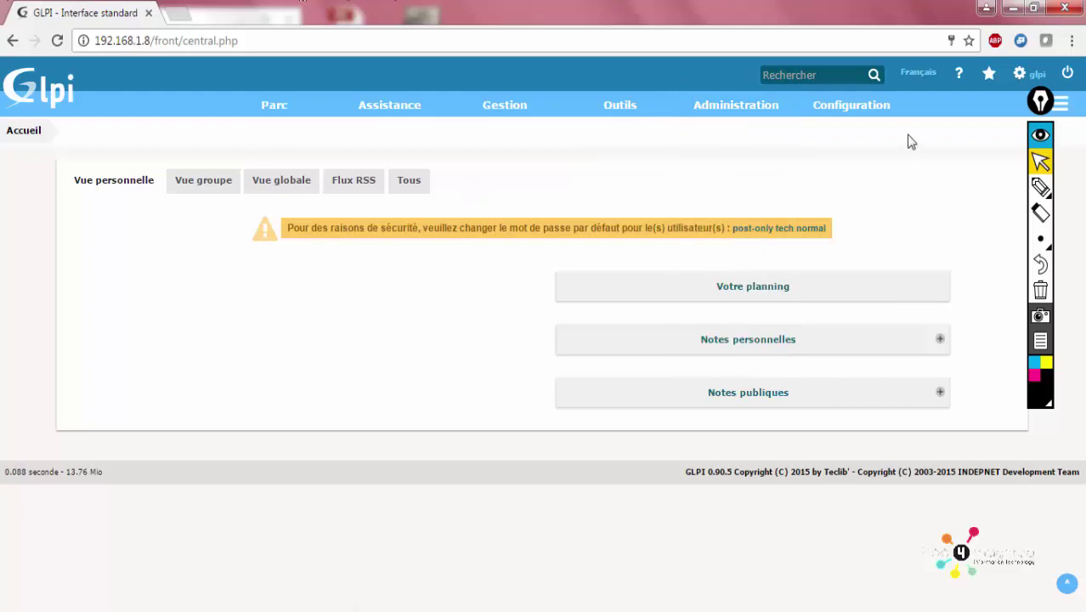
click(714, 183)
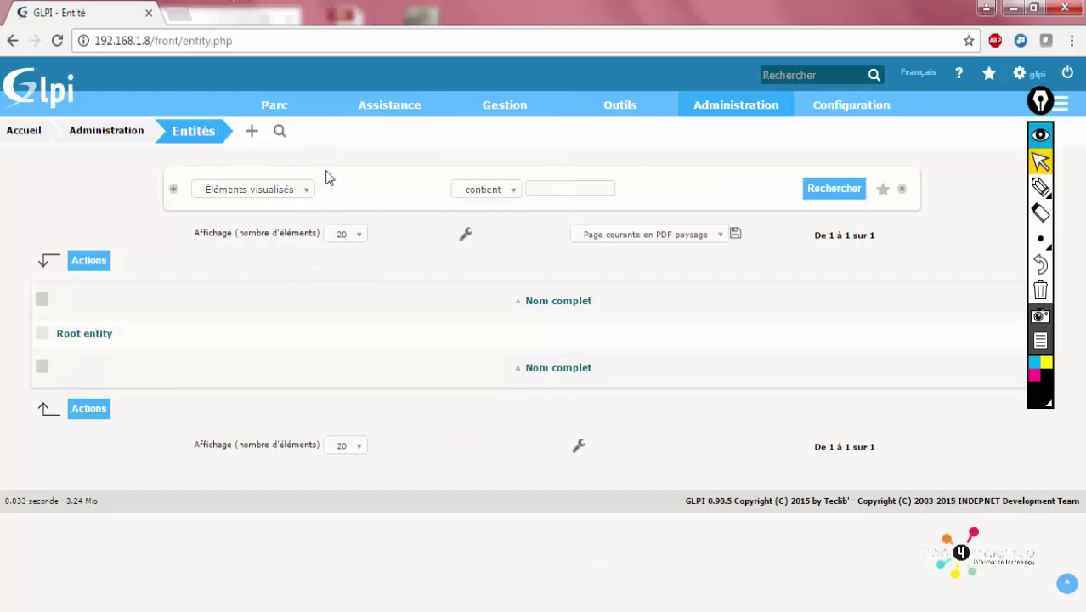
click(80, 342)
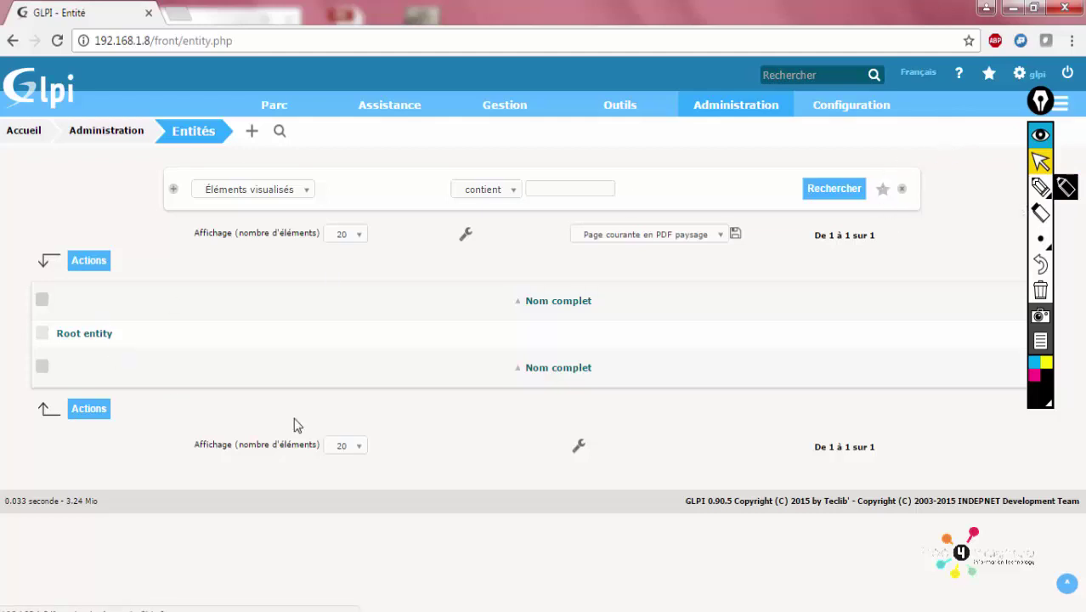
Rename Root entity to F4M with comment 'Entité F4M', save, and return to Entités
click(100, 340)
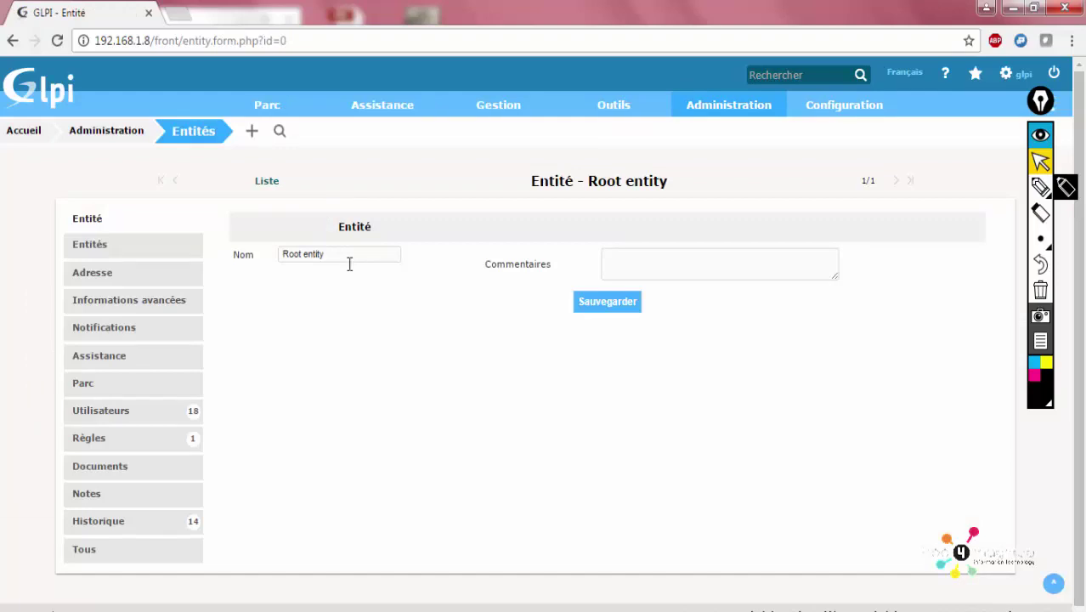
triple_click(349, 262)
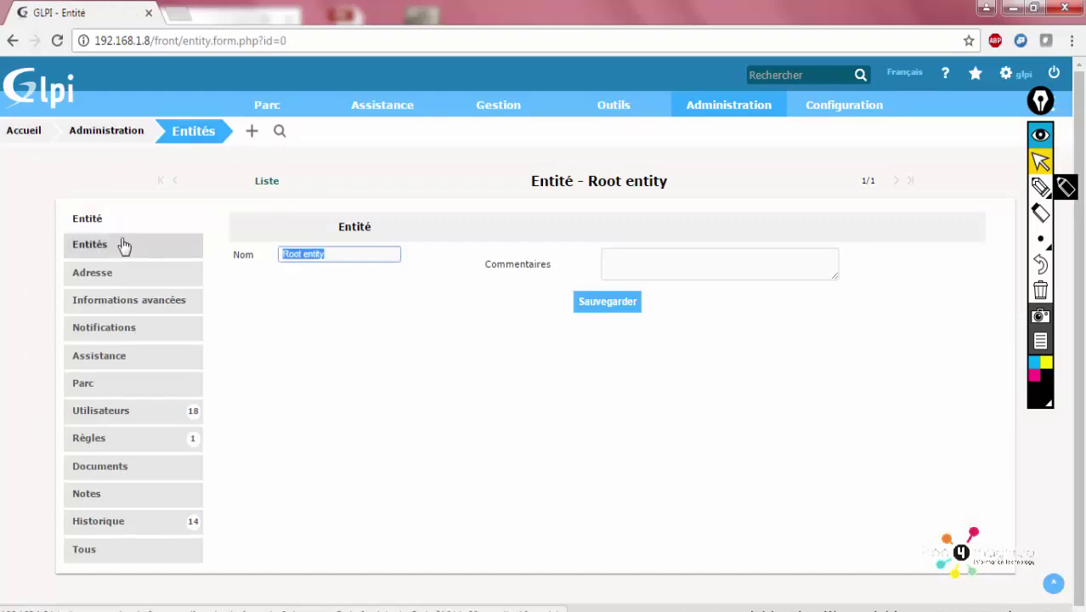
text(F)
key(ctrl+a)
text(m)
key(ctrl+a)
key(BackSpace)
click(636, 263)
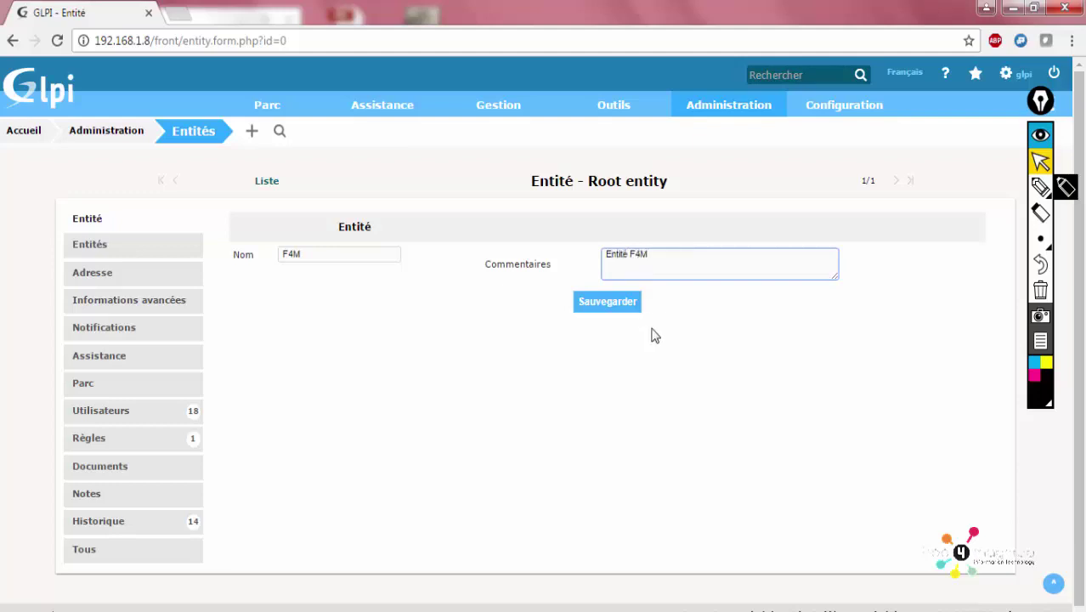
click(611, 304)
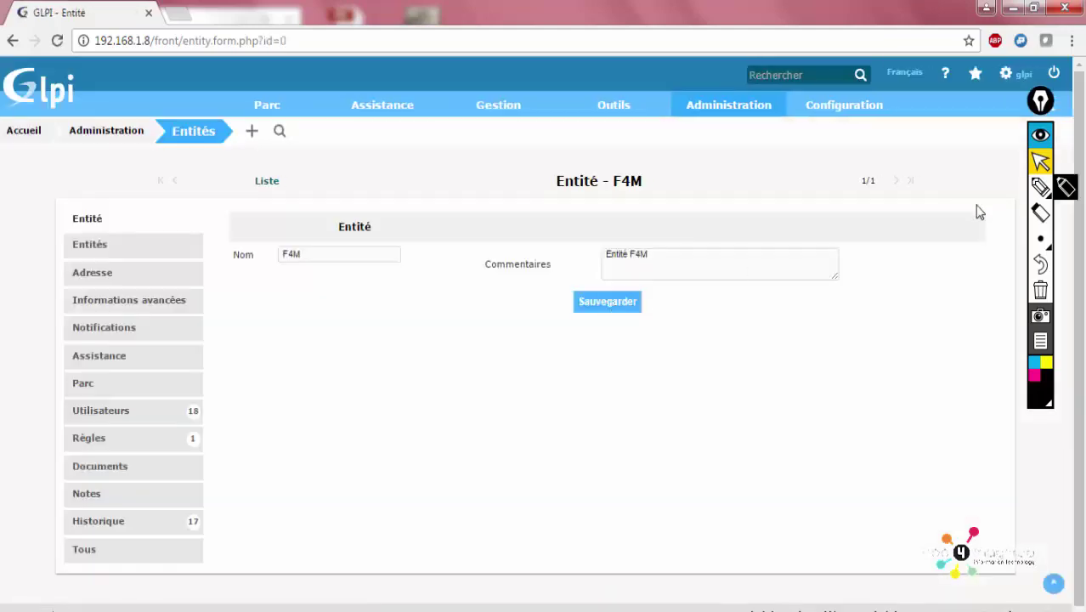
click(197, 136)
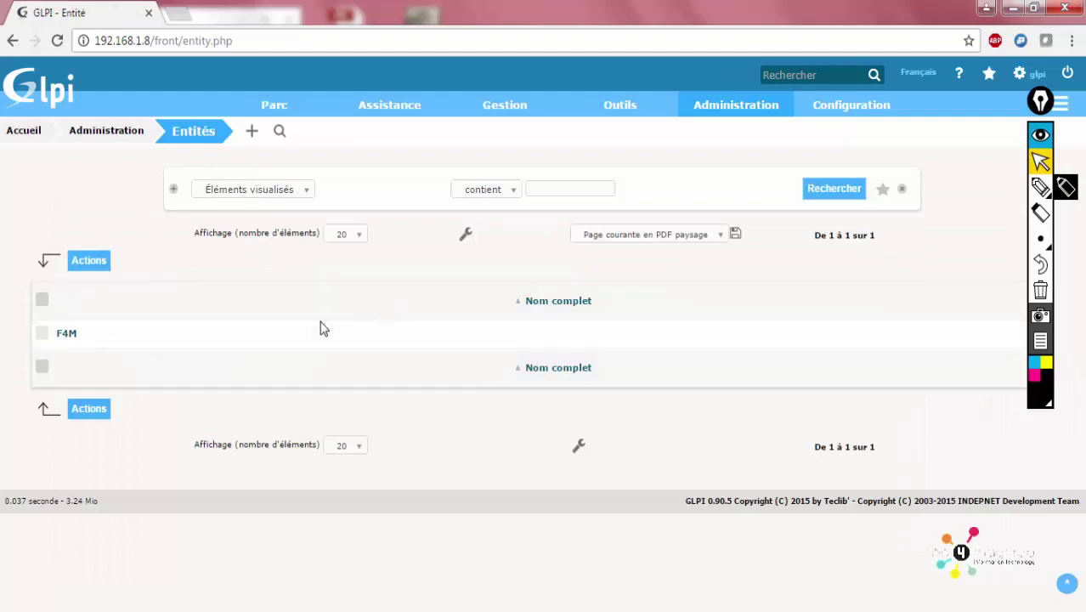
mouse_move(736, 101)
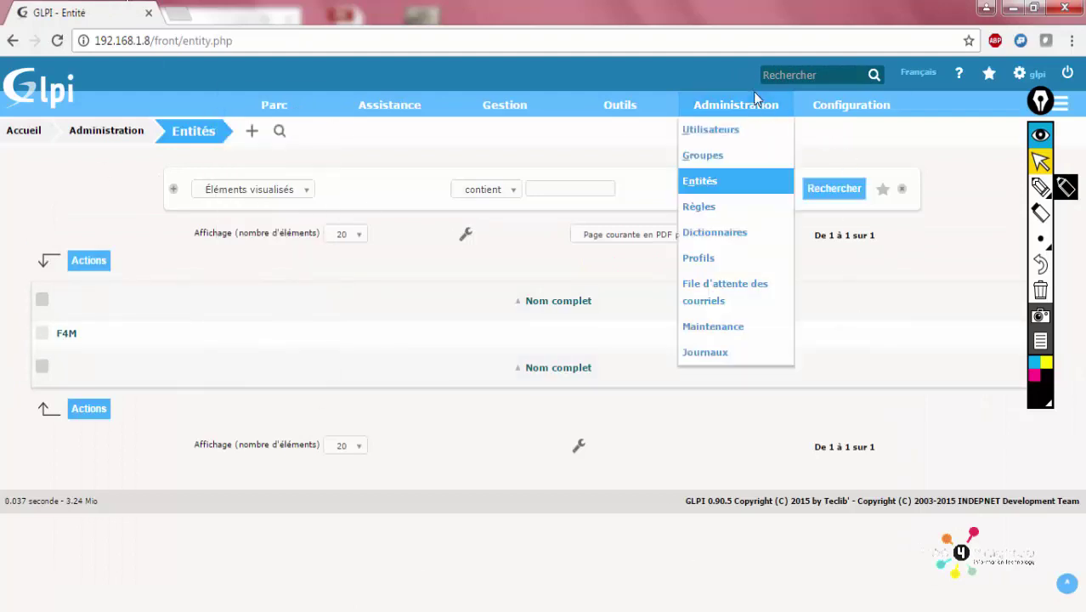
click(713, 155)
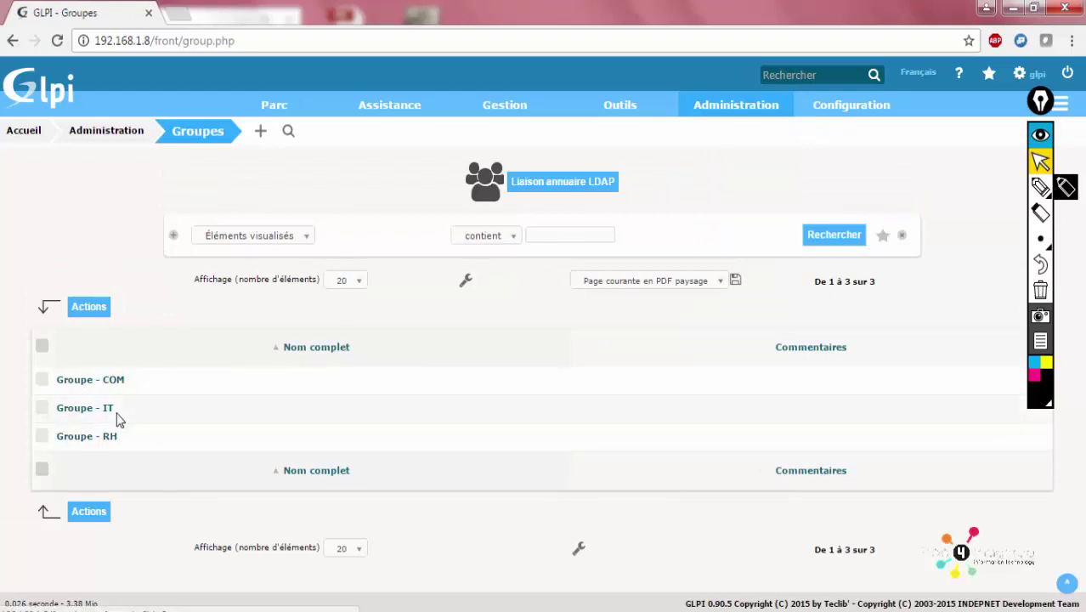
mouse_move(818, 106)
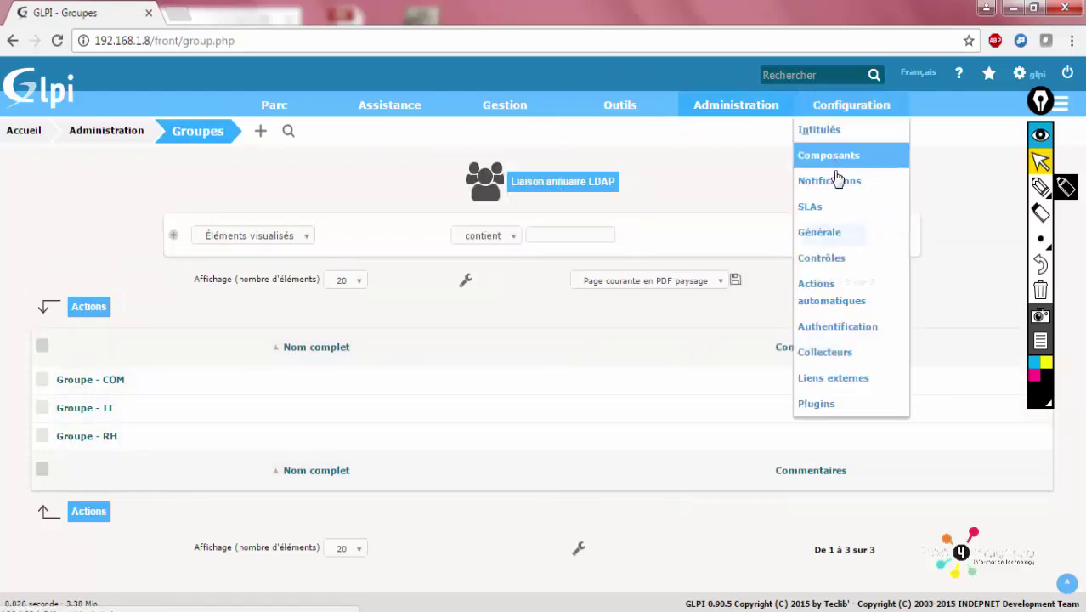
mouse_move(739, 107)
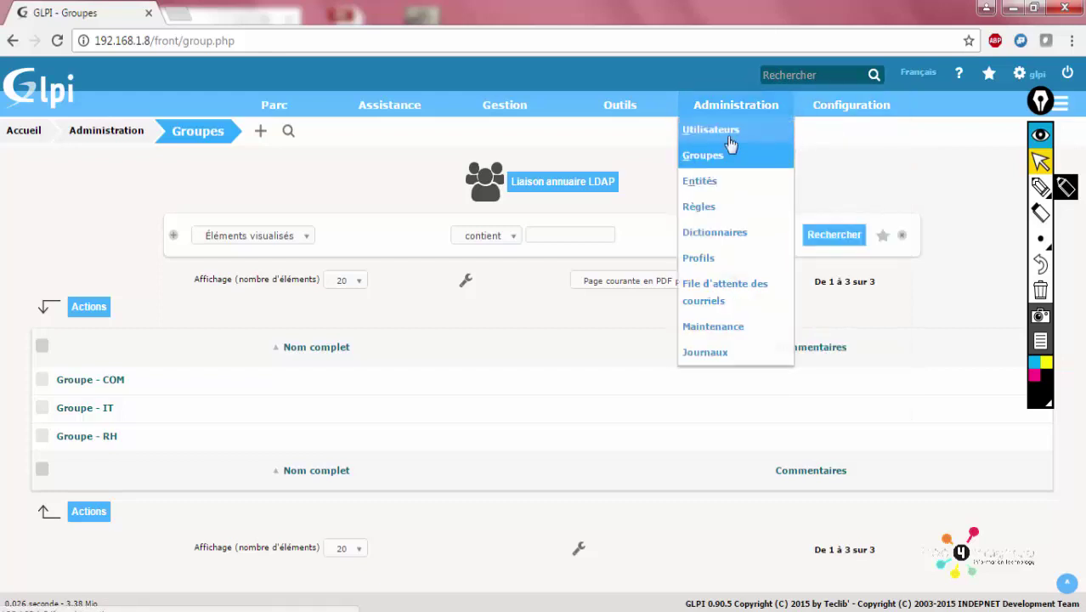
click(710, 177)
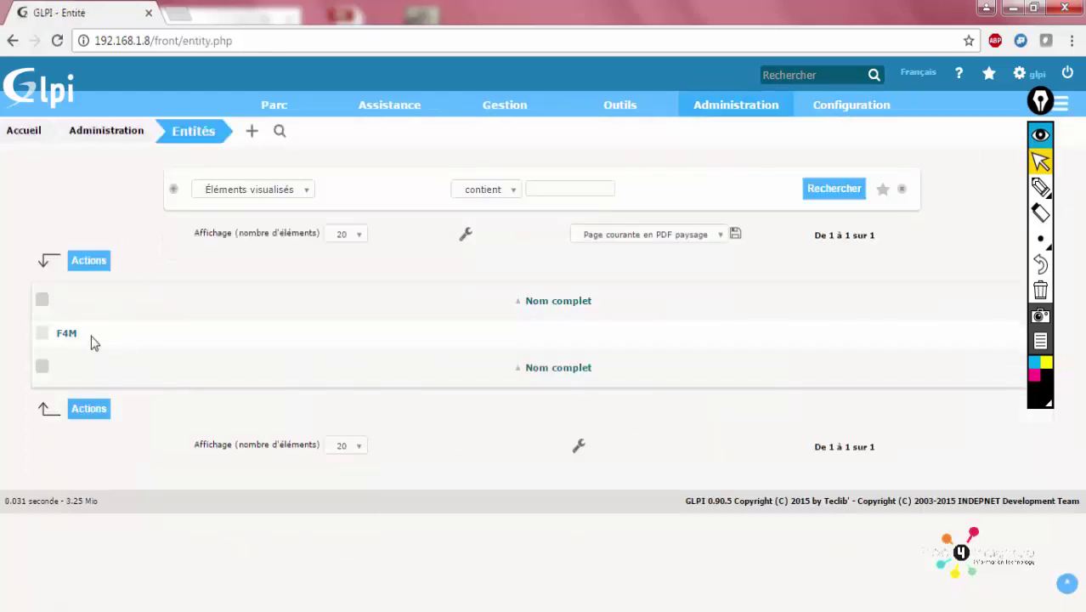
click(65, 336)
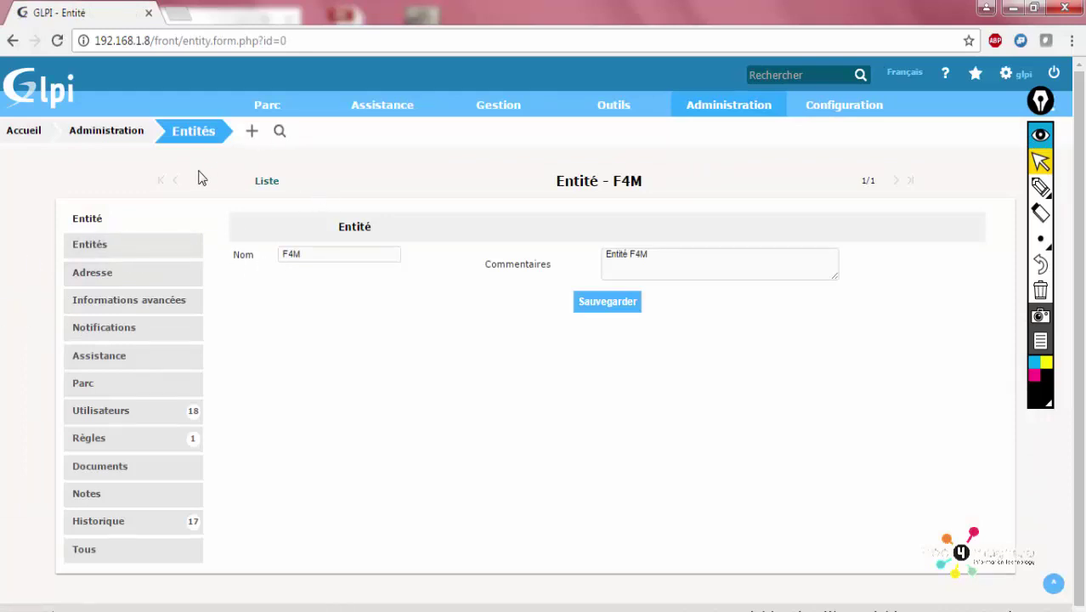
click(195, 136)
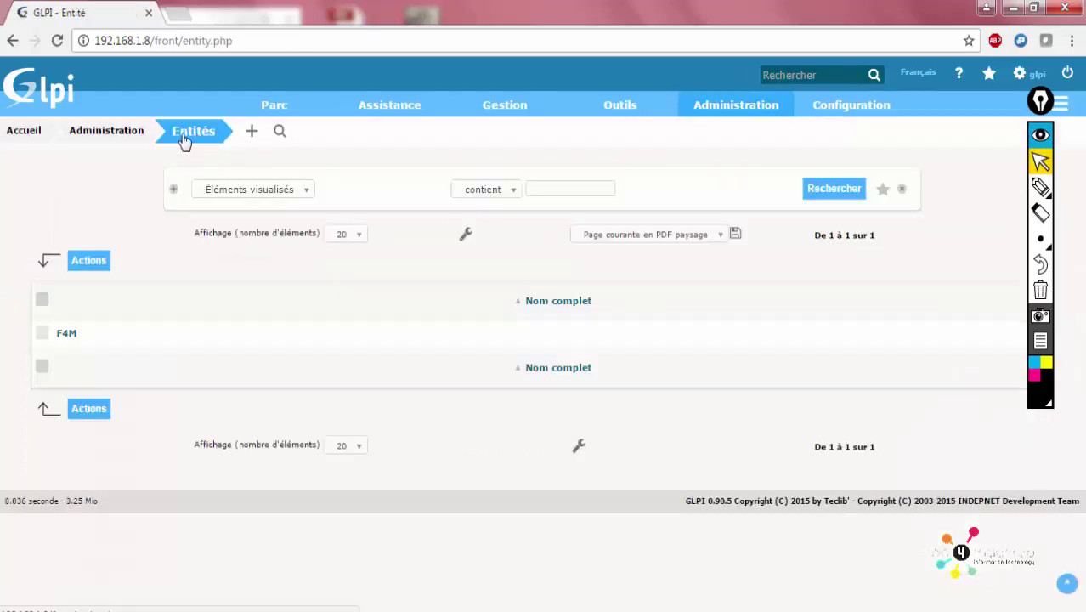
Add entity 'ENT - RH' under parent F4M with comment 'ENT - RH'
click(251, 131)
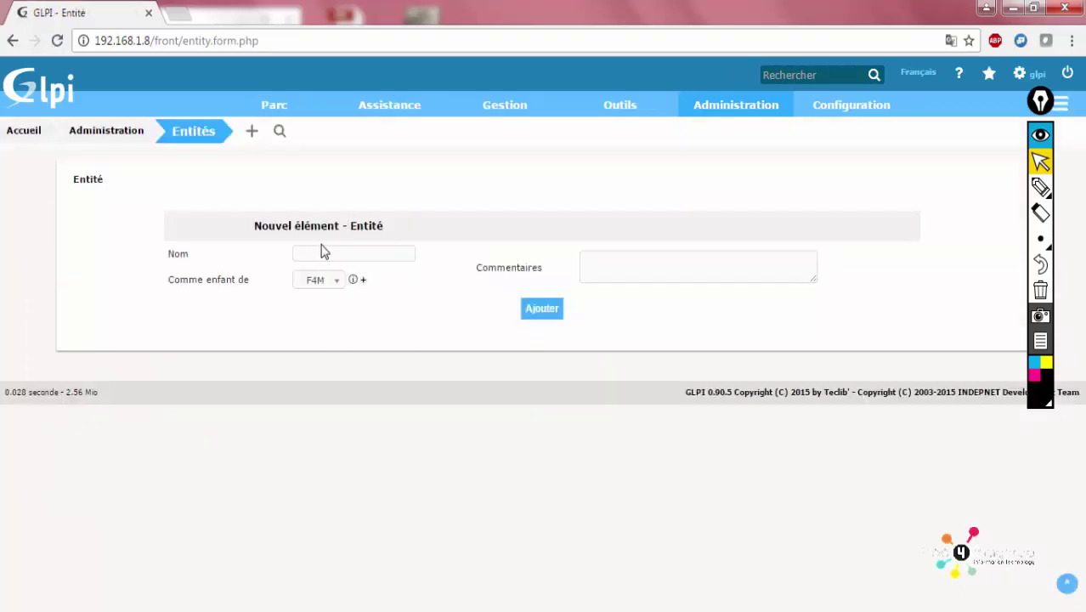
click(329, 255)
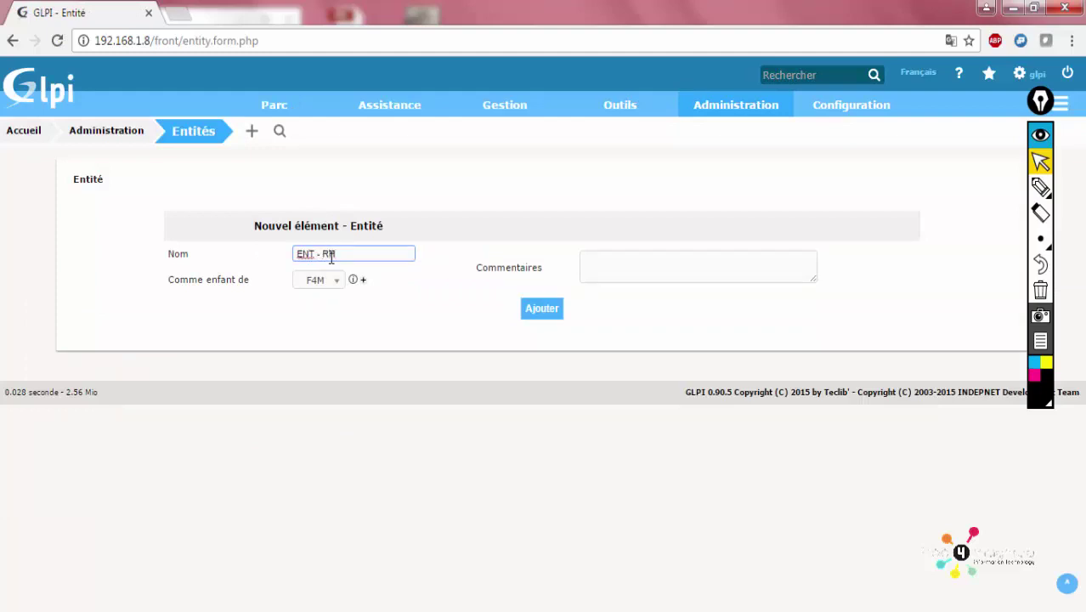
drag(331, 255, 257, 260)
key(ctrl+c)
click(630, 264)
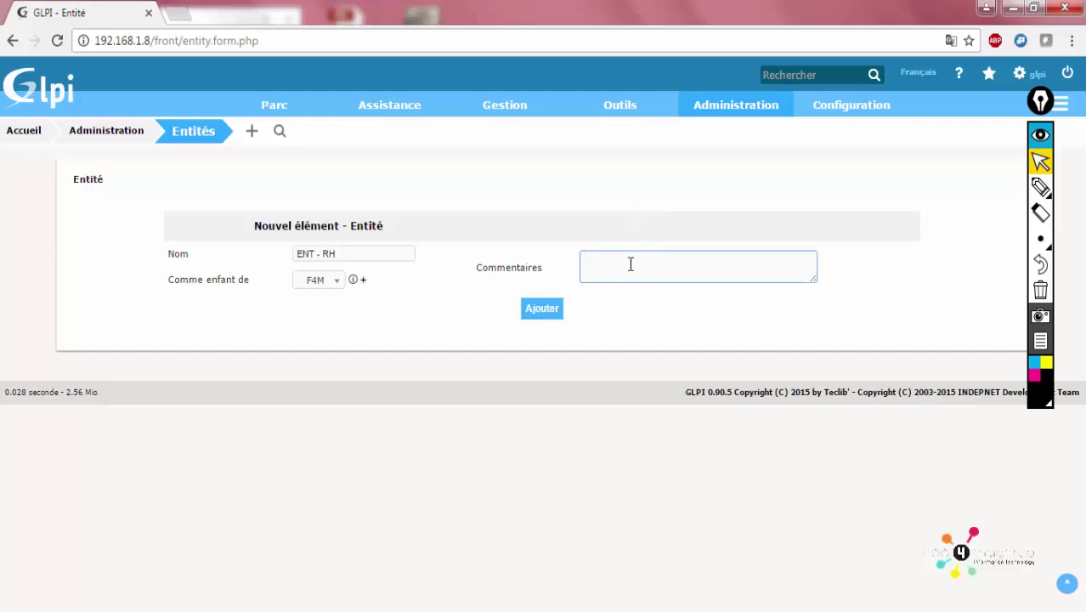
key(ctrl+v)
triple_click(654, 262)
click(664, 301)
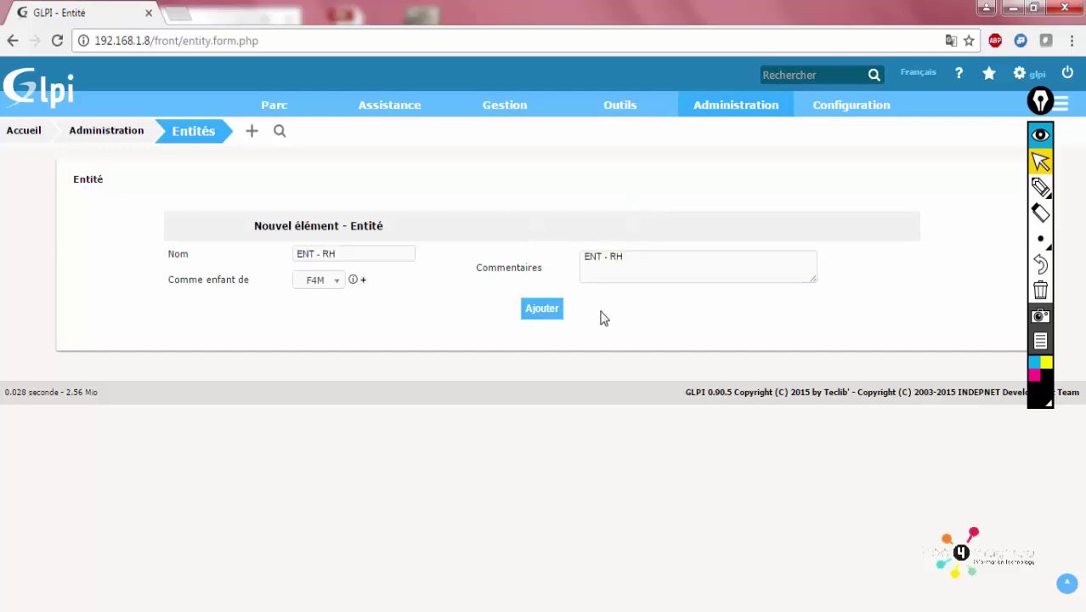
click(546, 311)
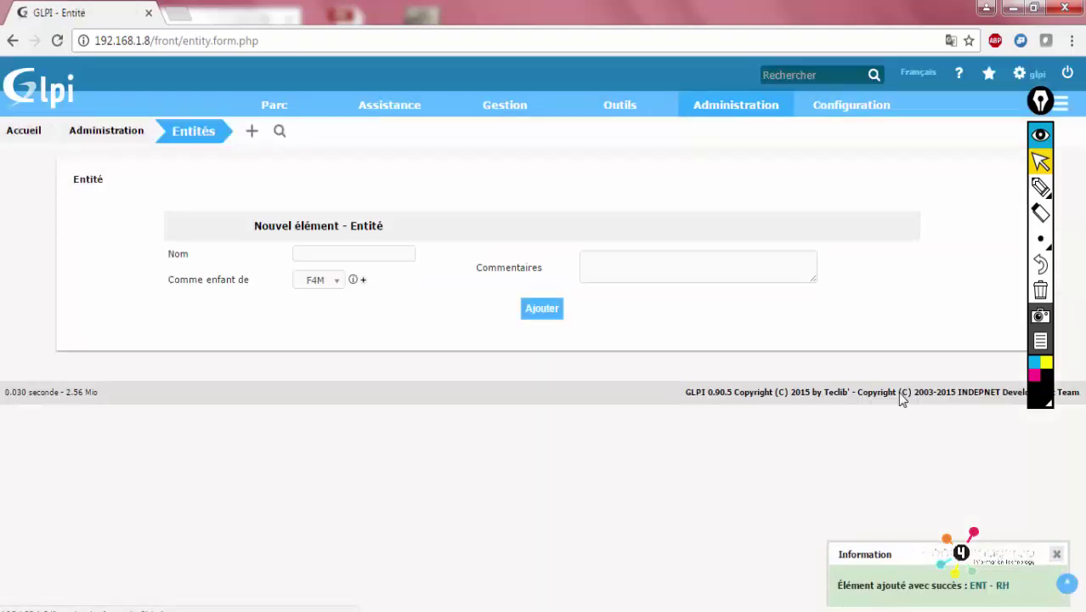
mouse_move(718, 119)
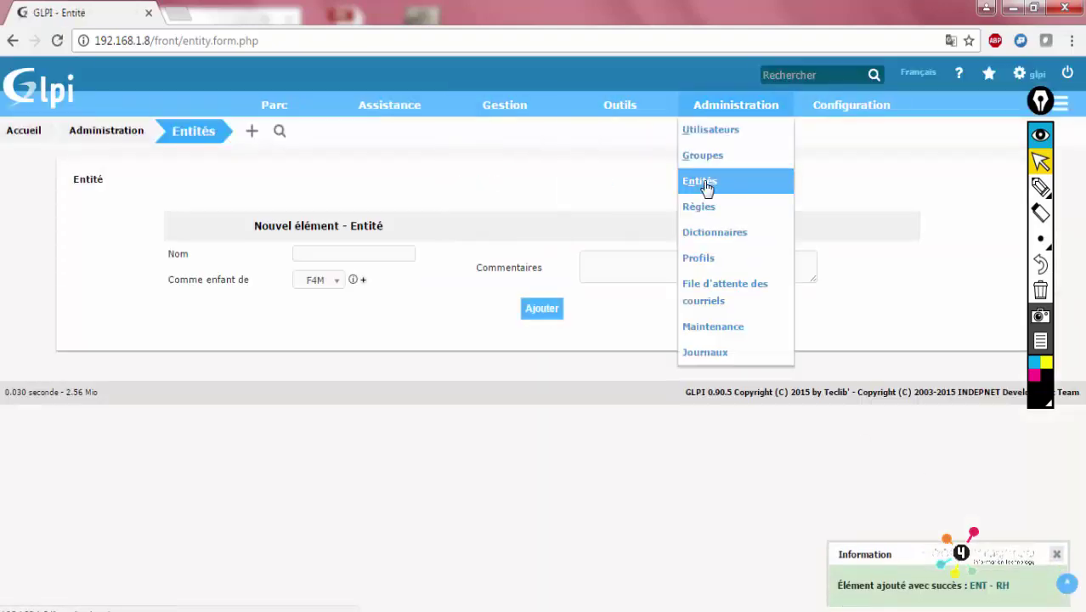
click(702, 182)
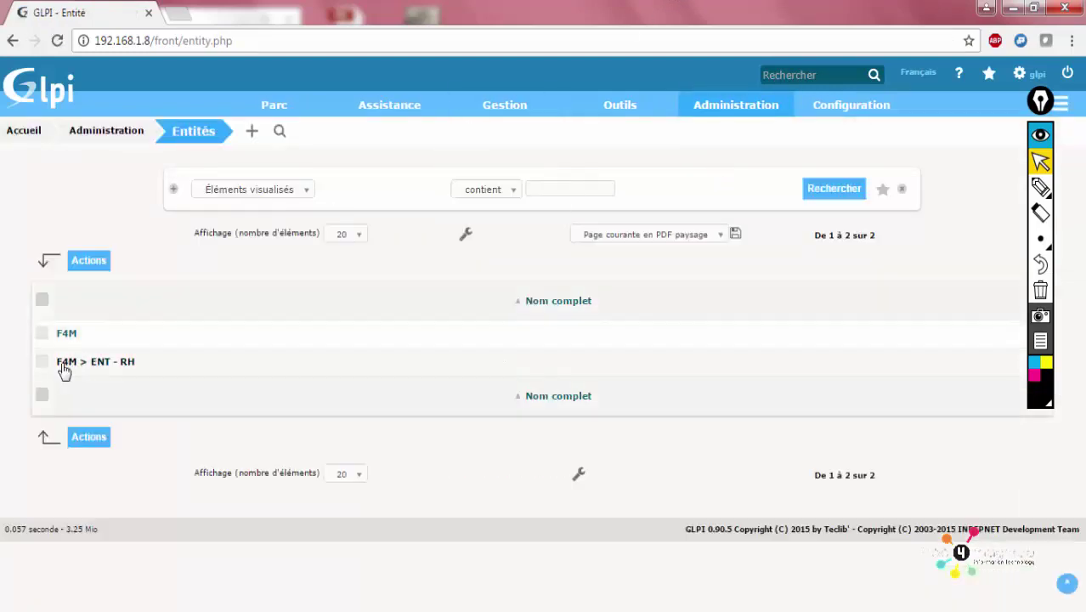
click(120, 366)
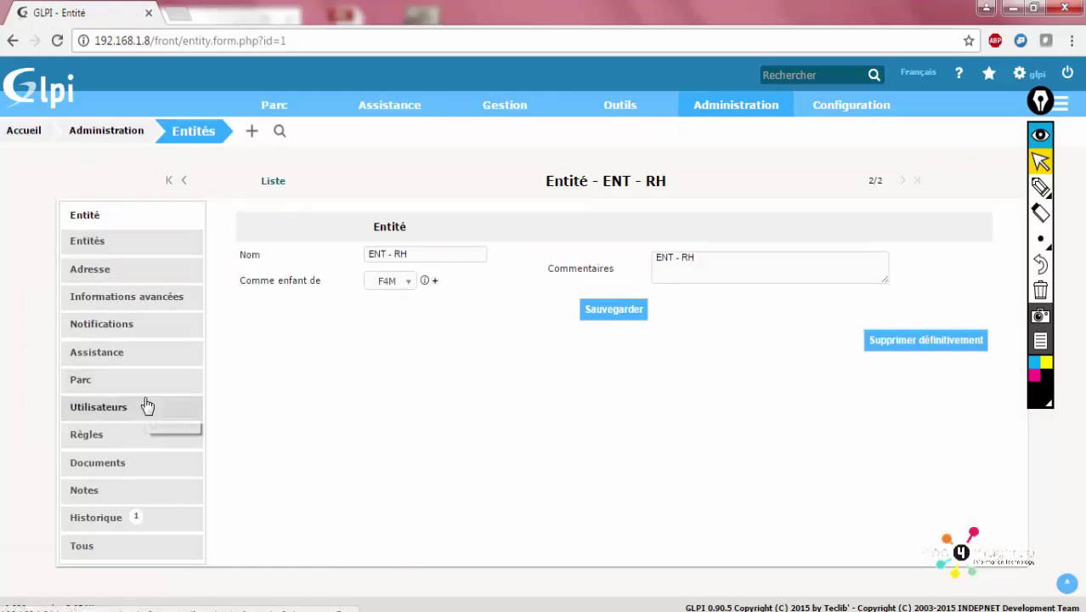
triple_click(416, 260)
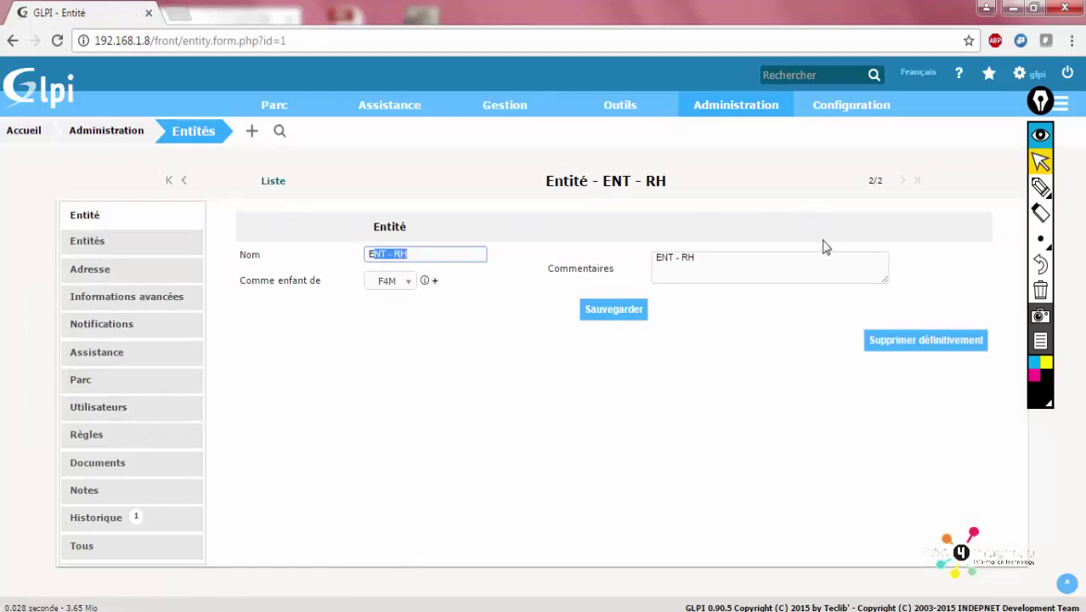
triple_click(659, 255)
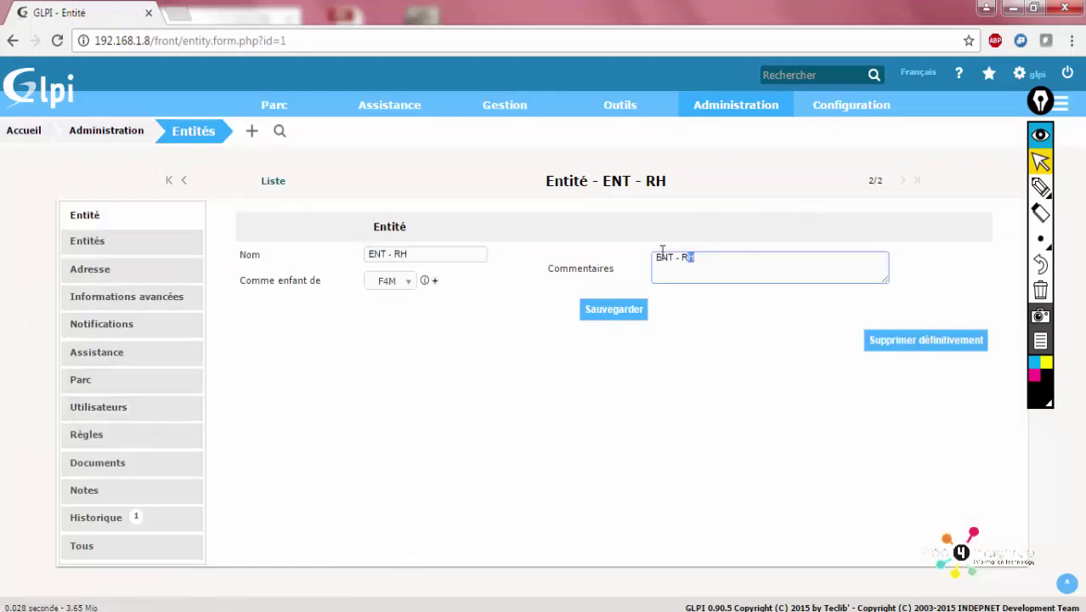
click(389, 283)
click(469, 338)
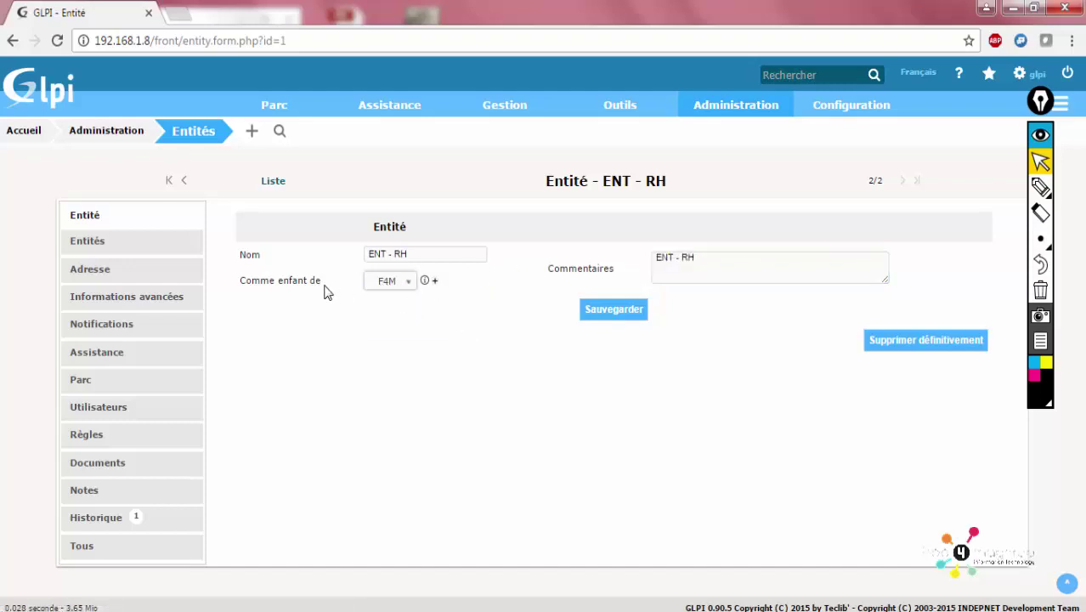
click(405, 287)
click(457, 312)
mouse_move(426, 282)
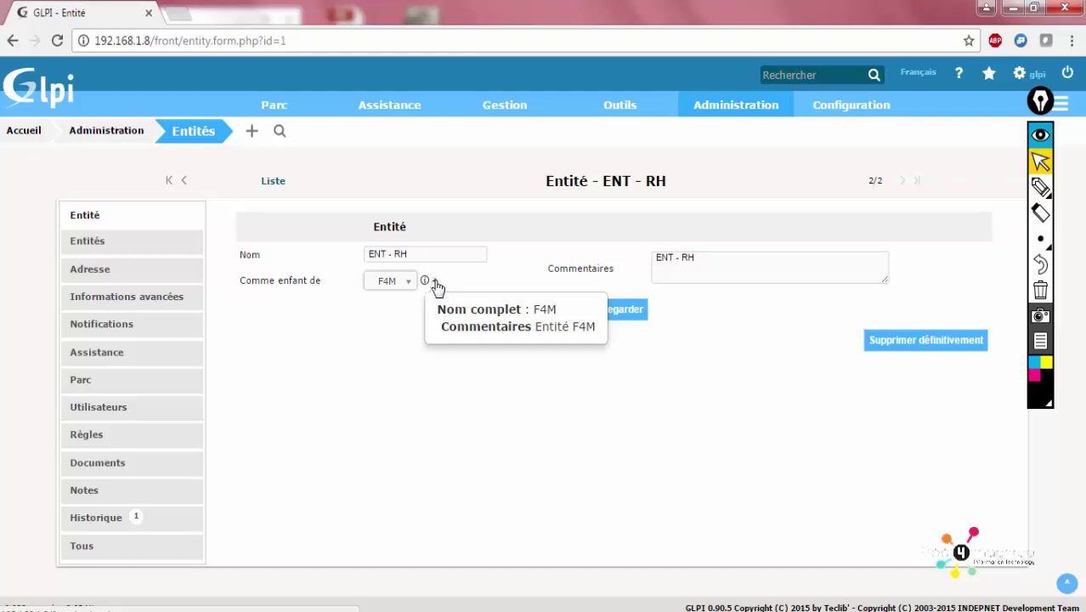
Open a blank new-entity form from ENT - RH and view its parent choices, F4M and ENT - RH
click(435, 281)
click(336, 209)
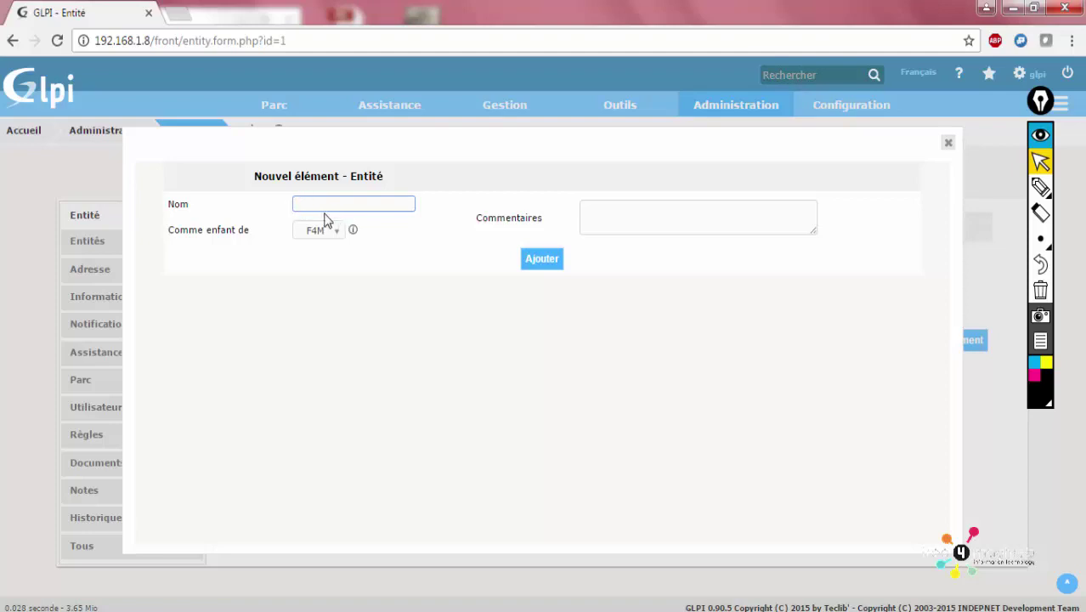
click(328, 233)
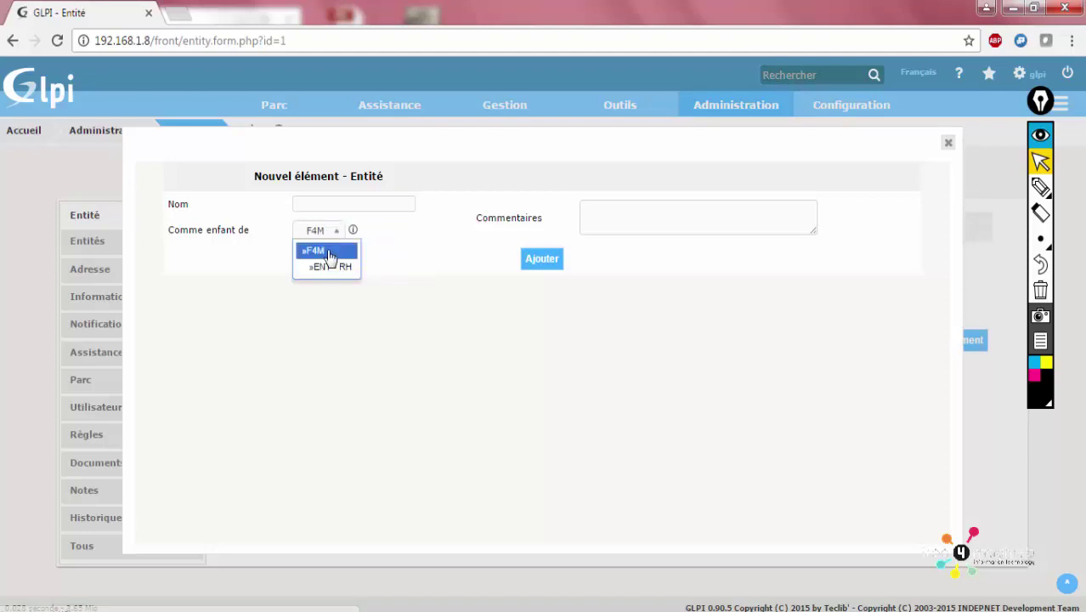
click(399, 344)
click(948, 142)
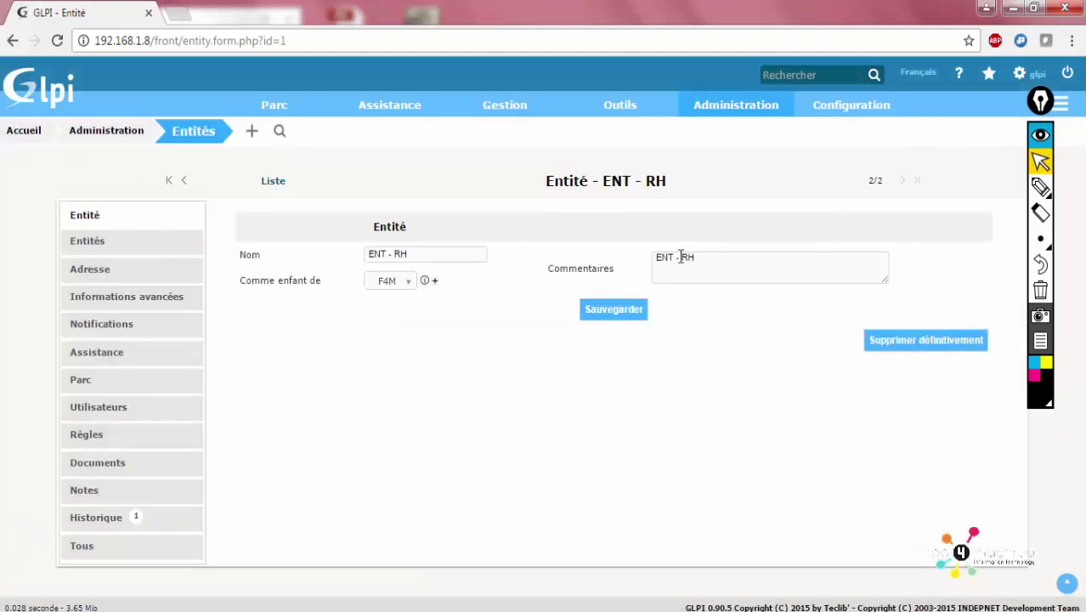
click(403, 281)
click(403, 285)
click(432, 281)
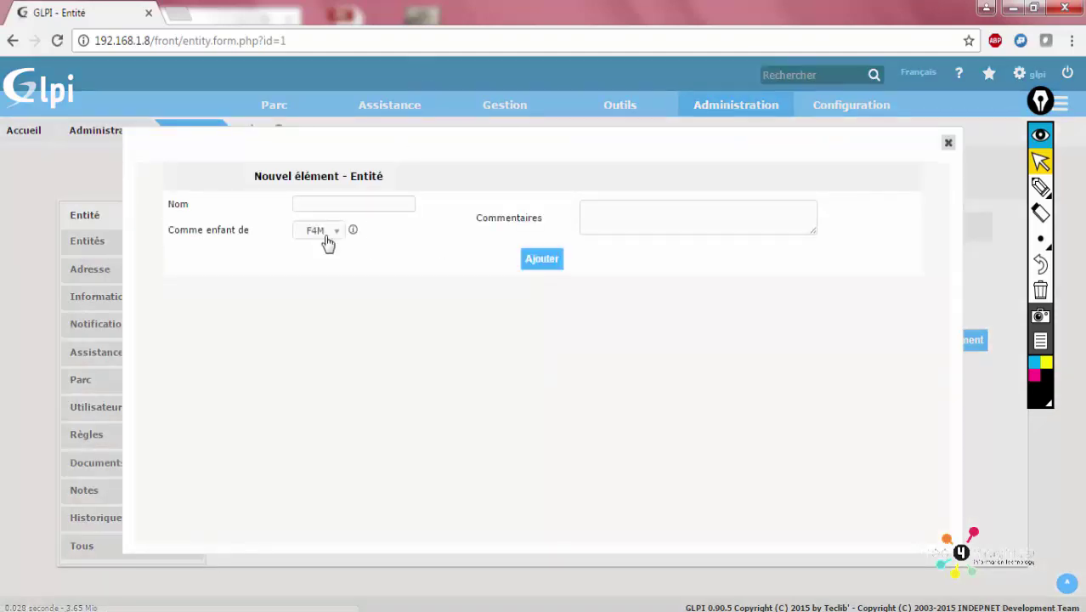
click(326, 238)
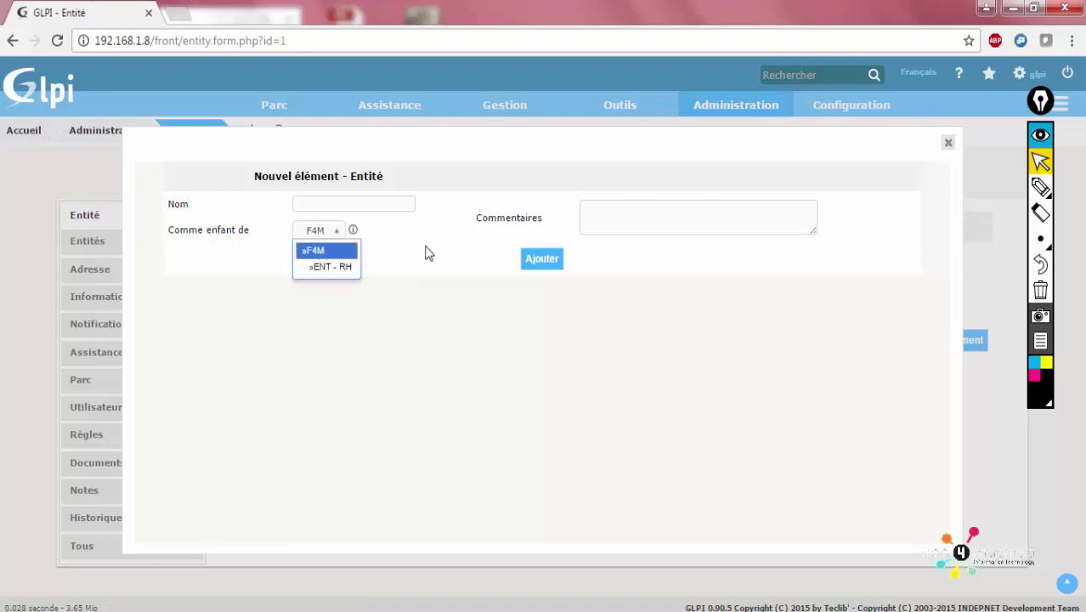
On ENT - RH's Utilisateurs tab, select user rh1 for a new authorization
click(948, 143)
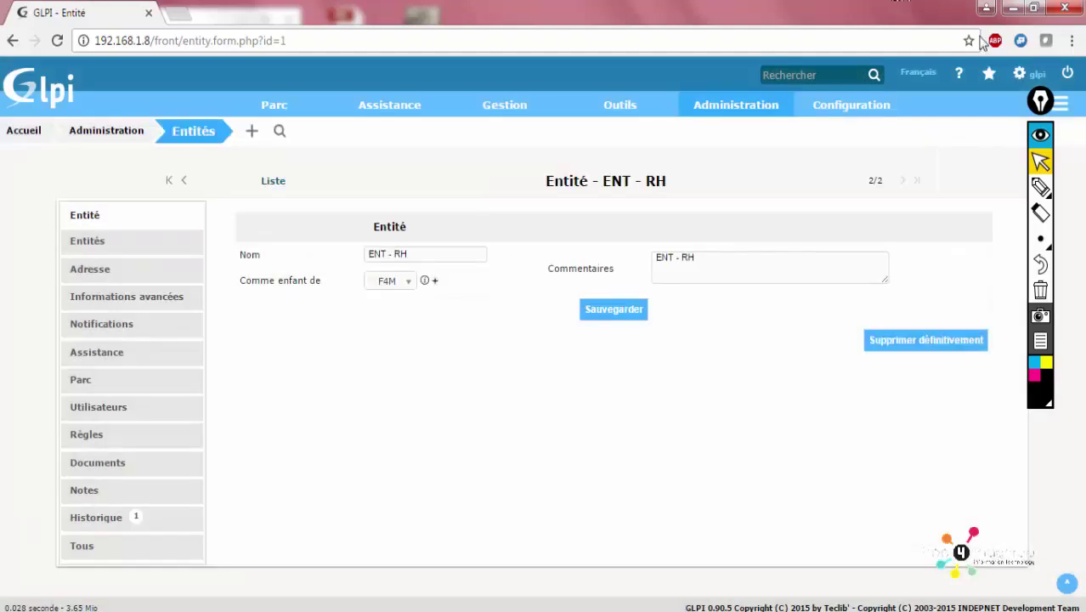
click(142, 409)
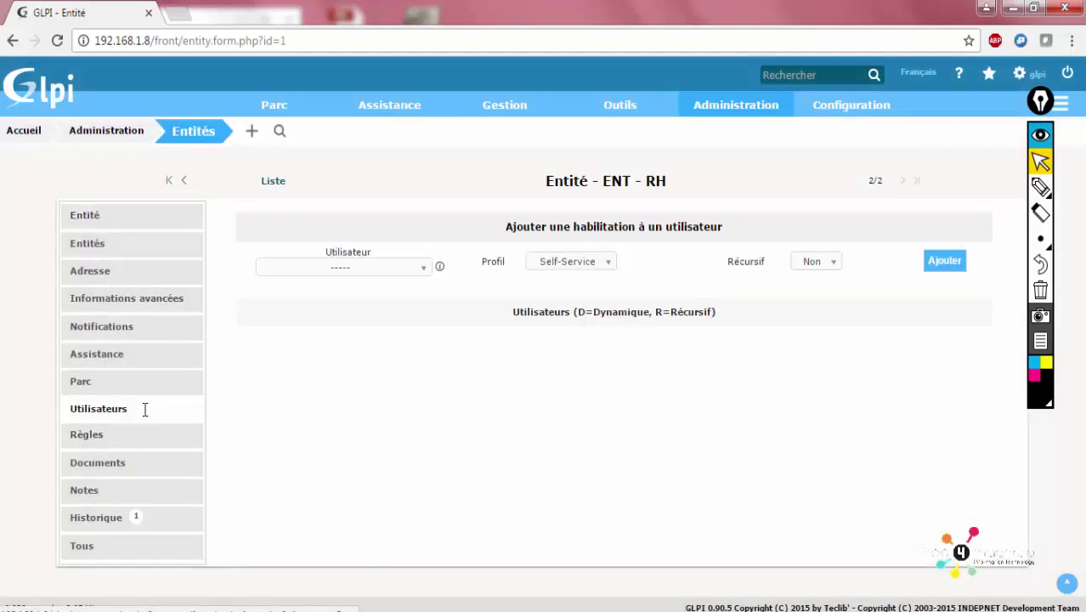
click(374, 278)
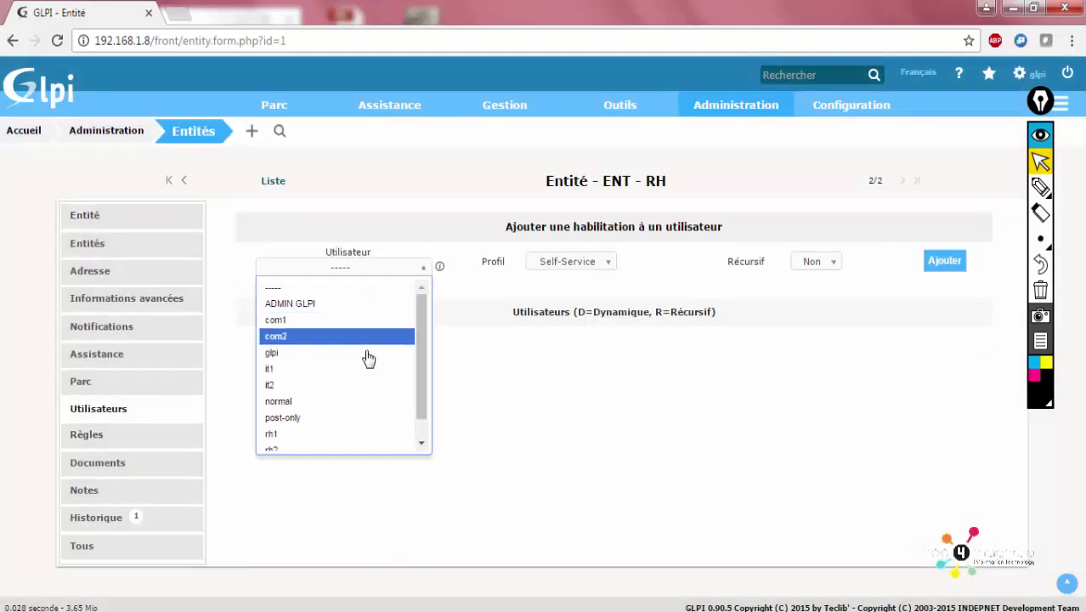
scroll(354, 395, down, 1)
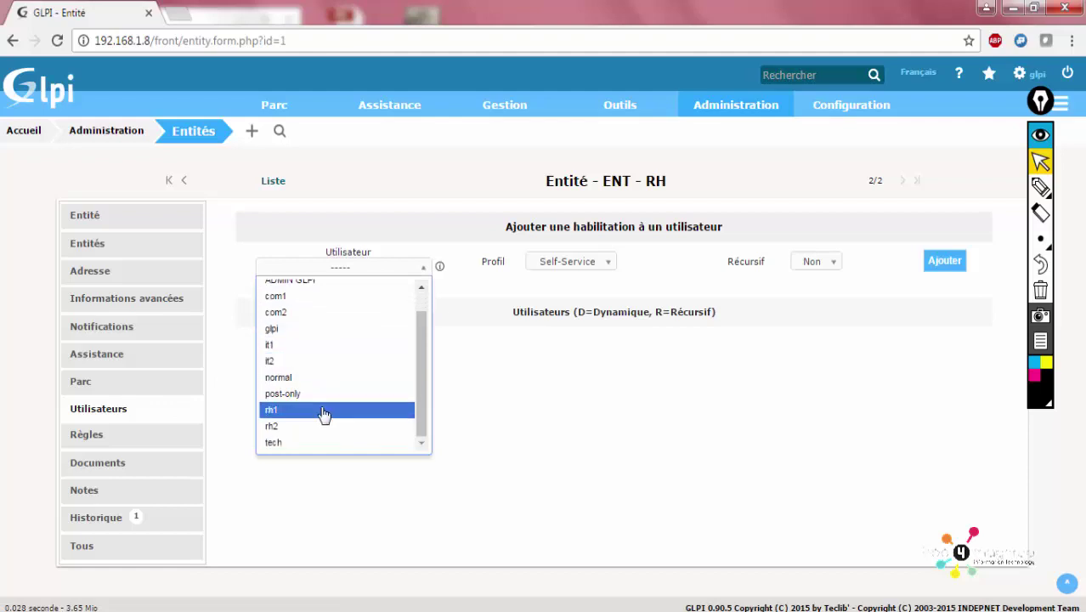
click(323, 414)
click(342, 270)
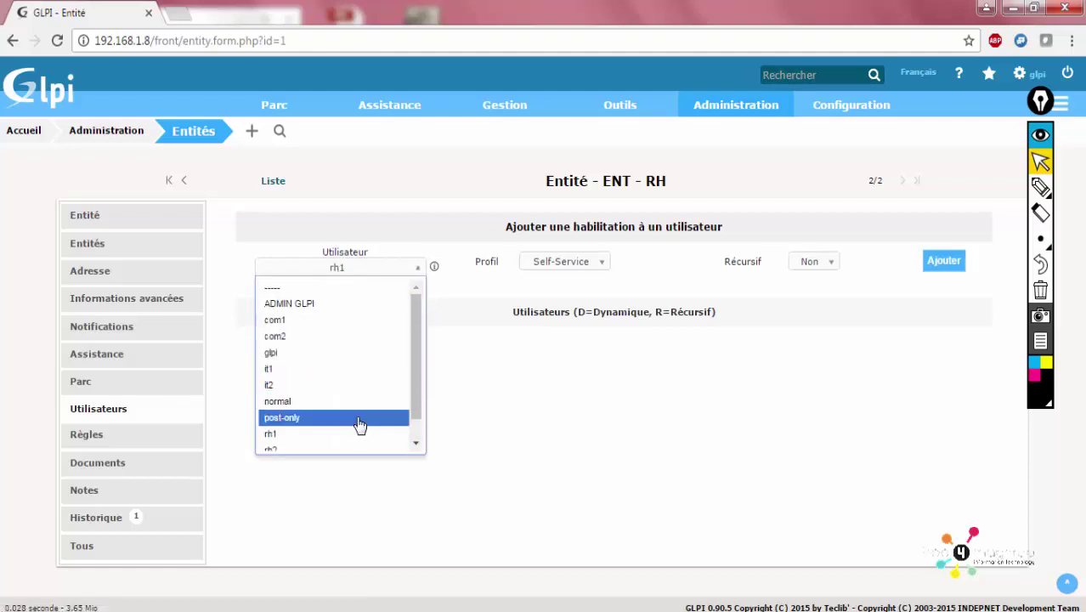
scroll(333, 431, down, 1)
click(368, 422)
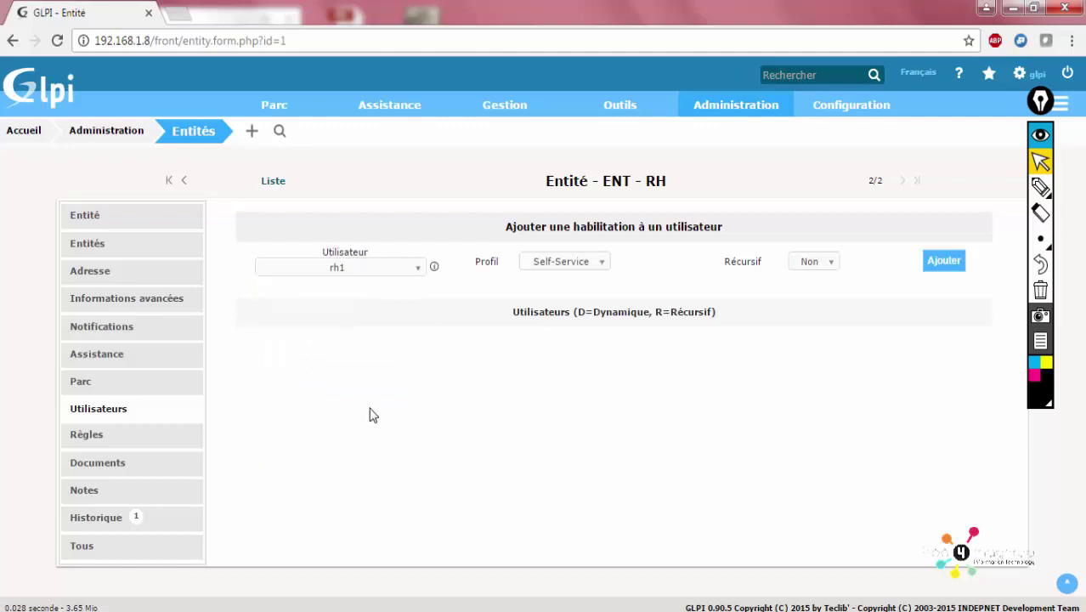
Give rh1 the Self-Service profile with Récursif set to Oui and add it
click(585, 265)
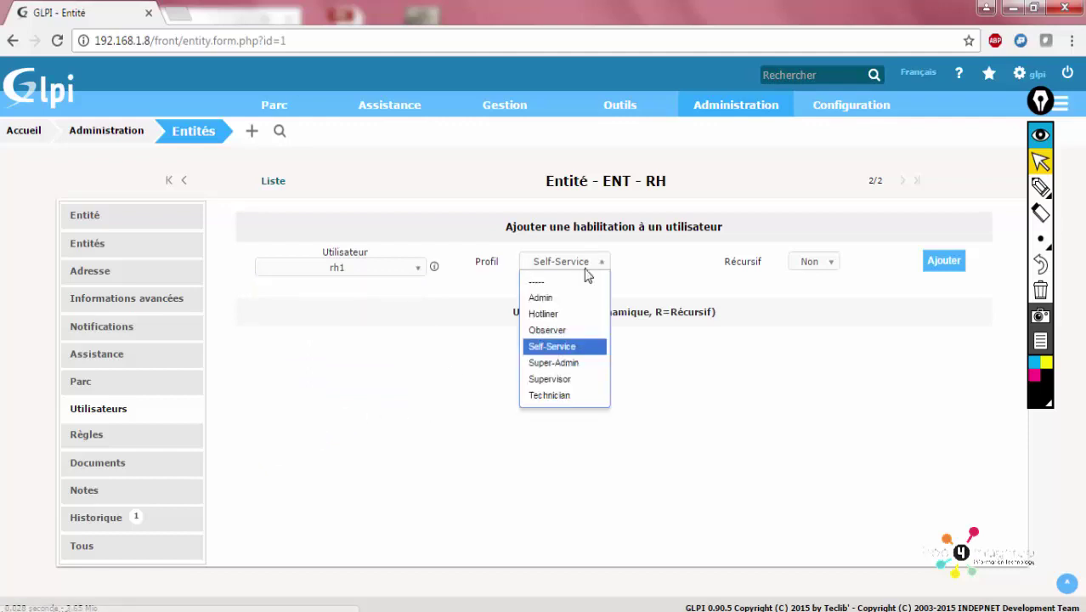
click(585, 265)
click(817, 263)
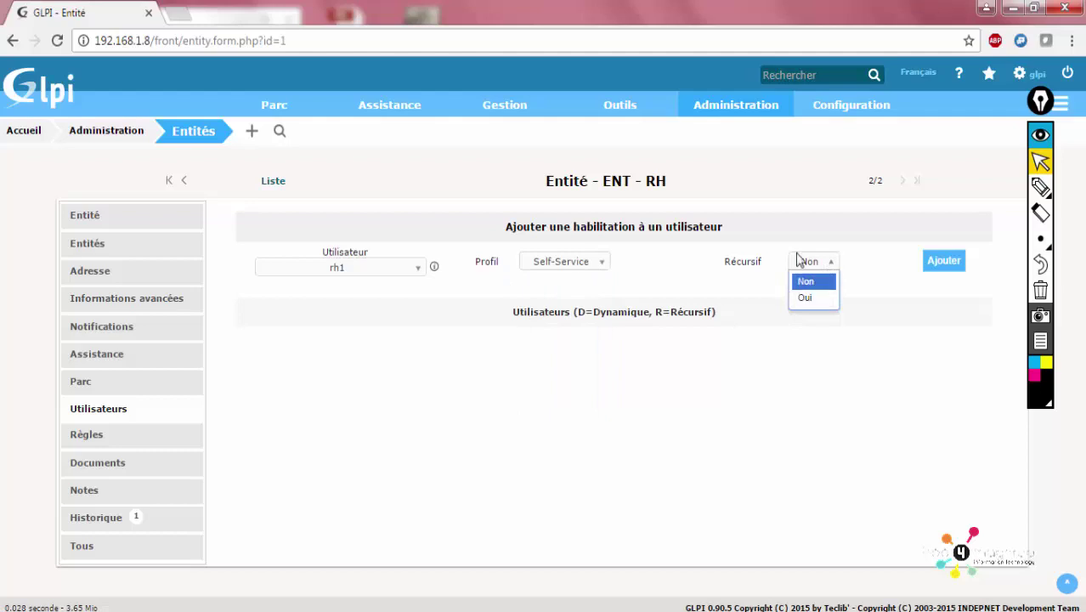
click(817, 310)
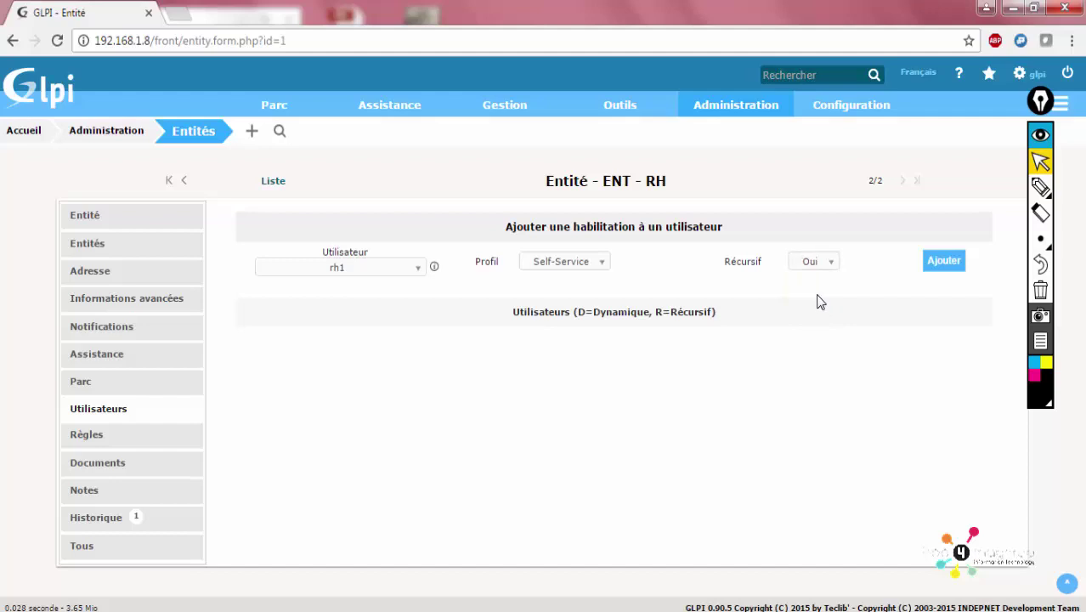
click(955, 259)
Authorize rh2 on ENT - RH with the Self-Service profile, recursive
click(943, 265)
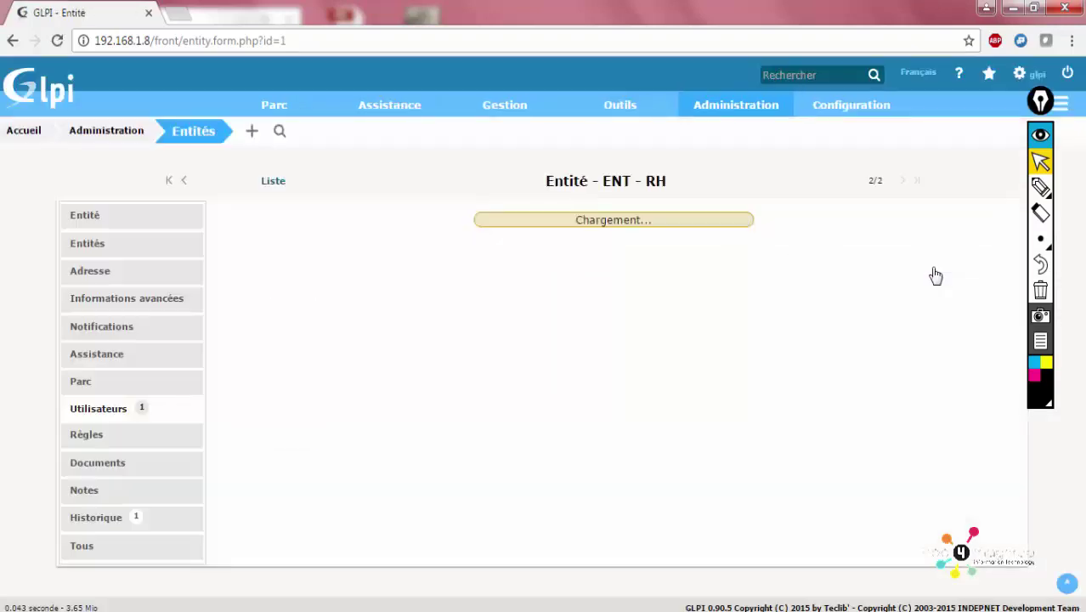
click(399, 268)
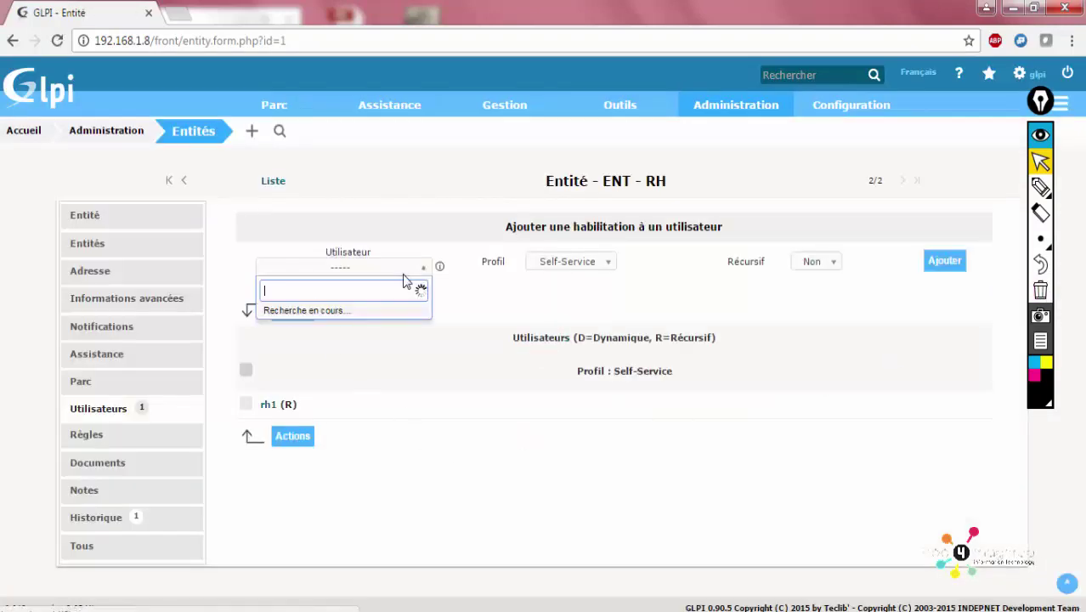
scroll(354, 424, down, 1)
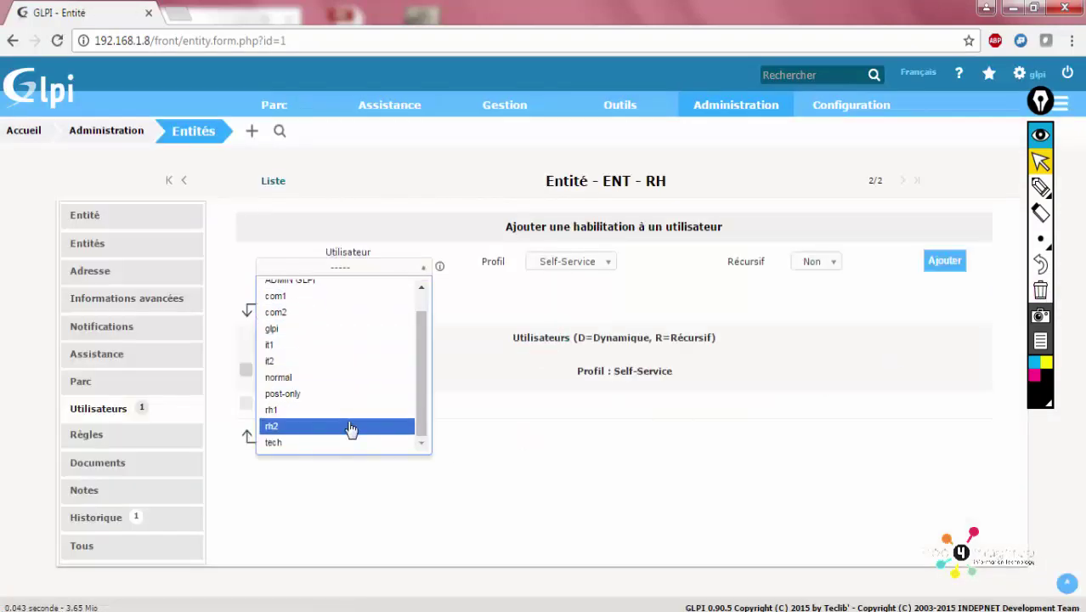
click(354, 425)
click(582, 261)
click(582, 262)
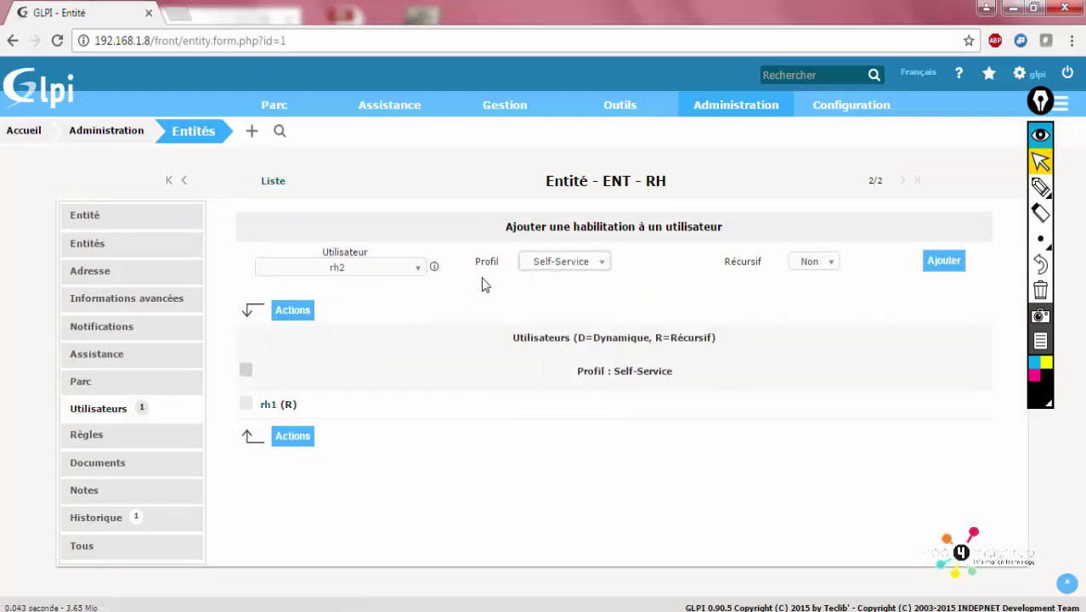
click(601, 271)
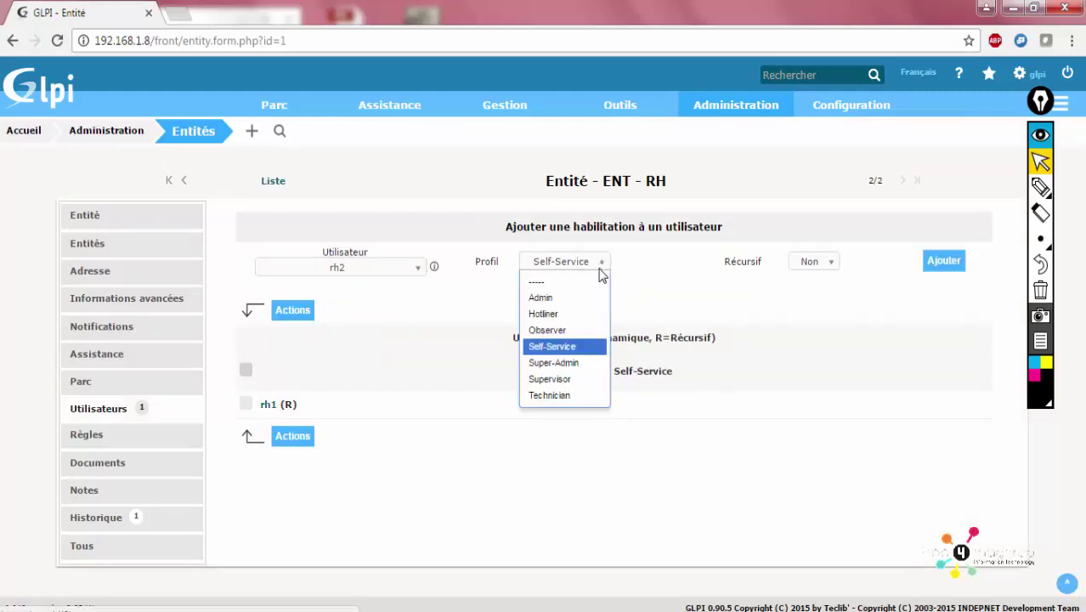
click(601, 270)
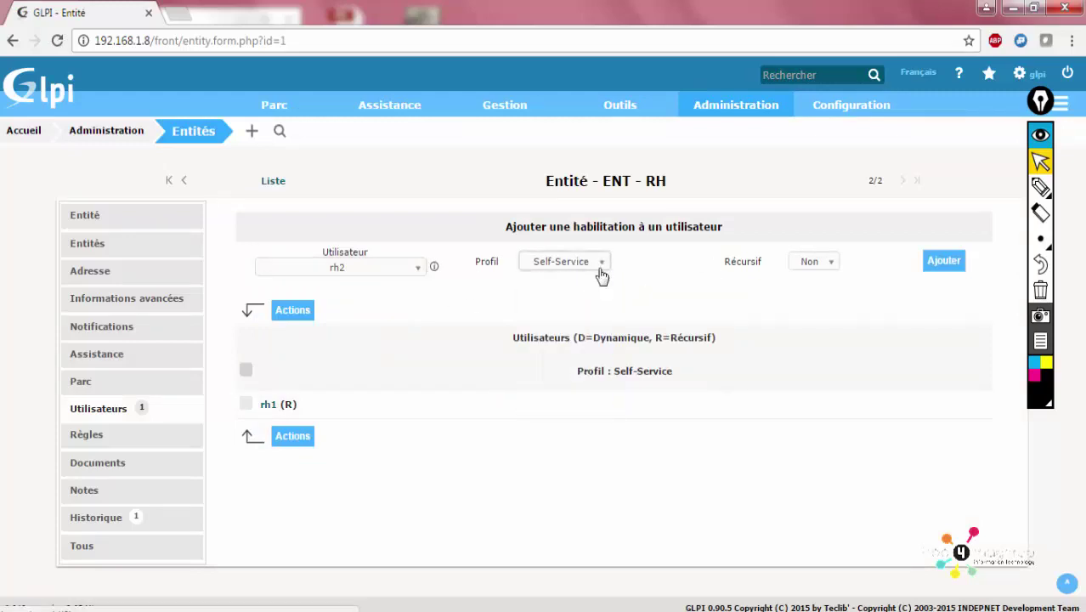
click(811, 263)
click(818, 294)
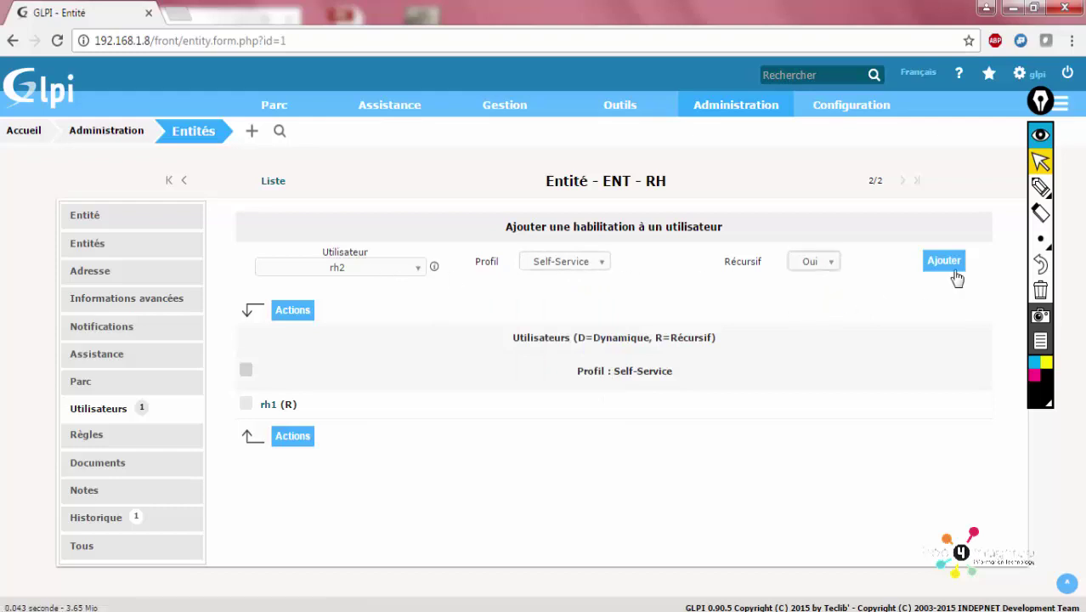
click(953, 270)
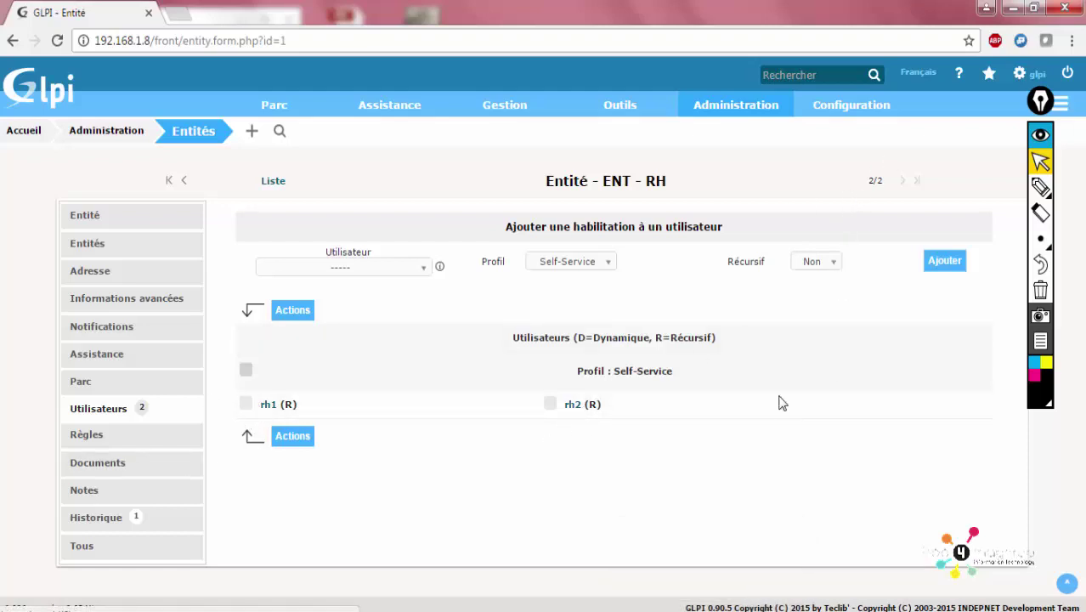
Leave the Récursif choice at Non and show the entity's Règles tab
click(822, 263)
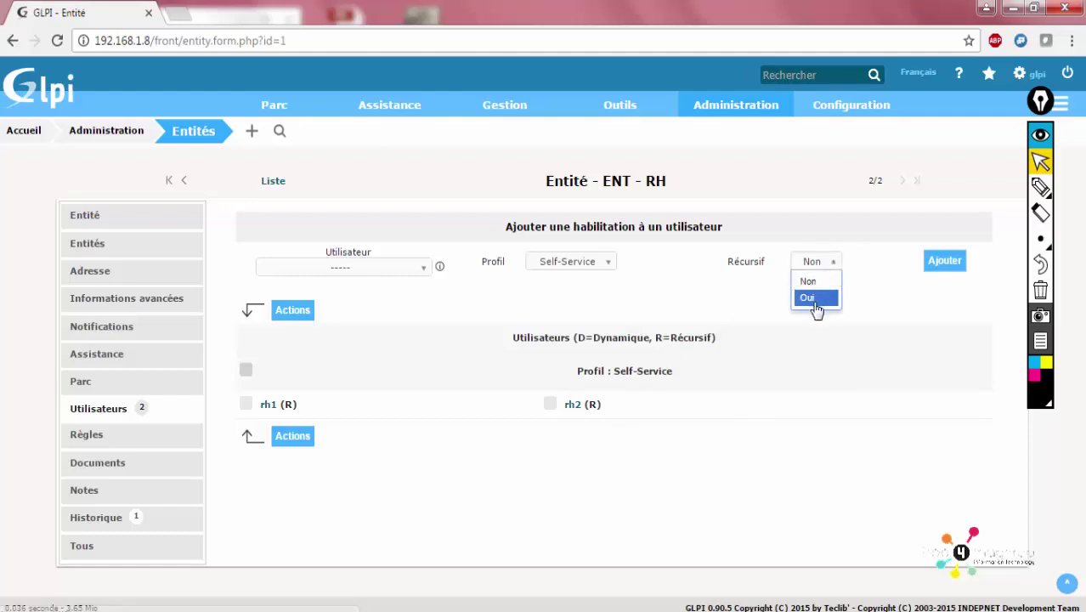
click(925, 304)
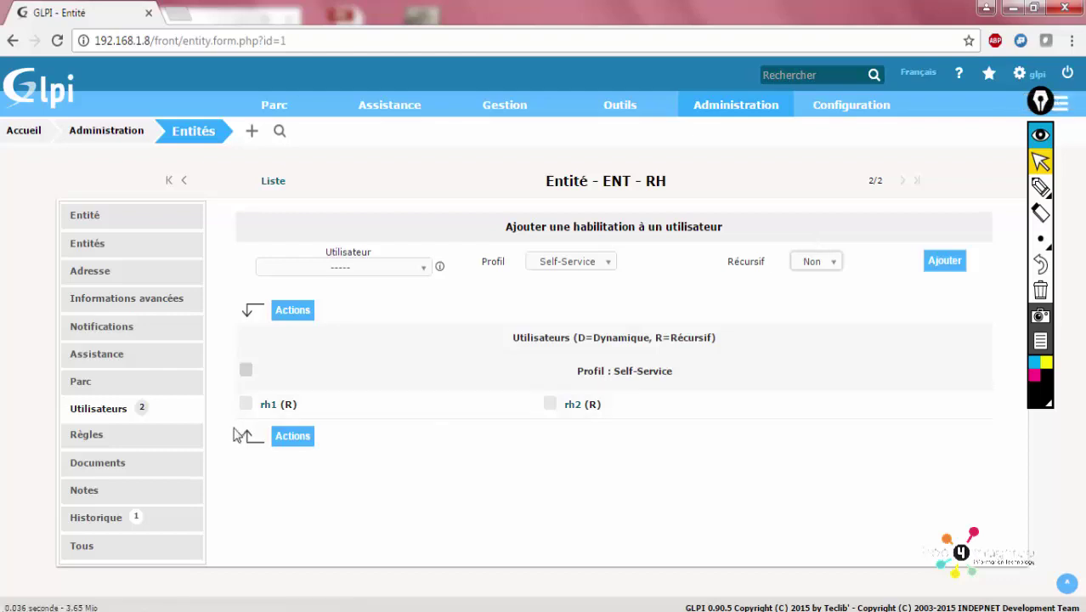
click(143, 436)
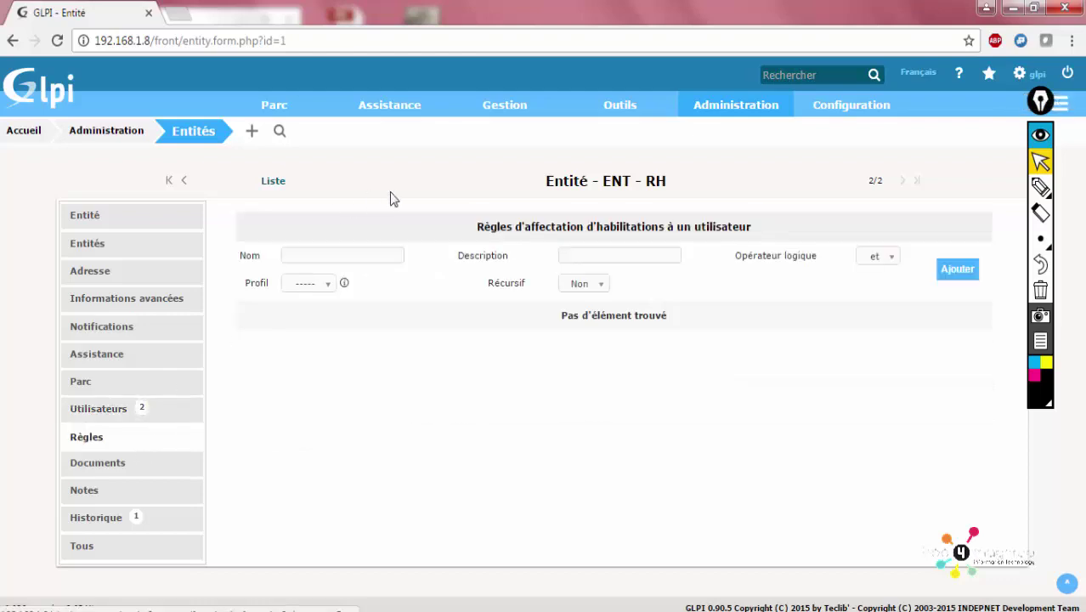
Check ENT - RH's Documents tab, which has no attached documents
click(163, 469)
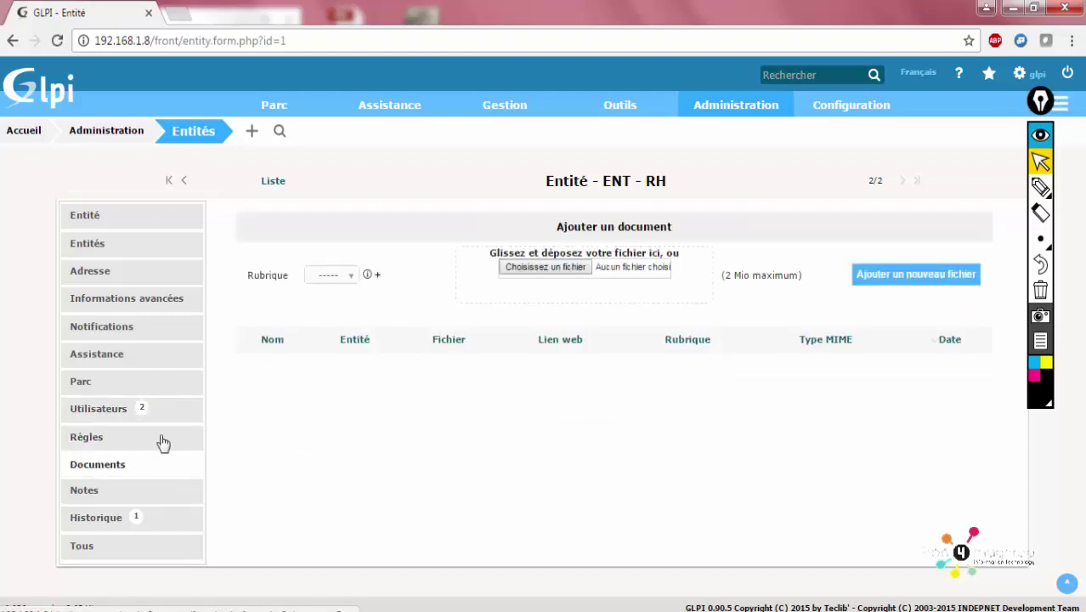
click(325, 282)
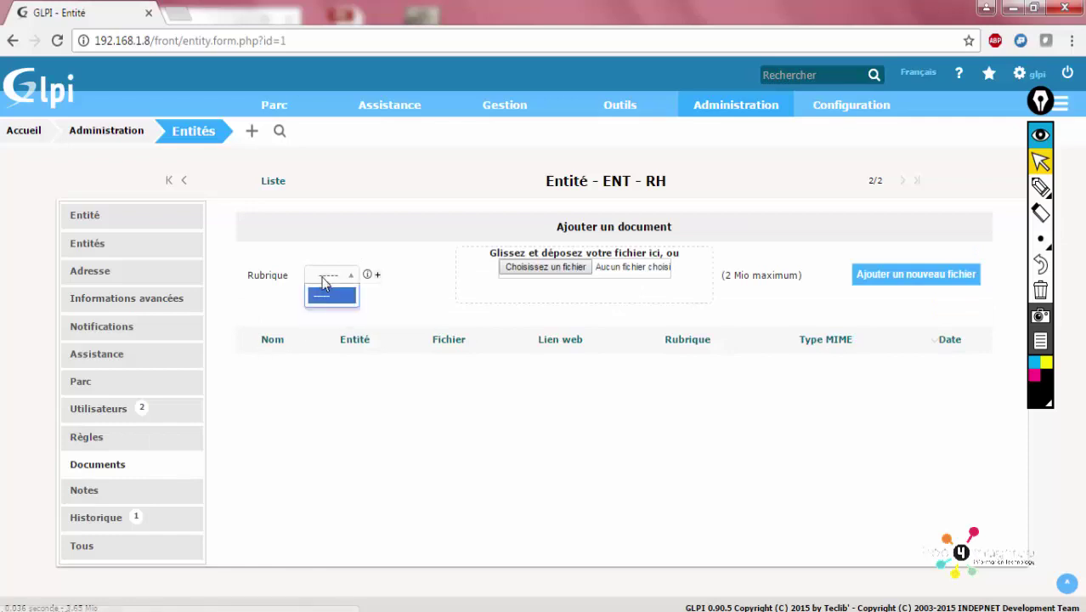
click(408, 297)
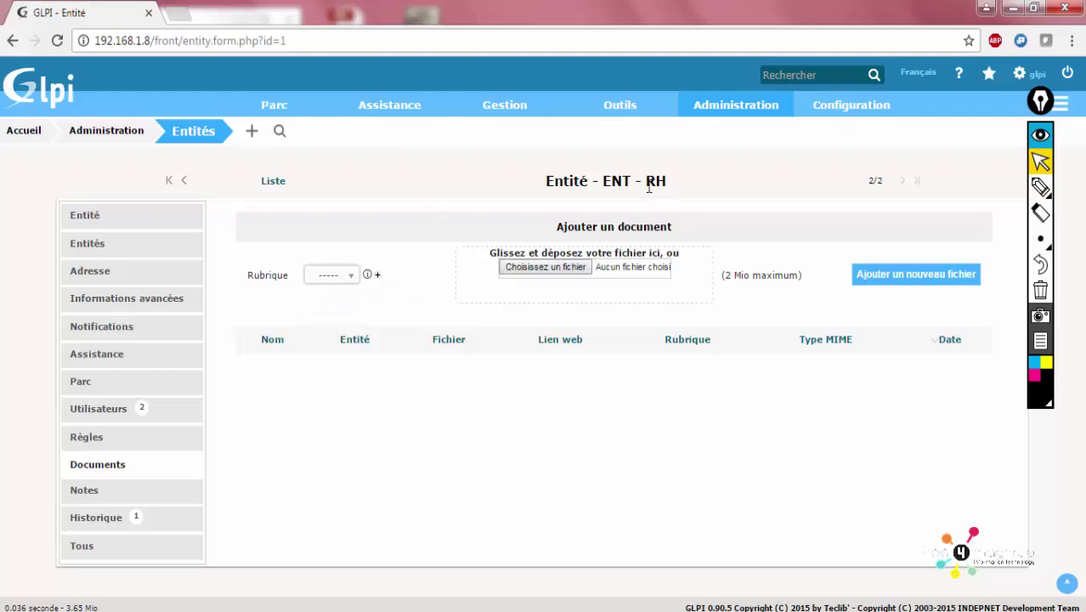
drag(645, 181, 669, 179)
drag(601, 183, 670, 180)
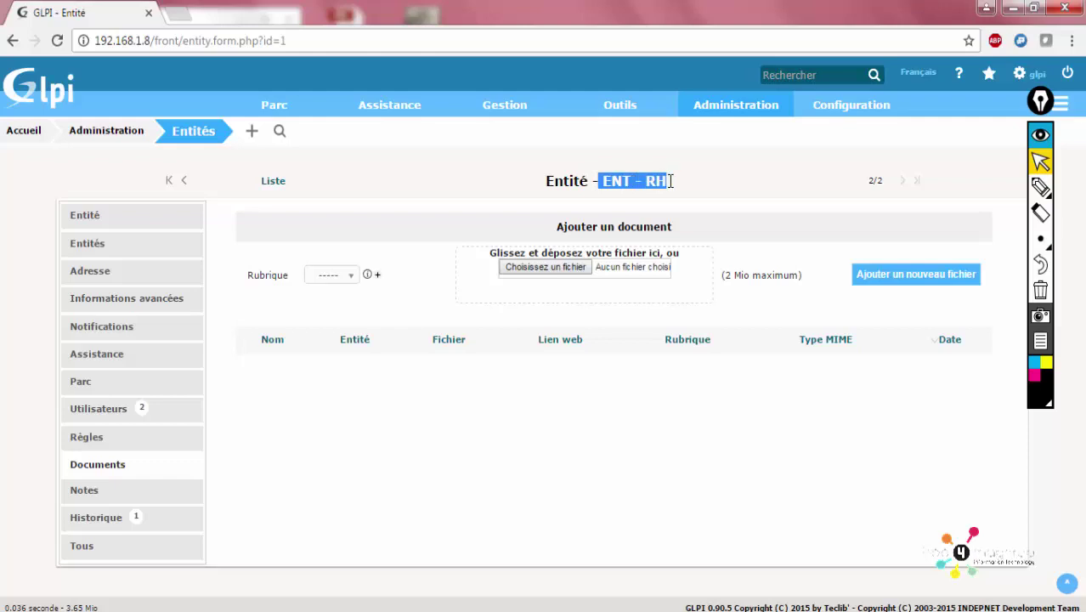
click(384, 437)
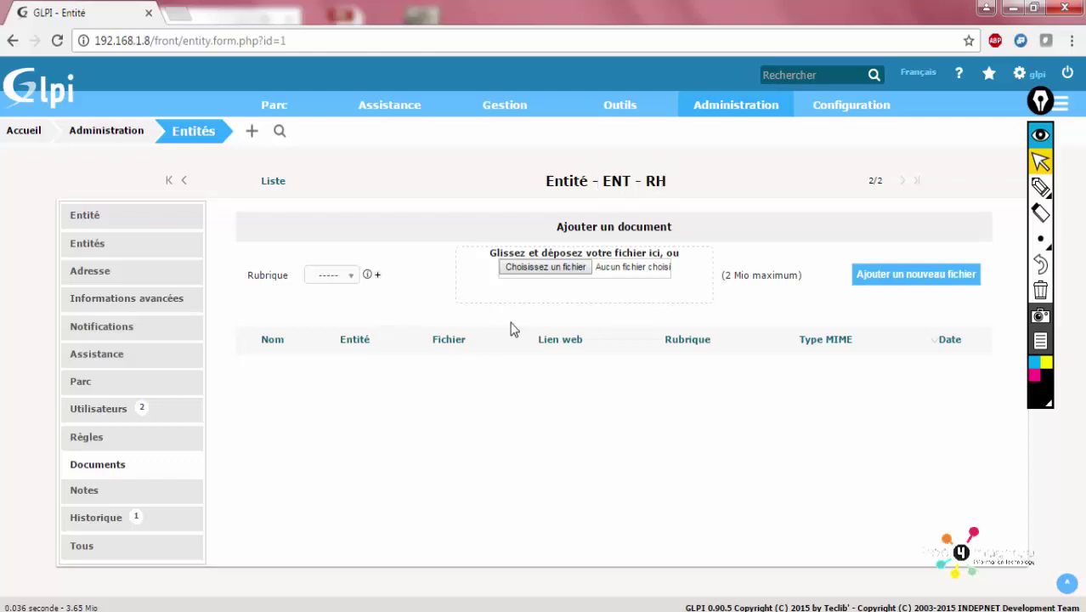
Browse the Notes, Assistance, Notifications and Informations avancées tabs of ENT - RH
click(116, 494)
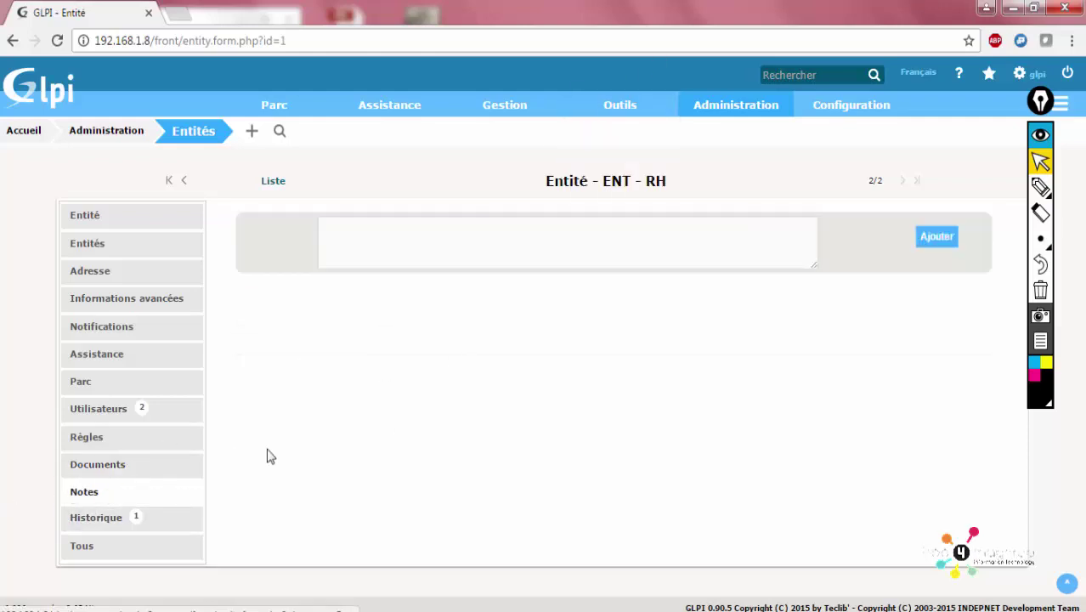
click(378, 245)
click(396, 347)
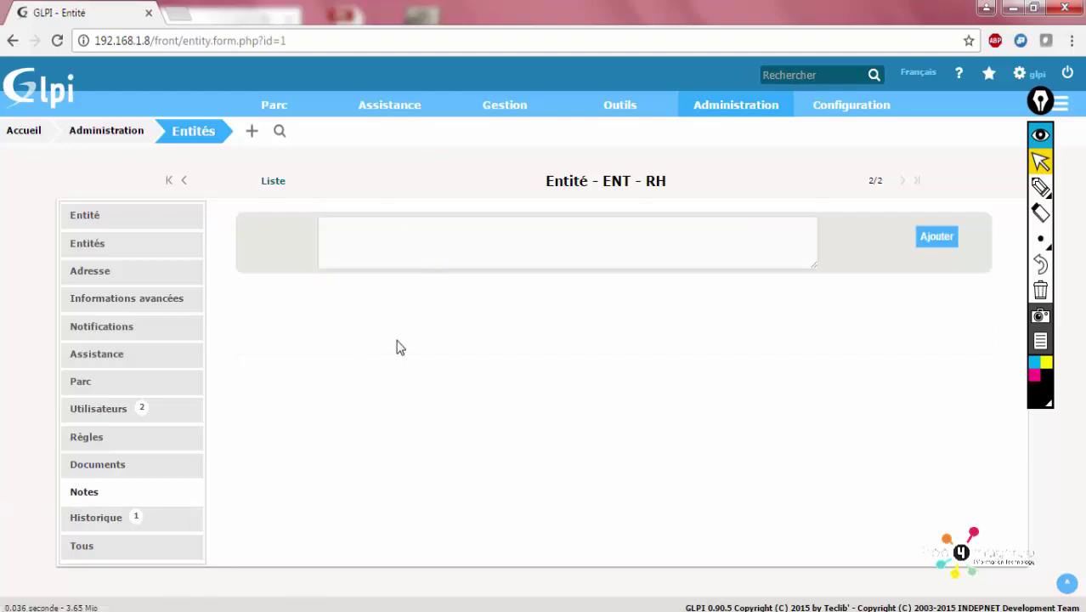
click(391, 244)
click(461, 400)
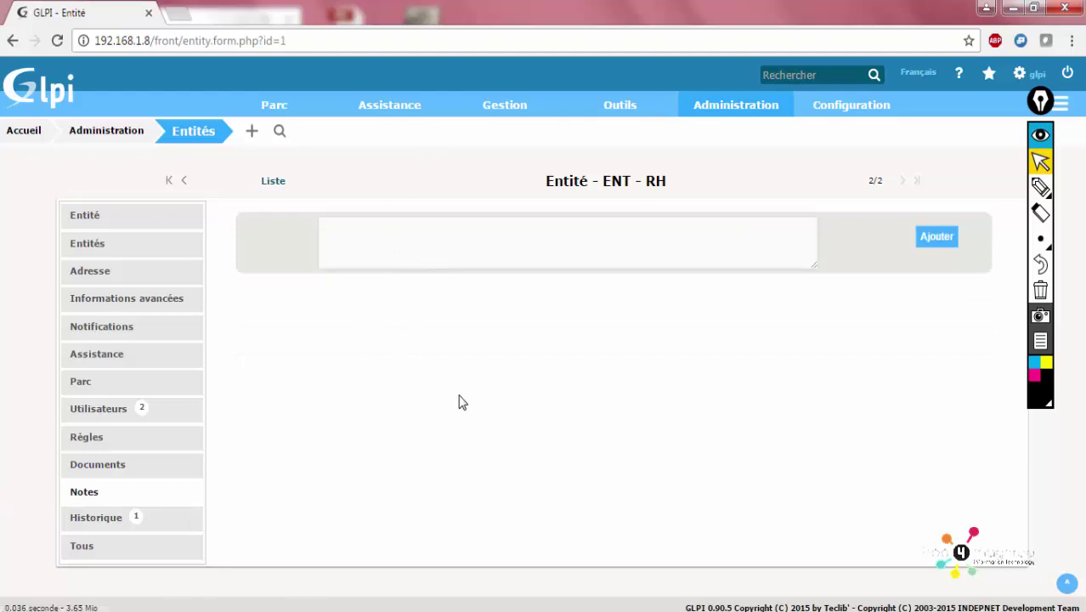
click(149, 348)
click(146, 331)
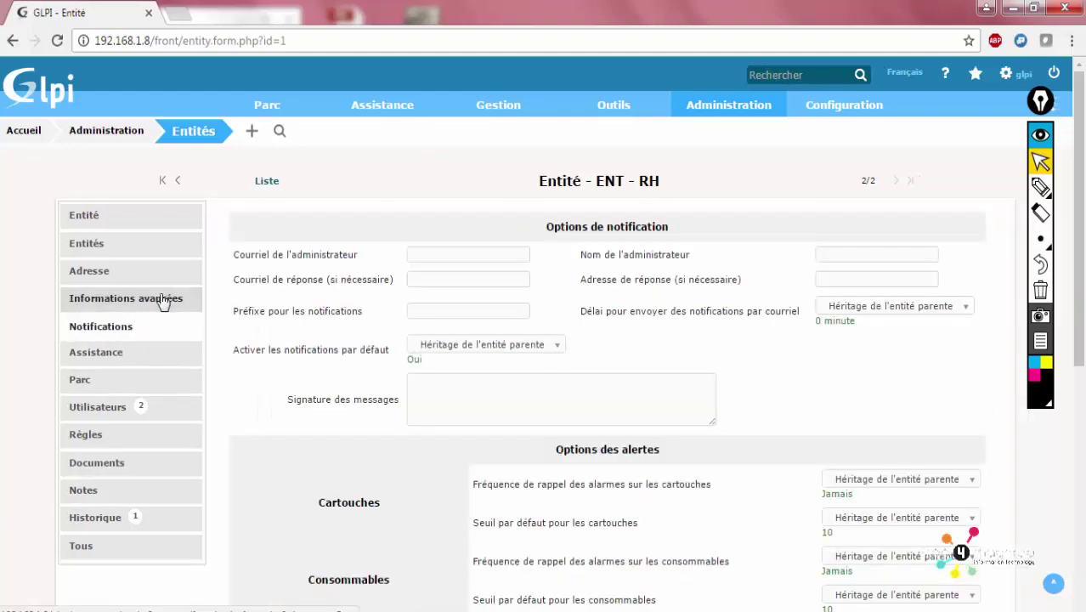
click(166, 295)
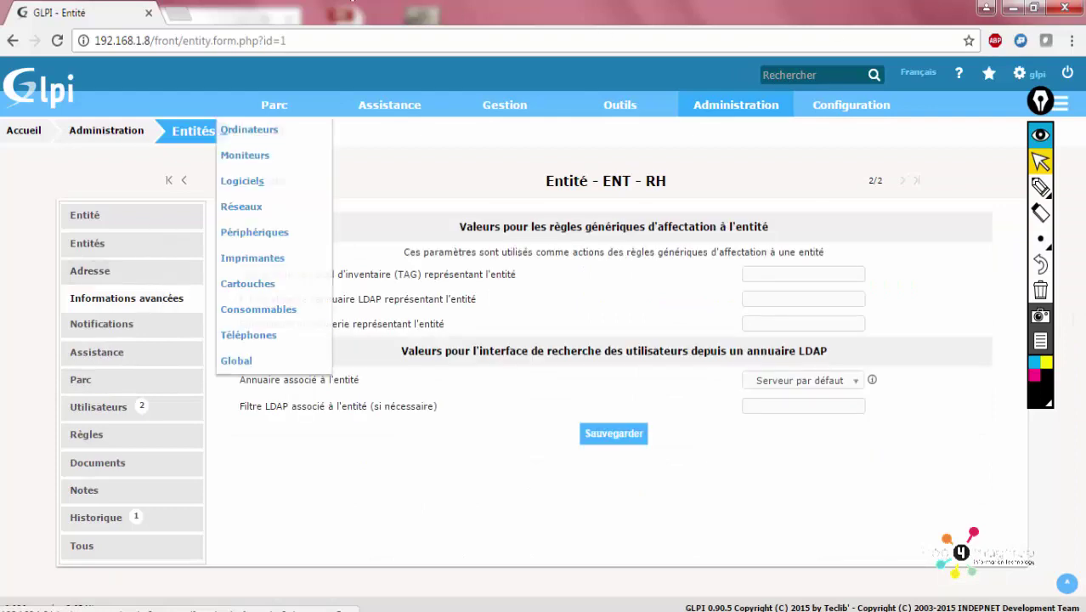
Log out of the admin session and sign in as requester rh1 with its password
click(1068, 75)
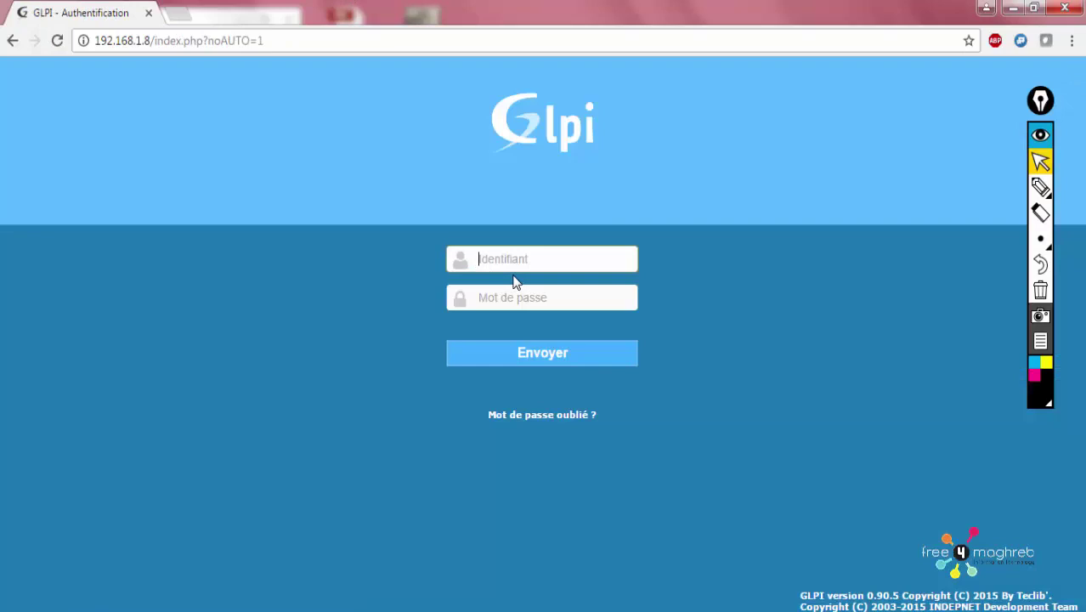
text(rh1)
key(Tab)
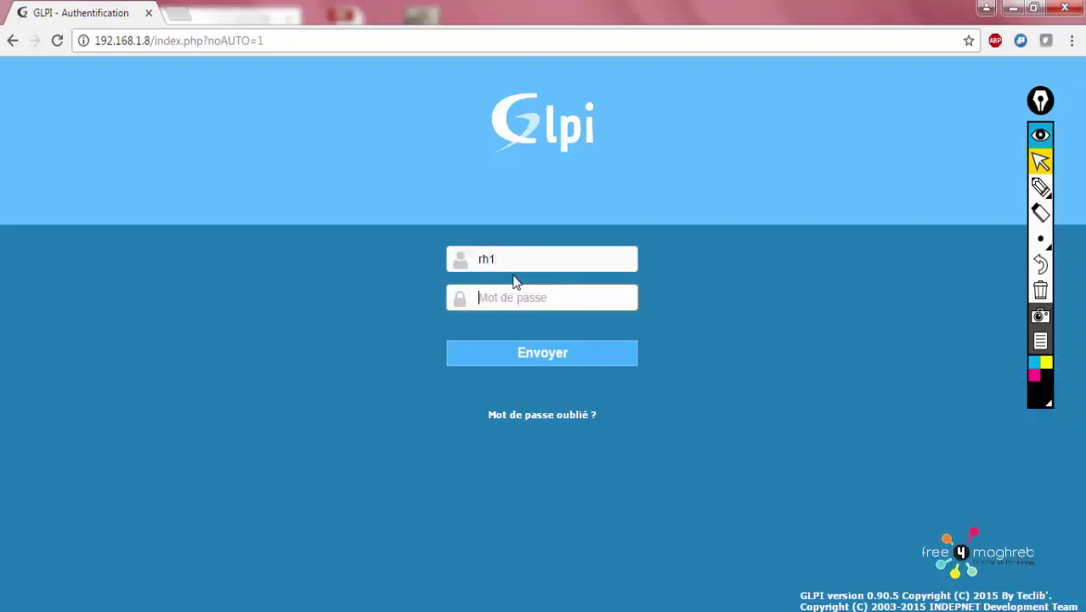
text(r)
key(Return)
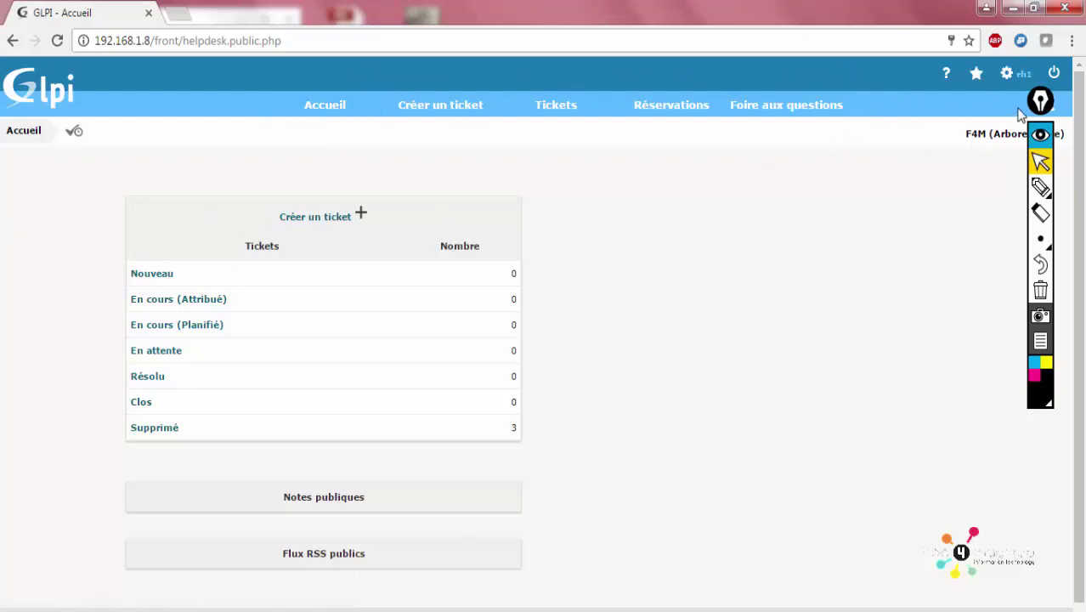
mouse_move(1040, 101)
mouse_down()
mouse_move(753, 198)
mouse_move(930, 211)
mouse_move(1062, 179)
mouse_up()
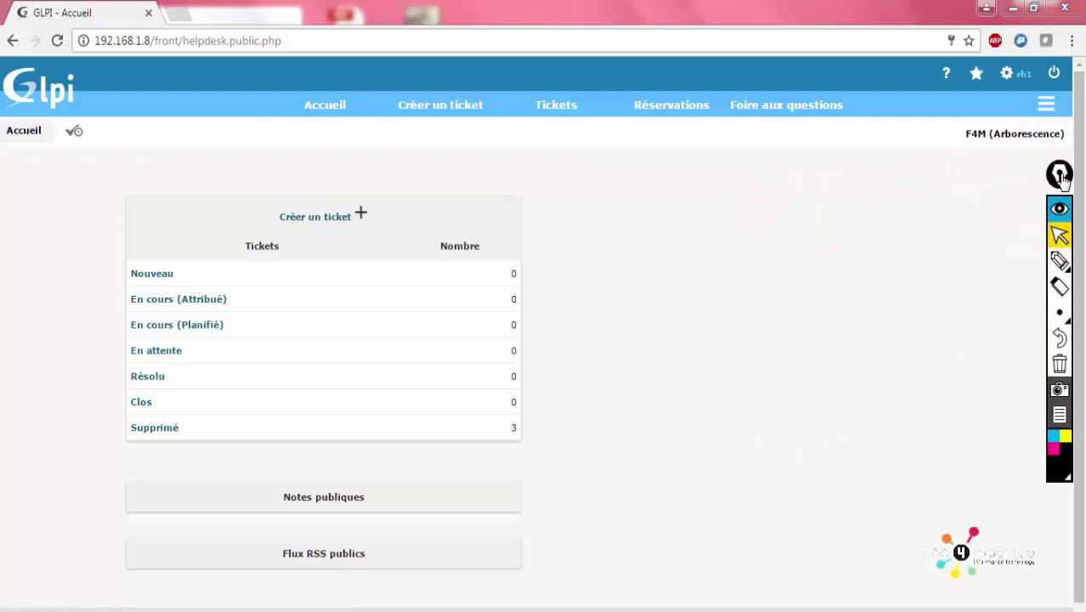
click(1062, 260)
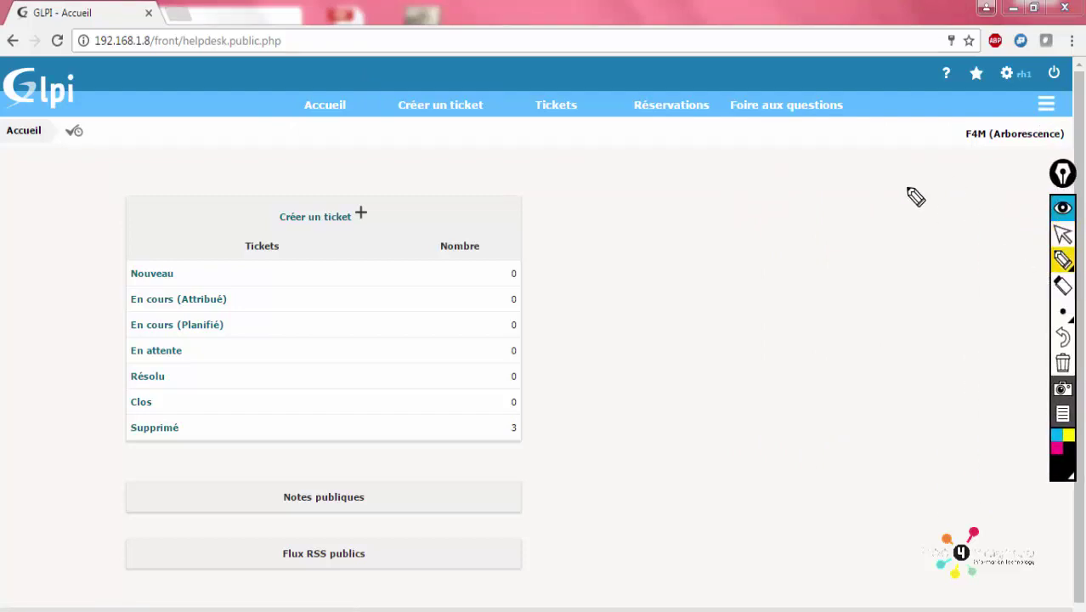
mouse_move(681, 198)
mouse_down()
mouse_move(639, 219)
mouse_move(659, 253)
mouse_move(702, 198)
mouse_move(715, 254)
mouse_move(741, 252)
mouse_up()
click(749, 241)
mouse_move(802, 207)
mouse_down()
mouse_move(816, 233)
mouse_move(888, 188)
mouse_move(933, 208)
mouse_up()
click(867, 166)
mouse_move(614, 316)
mouse_down()
mouse_move(620, 367)
mouse_move(688, 404)
mouse_move(693, 426)
mouse_up()
mouse_move(713, 360)
mouse_down()
mouse_move(707, 427)
mouse_move(729, 416)
mouse_move(744, 383)
mouse_up()
mouse_move(707, 419)
mouse_down()
mouse_move(727, 429)
mouse_move(744, 416)
mouse_up()
mouse_move(761, 388)
mouse_down()
mouse_move(801, 409)
mouse_move(805, 386)
mouse_move(837, 389)
mouse_up()
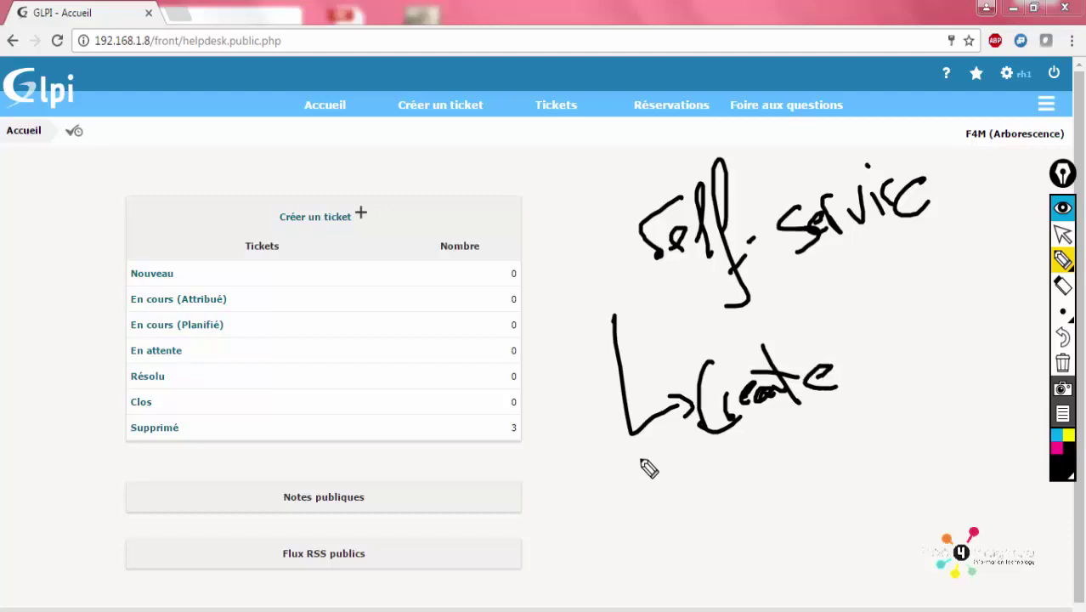
mouse_move(639, 458)
mouse_down()
mouse_move(720, 522)
mouse_move(796, 475)
mouse_move(776, 473)
mouse_move(822, 470)
mouse_move(794, 405)
mouse_up()
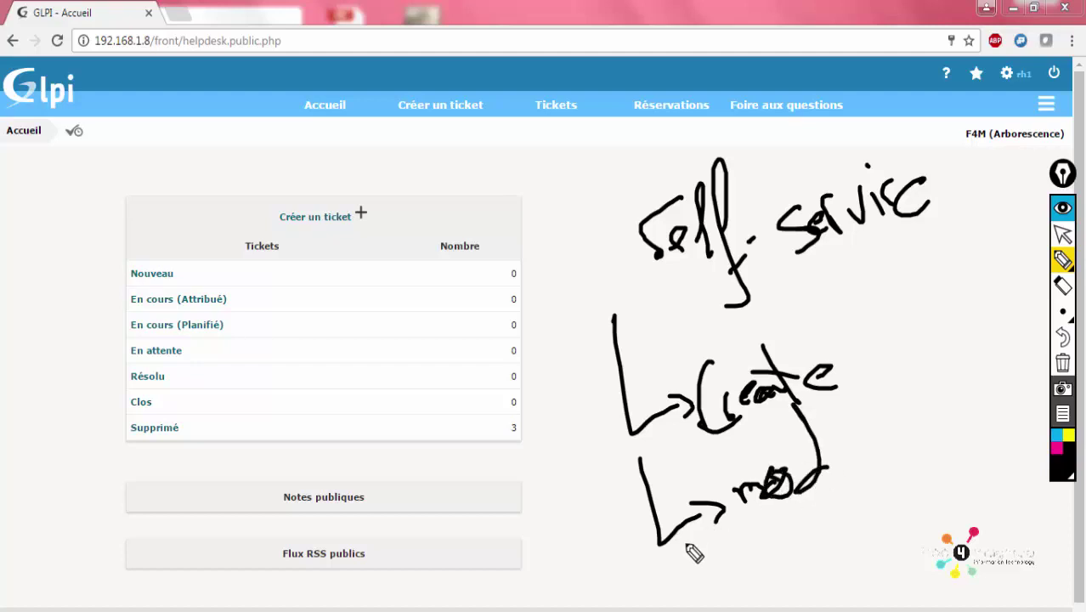
mouse_move(677, 551)
mouse_down()
mouse_move(721, 577)
mouse_move(750, 575)
mouse_up()
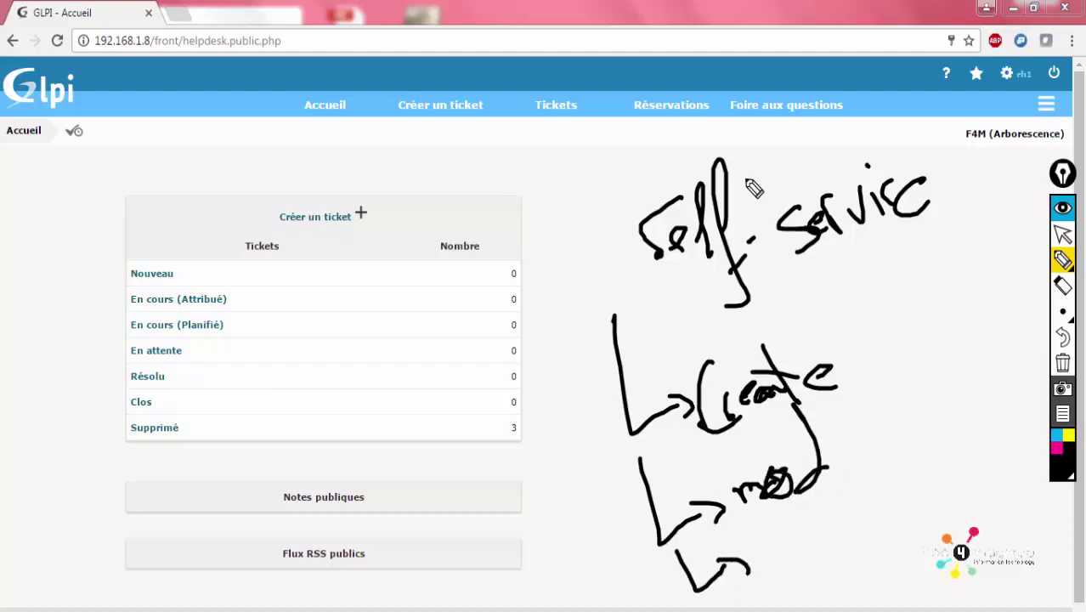
mouse_move(628, 94)
mouse_down()
mouse_move(613, 101)
mouse_move(714, 121)
mouse_move(685, 80)
mouse_move(627, 99)
mouse_up()
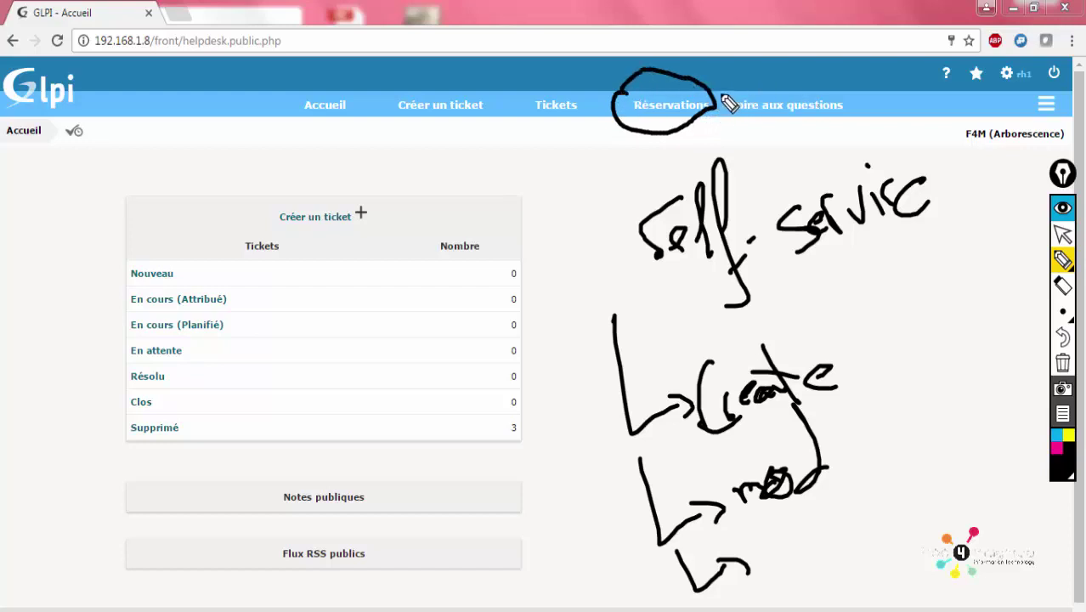
mouse_move(725, 100)
mouse_down()
mouse_move(831, 137)
mouse_move(790, 99)
mouse_move(736, 108)
mouse_up()
mouse_move(828, 119)
mouse_down()
mouse_move(873, 144)
mouse_move(889, 145)
mouse_move(904, 116)
mouse_move(889, 138)
mouse_move(943, 136)
mouse_up()
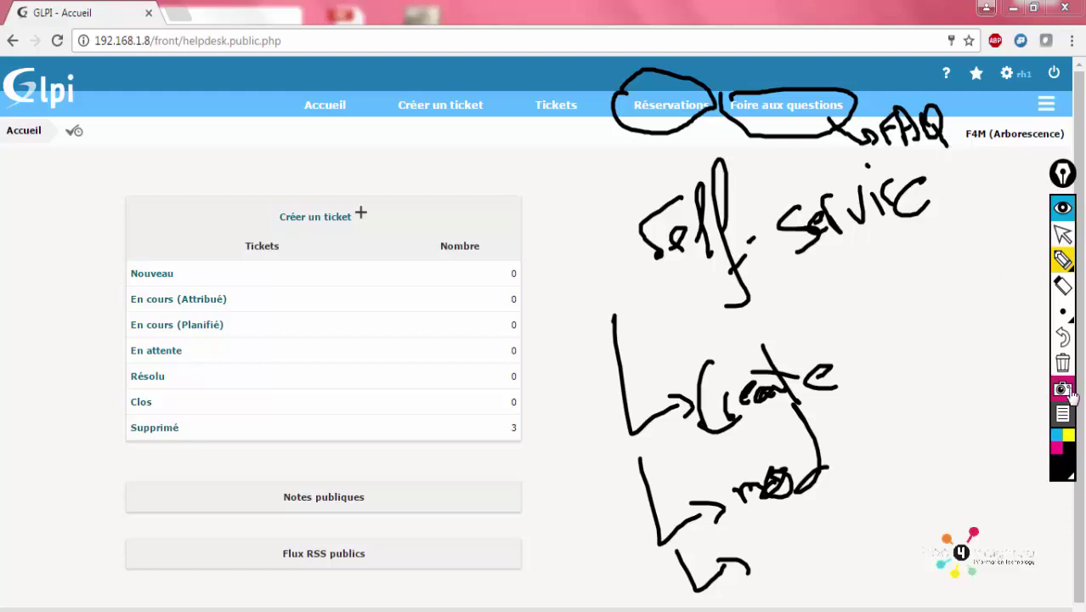
click(1062, 259)
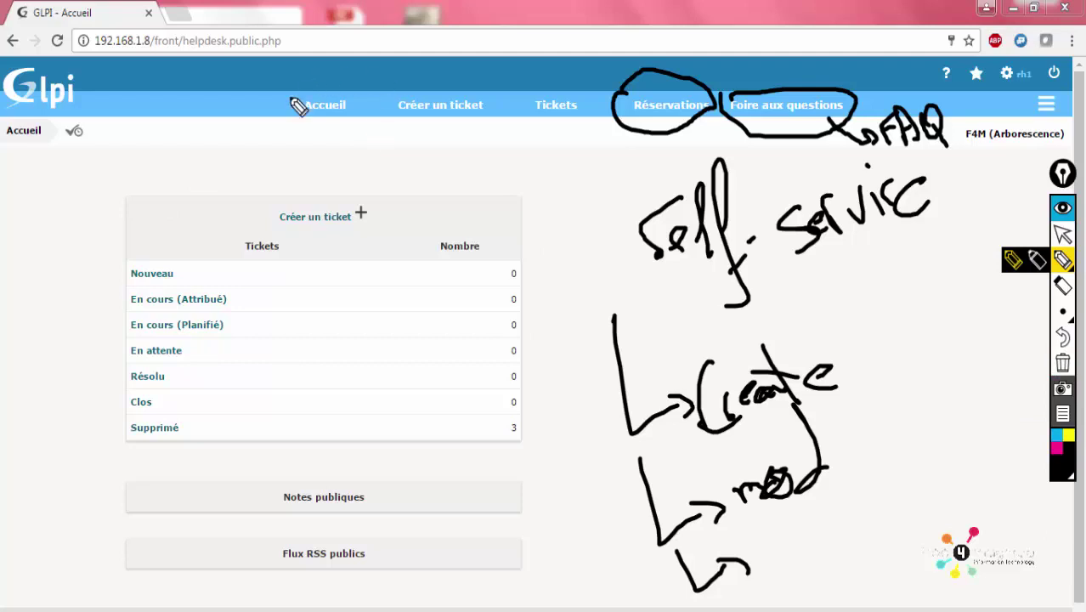
mouse_move(287, 97)
mouse_down()
mouse_move(294, 129)
mouse_move(334, 129)
mouse_up()
mouse_move(383, 103)
mouse_down()
mouse_move(418, 136)
mouse_move(499, 104)
mouse_up()
drag(414, 138, 370, 172)
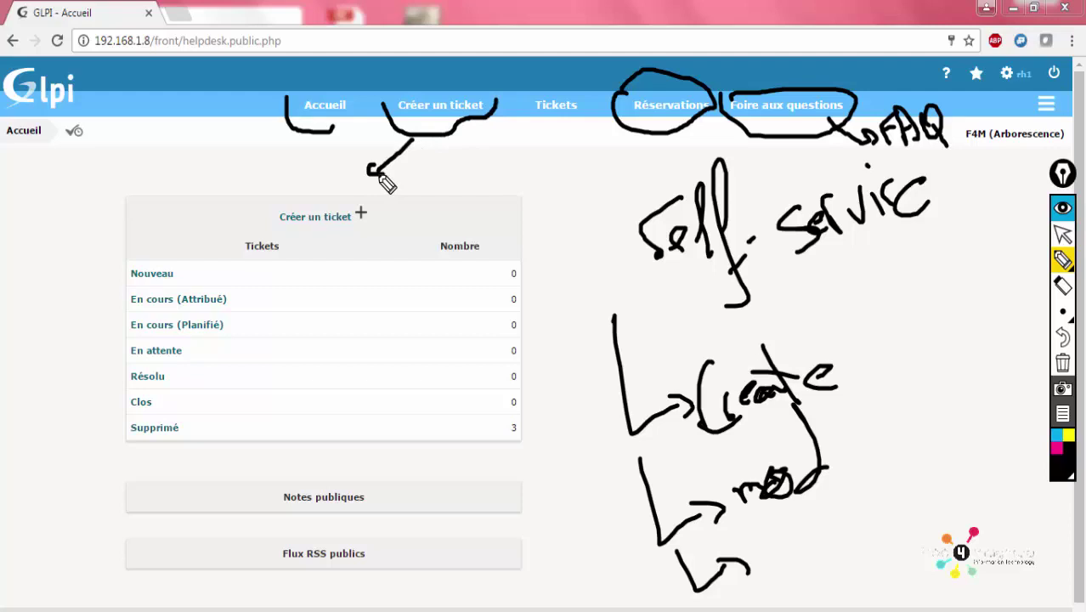
mouse_move(313, 188)
mouse_down()
mouse_move(331, 163)
mouse_move(320, 188)
mouse_move(278, 208)
mouse_move(172, 168)
mouse_up()
click(256, 155)
drag(272, 142, 259, 182)
click(235, 202)
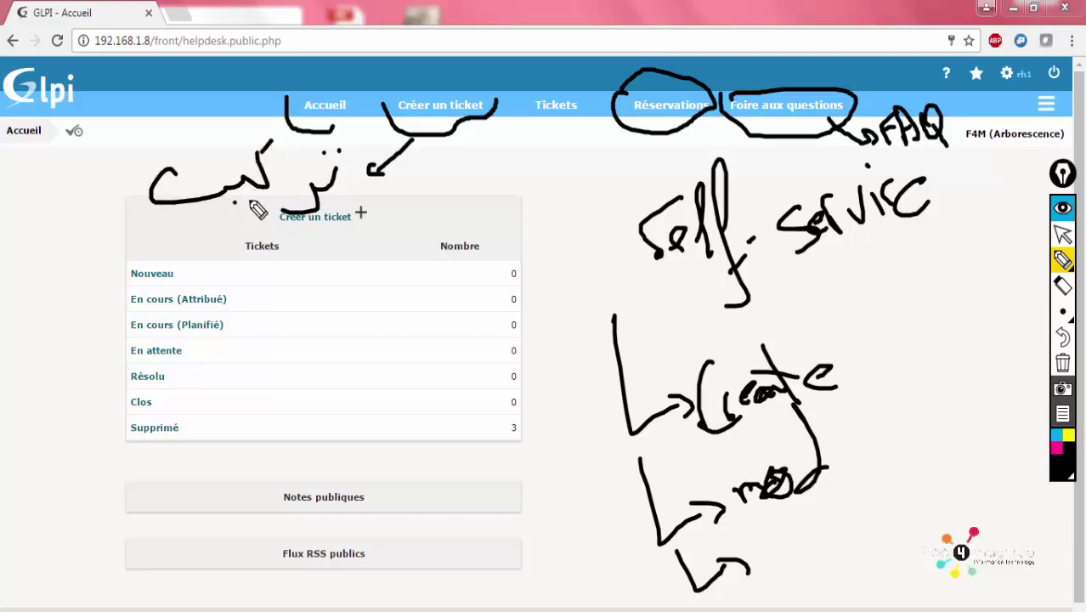
click(185, 221)
mouse_move(535, 141)
mouse_down()
mouse_move(584, 94)
mouse_move(524, 97)
mouse_up()
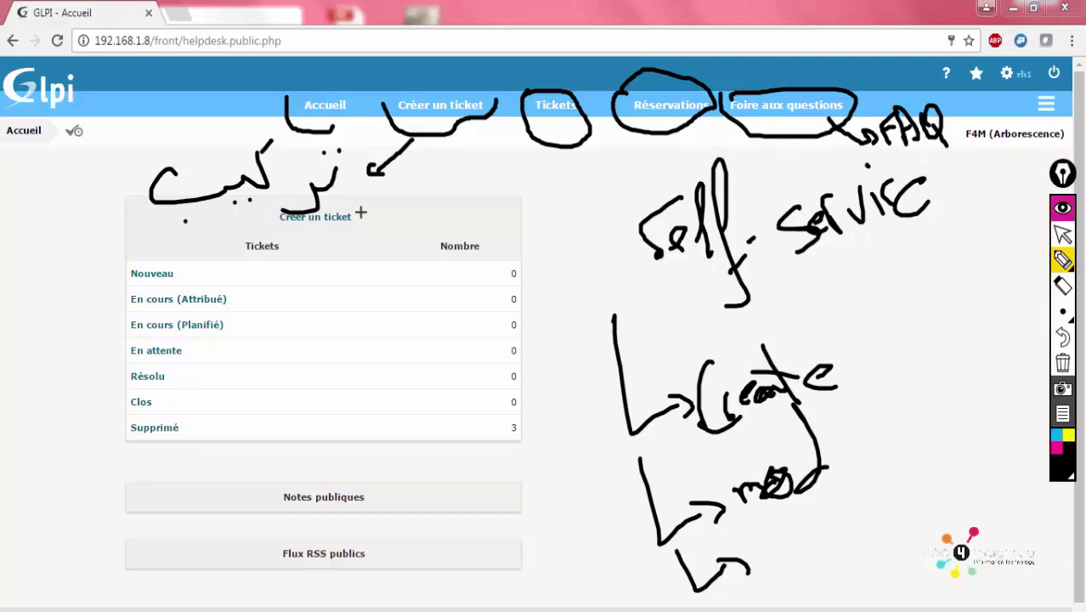
click(1061, 366)
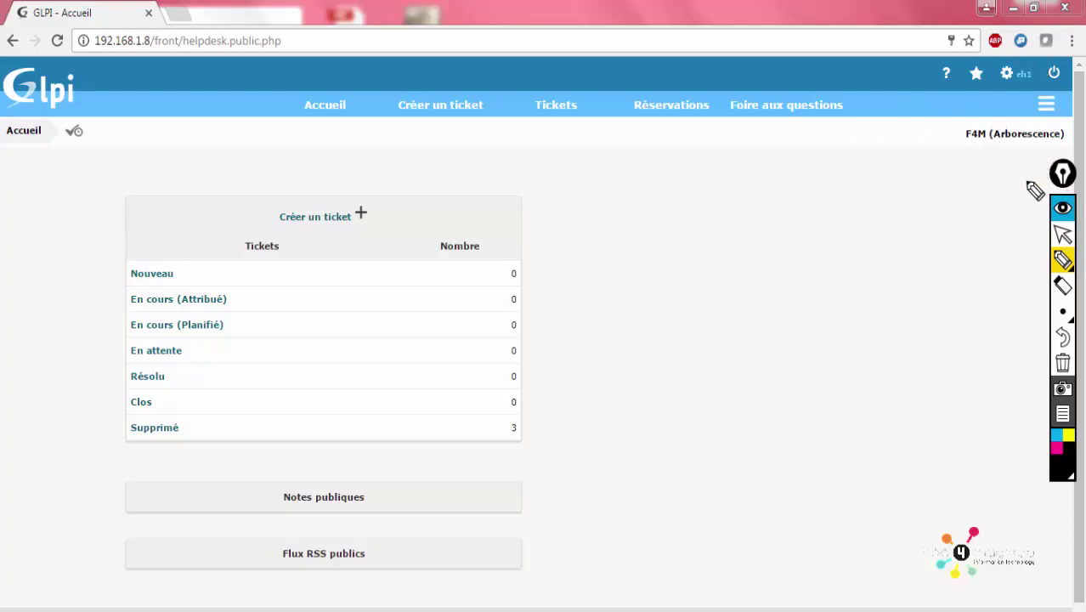
Switch the active entity to F4M > ENT - RH, then back to F4M alone
click(1062, 236)
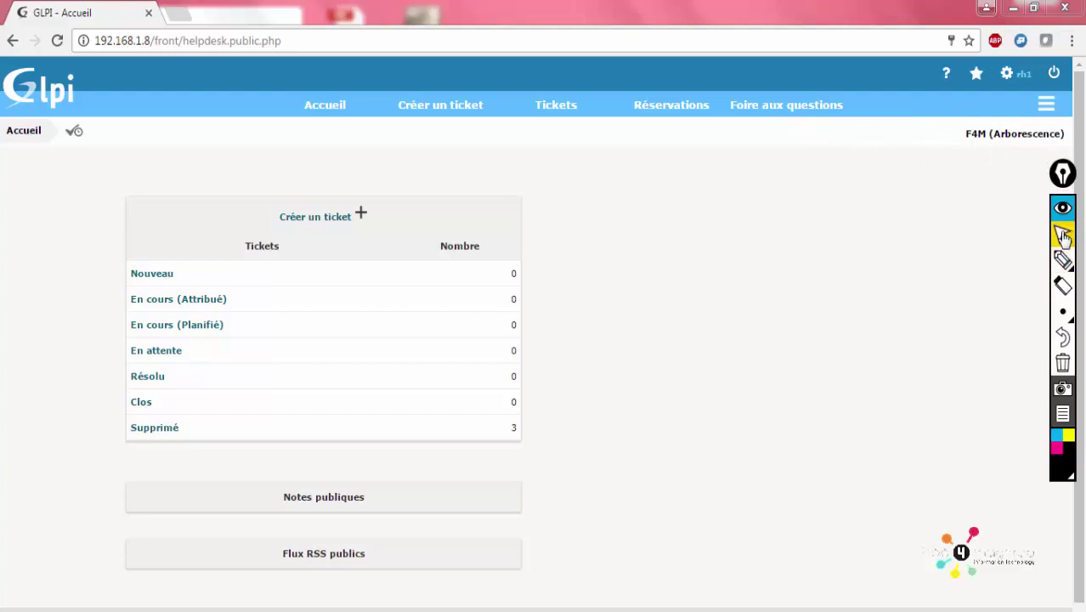
click(1062, 207)
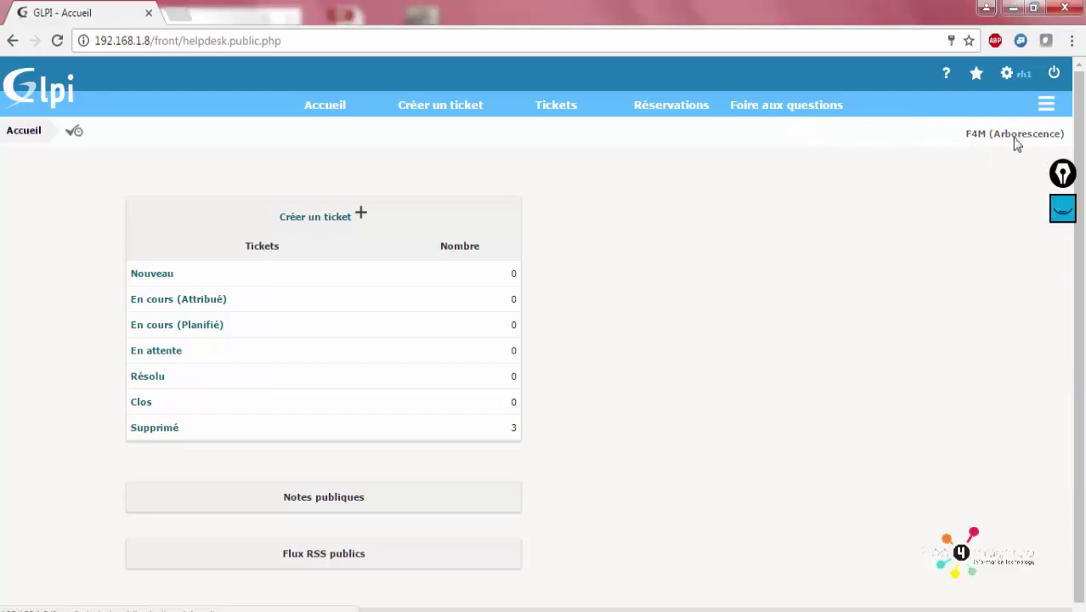
click(1015, 136)
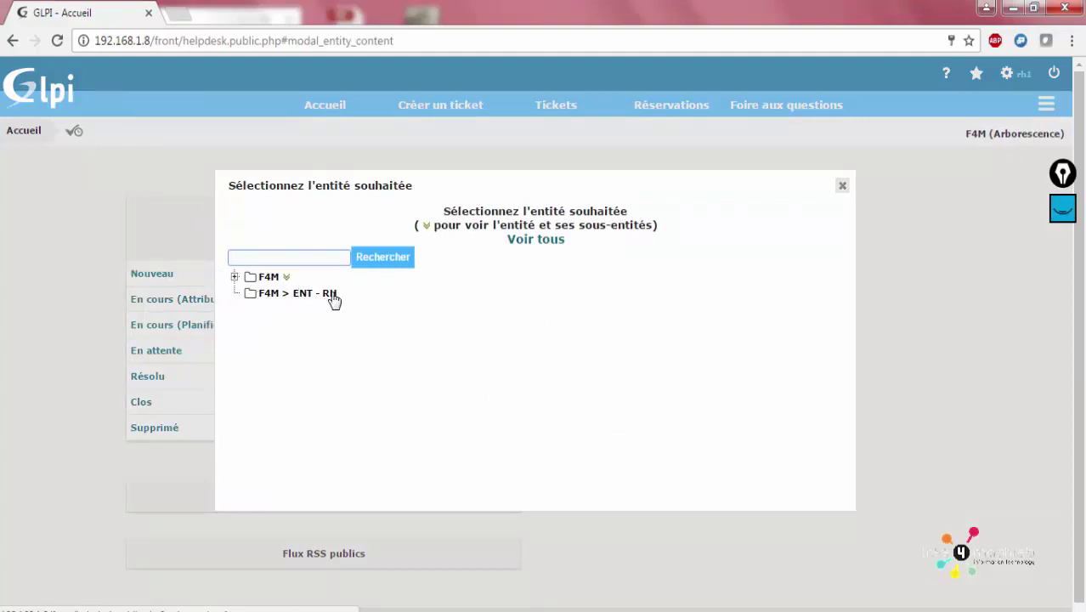
click(271, 292)
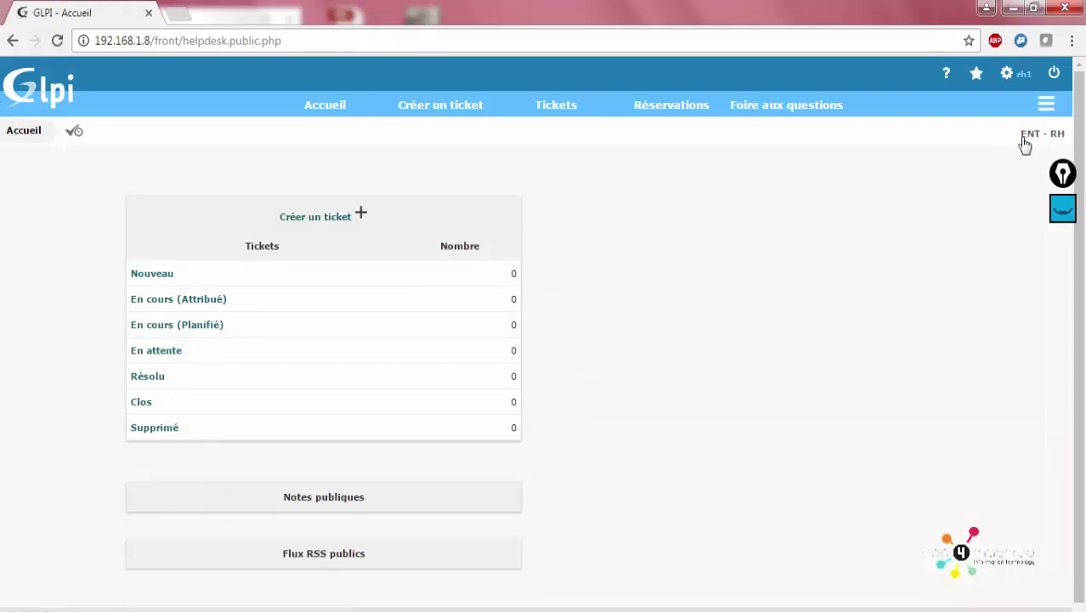
click(1024, 136)
click(259, 279)
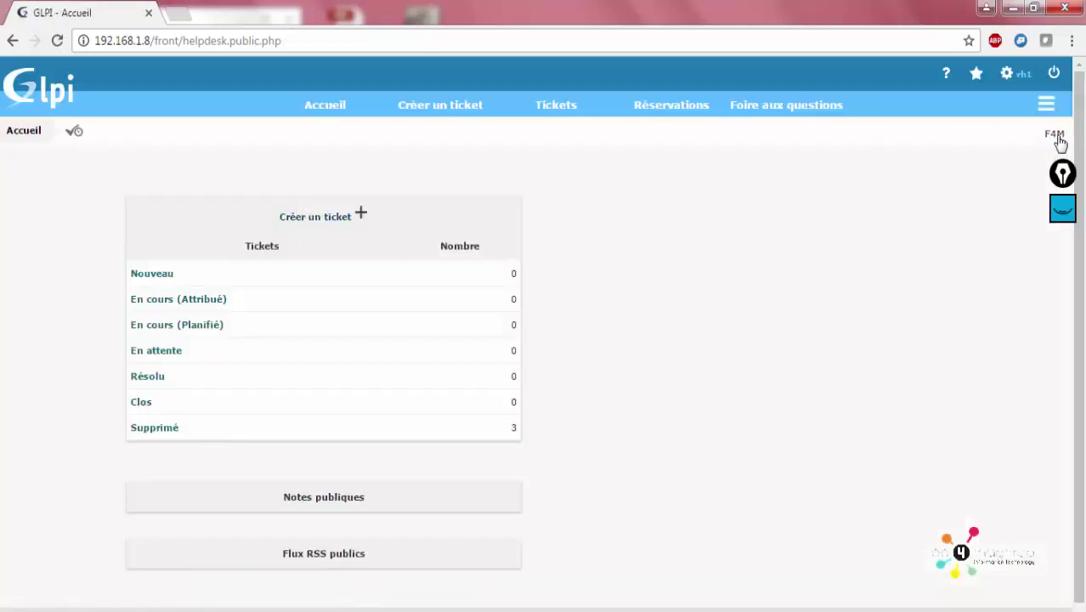
click(1056, 135)
click(261, 283)
Start a new ticket, keeping type Incident and leaving the category empty
click(458, 118)
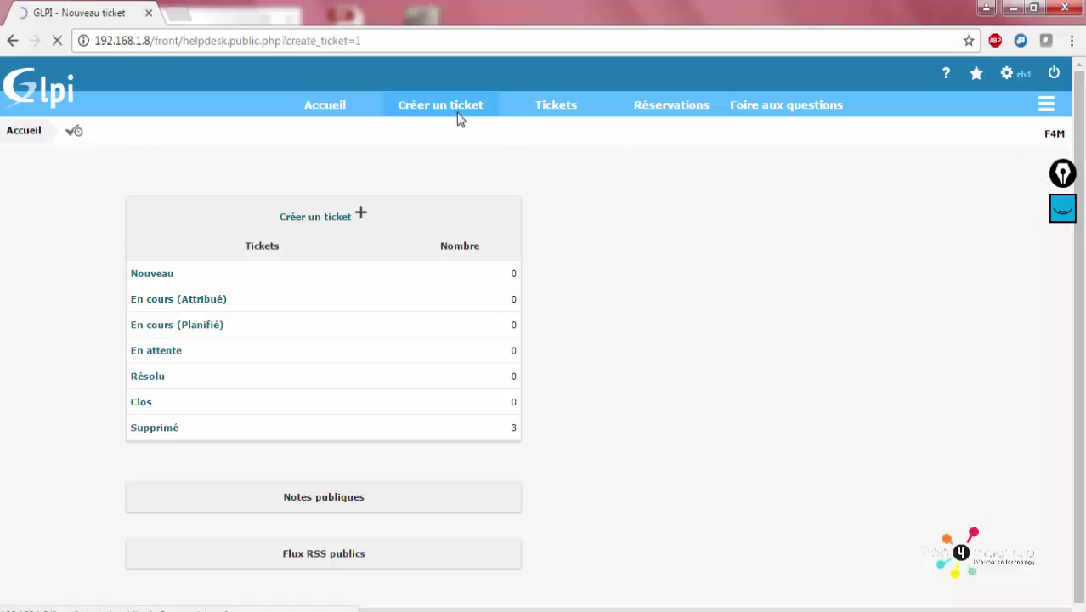
scroll(441, 288, down, 2)
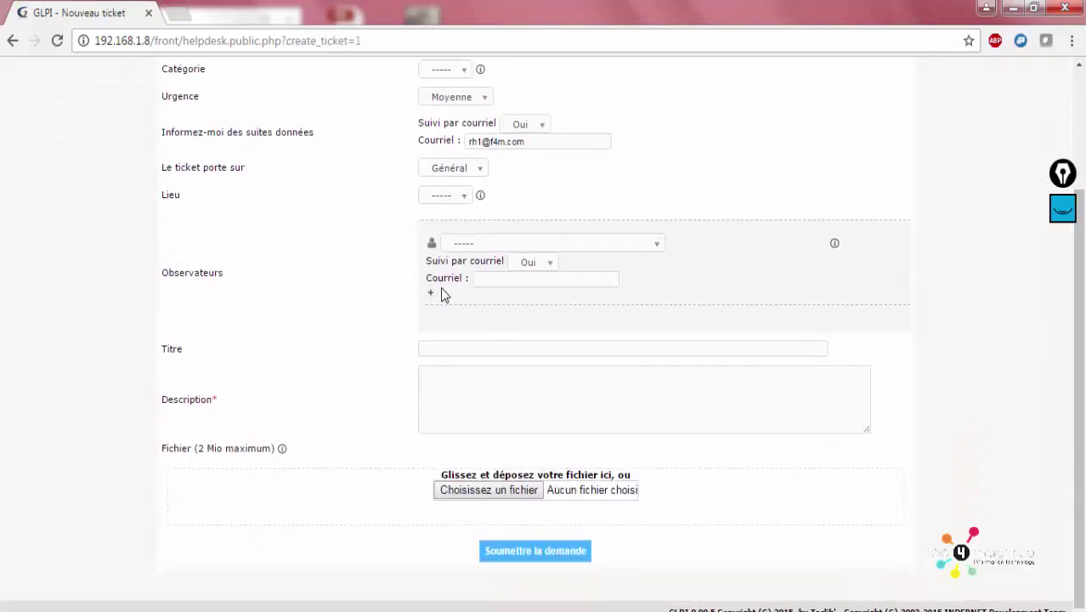
scroll(441, 294, up, 3)
click(461, 204)
click(458, 203)
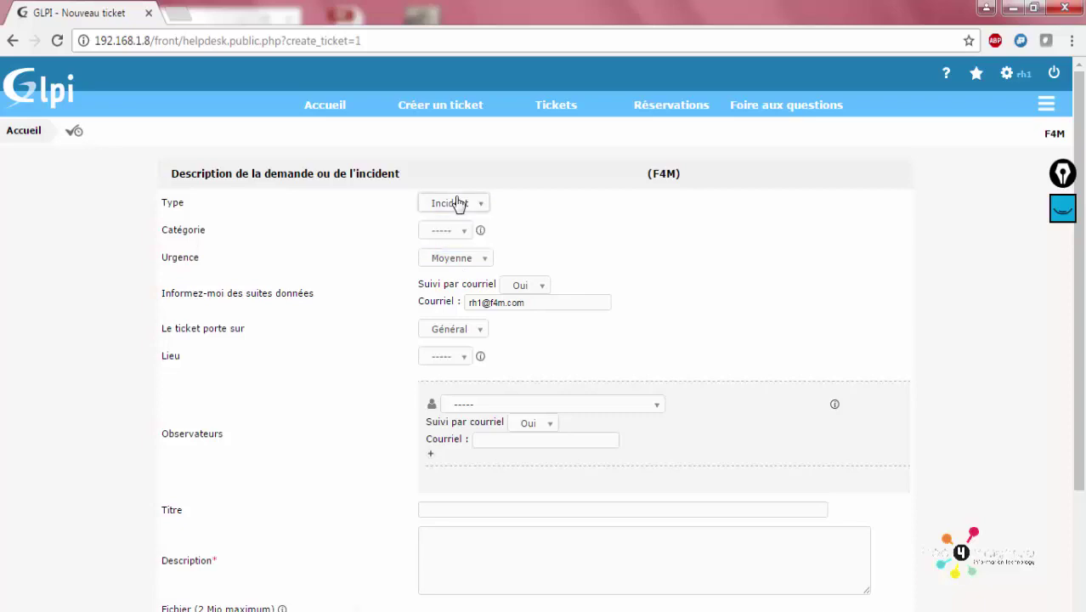
drag(161, 203, 222, 213)
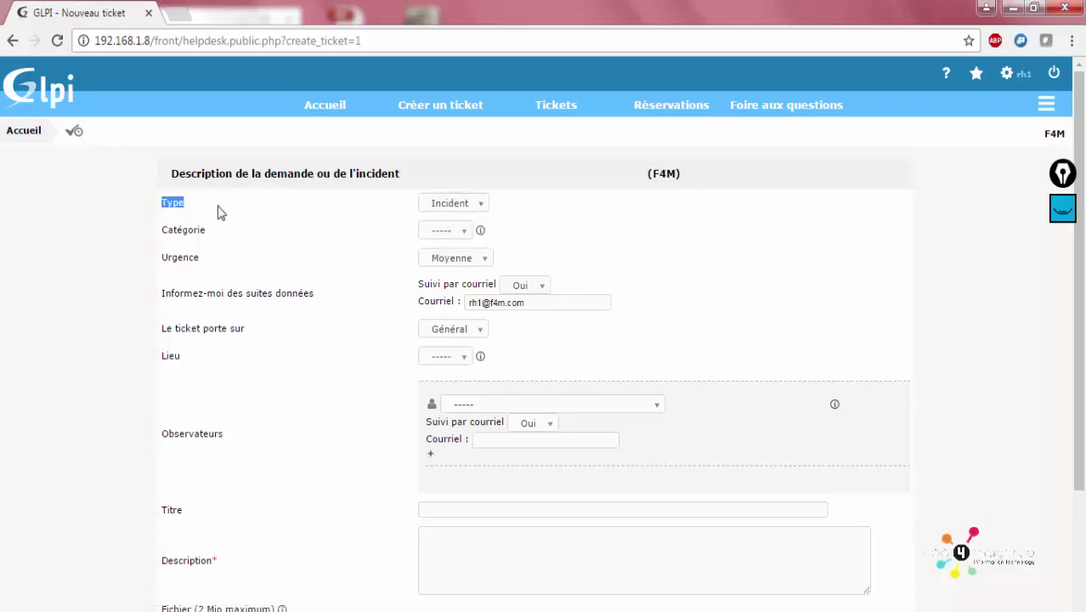
click(427, 207)
click(444, 223)
click(440, 231)
click(442, 242)
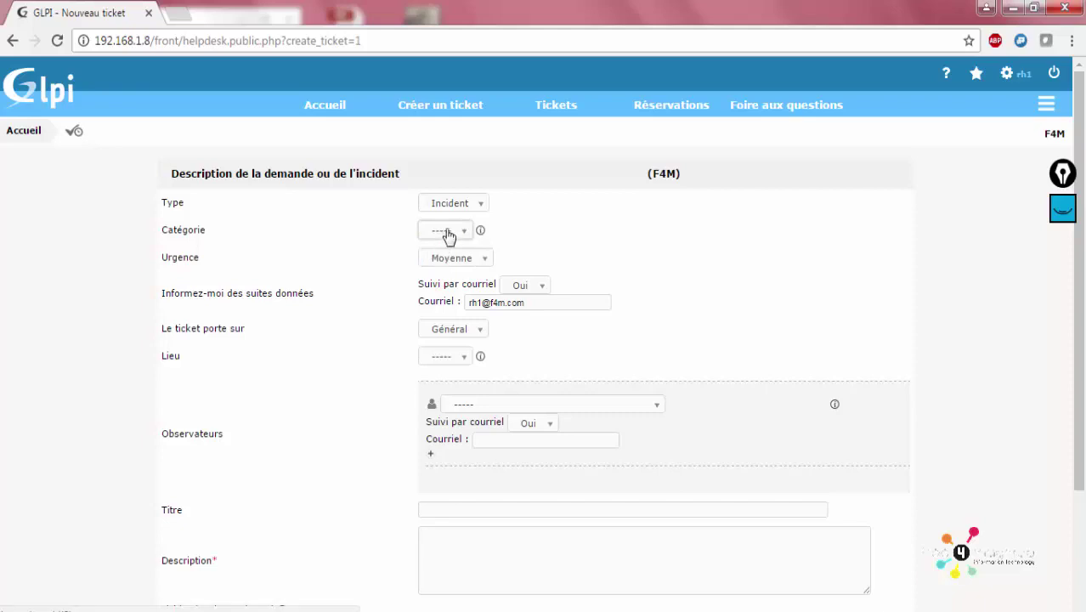
click(448, 231)
click(454, 247)
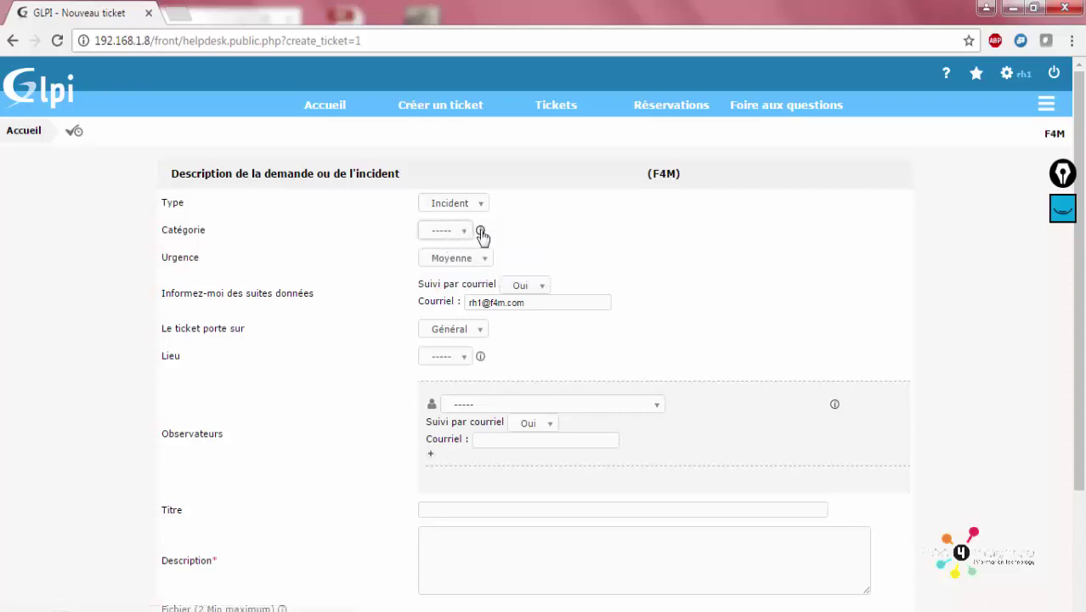
Set the ticket's urgency to Très haute
mouse_move(480, 231)
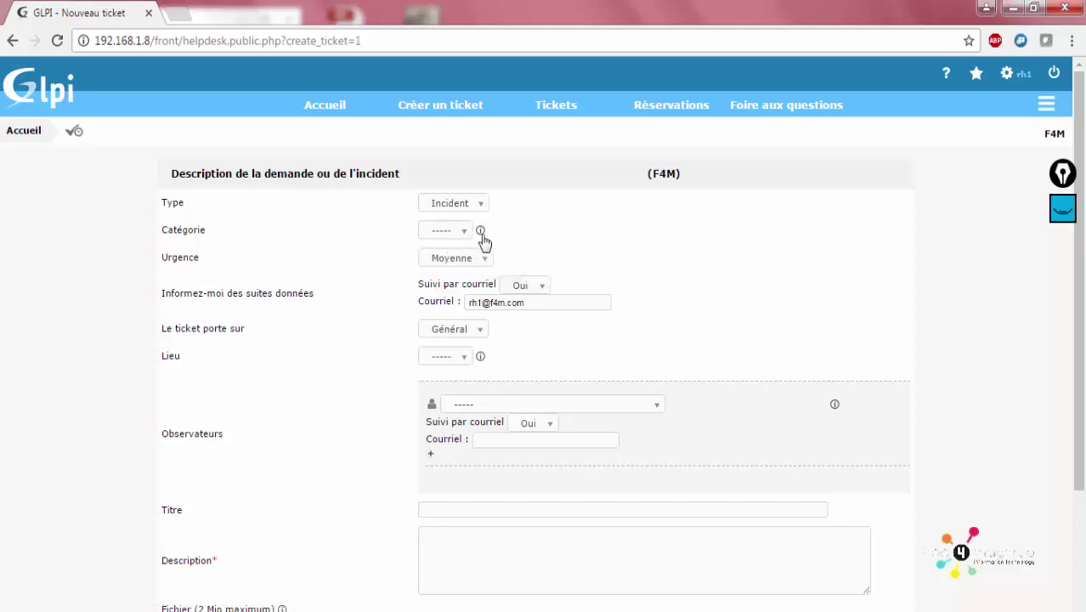
click(442, 266)
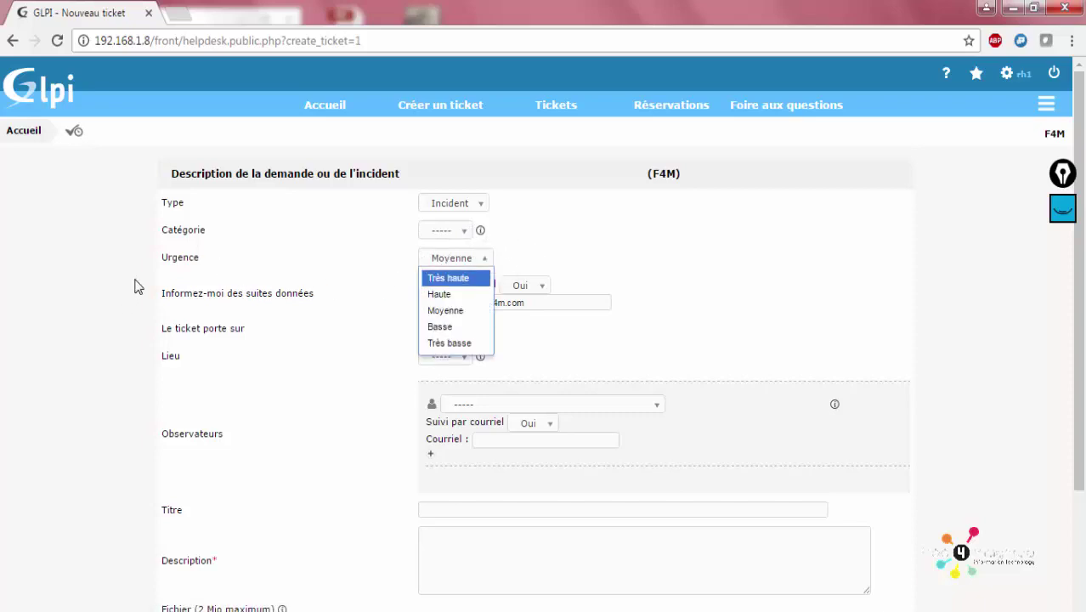
click(168, 271)
double_click(172, 255)
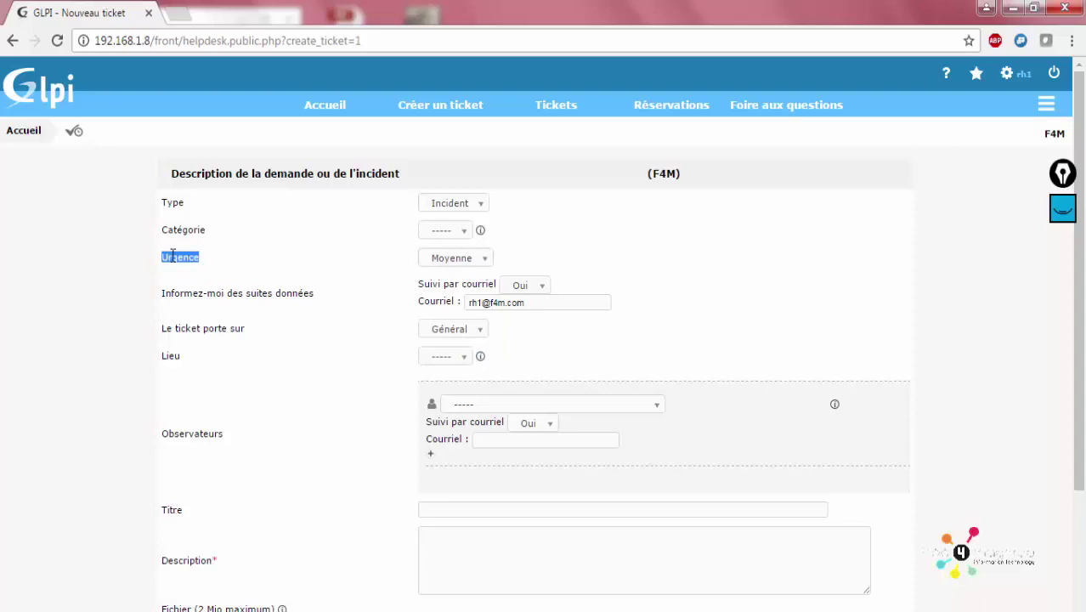
click(427, 263)
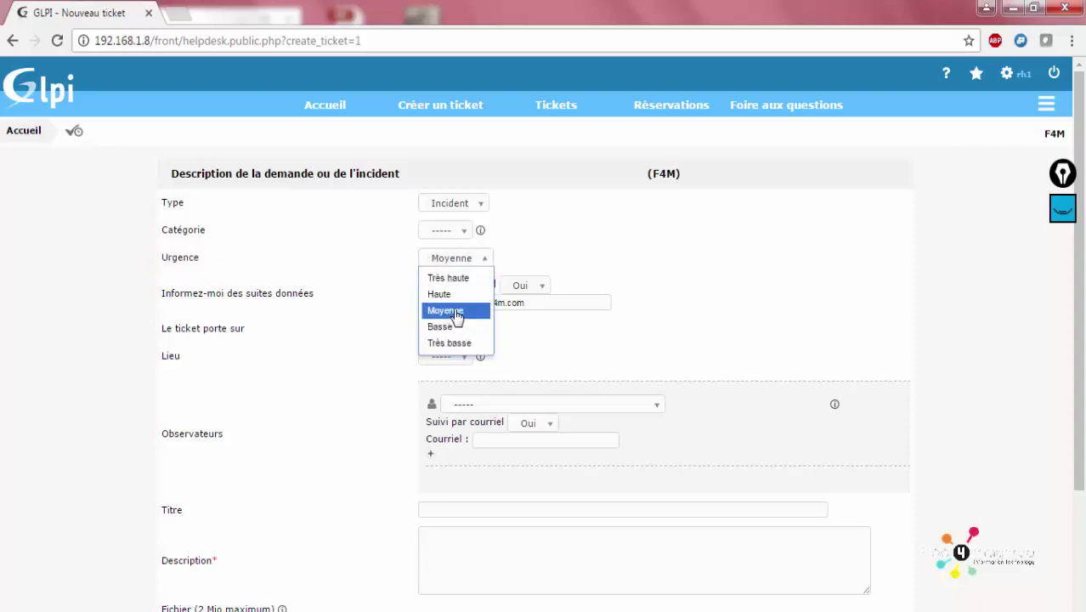
click(463, 284)
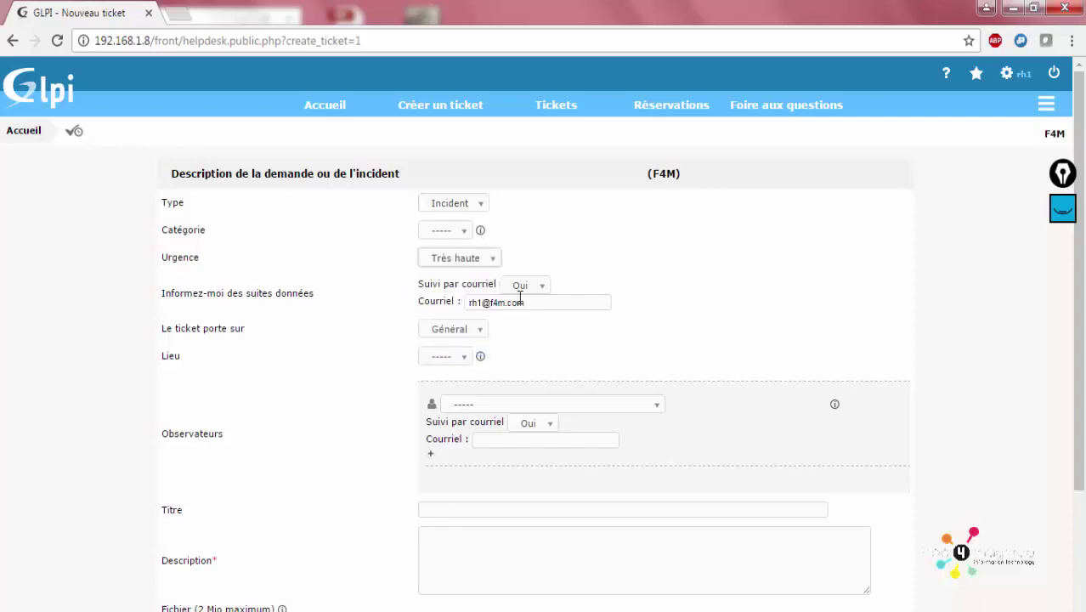
Add user rh2 as an observer on the ticket
scroll(484, 271, down, 2)
click(473, 245)
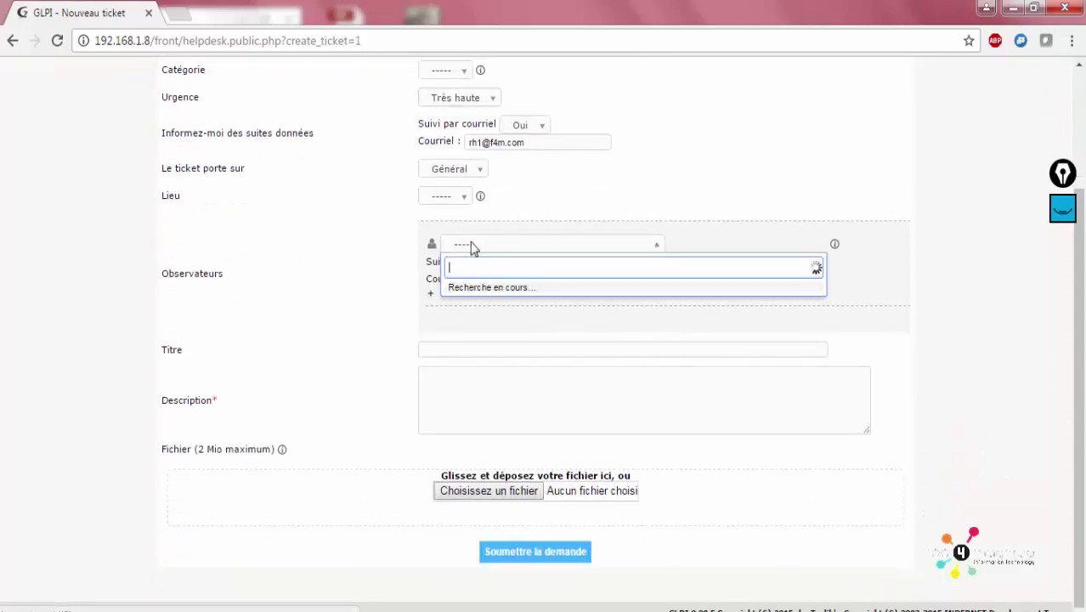
click(275, 231)
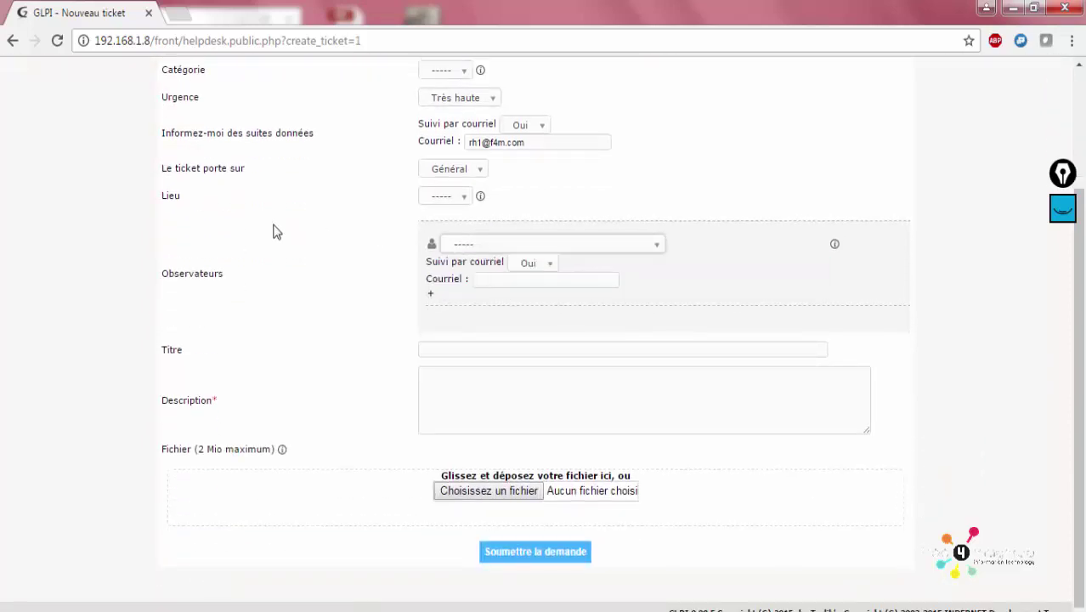
click(531, 253)
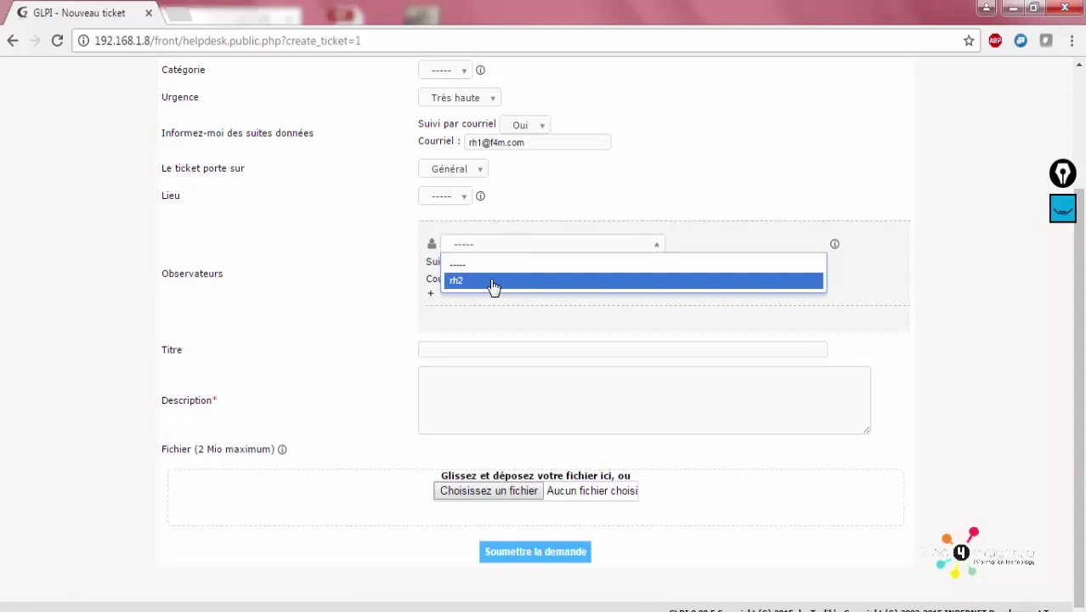
click(493, 286)
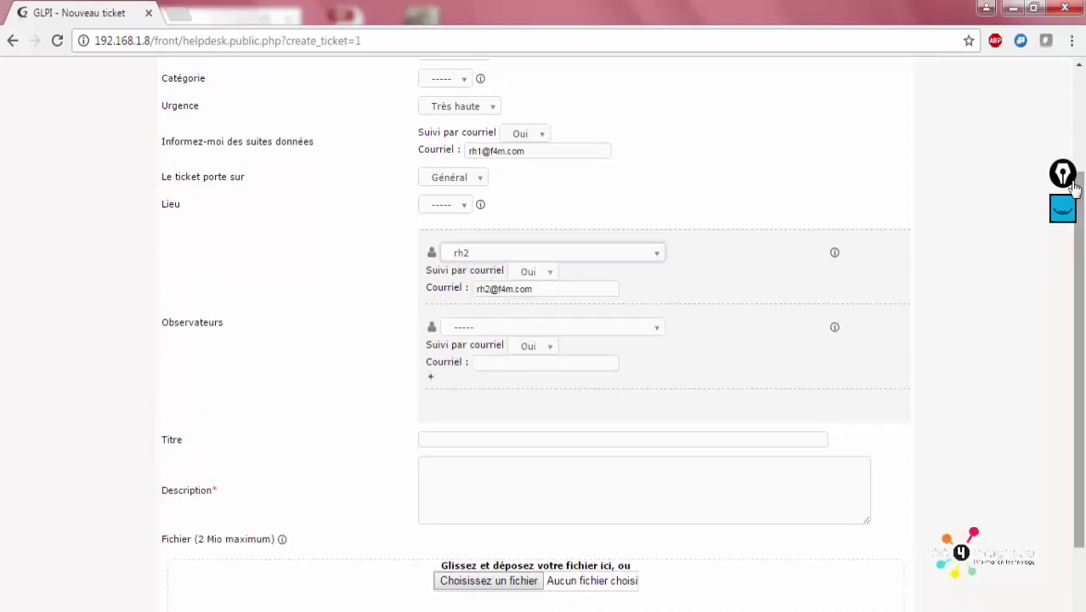
click(1062, 208)
mouse_move(1063, 260)
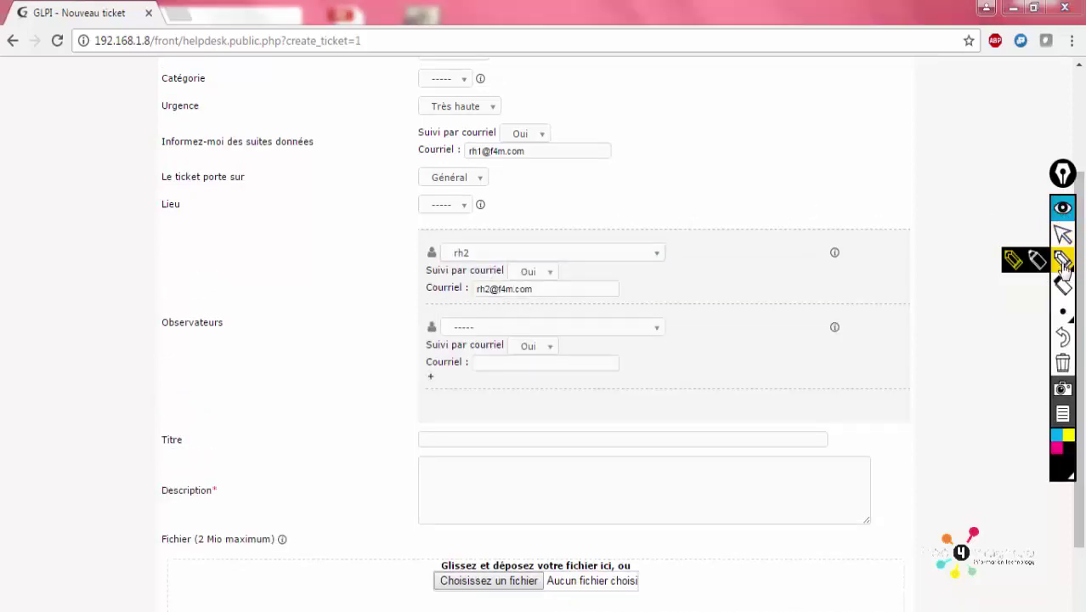
click(1036, 260)
mouse_move(180, 318)
mouse_down()
mouse_move(148, 316)
mouse_move(247, 304)
mouse_move(163, 309)
mouse_move(97, 265)
mouse_move(108, 242)
mouse_move(121, 253)
mouse_up()
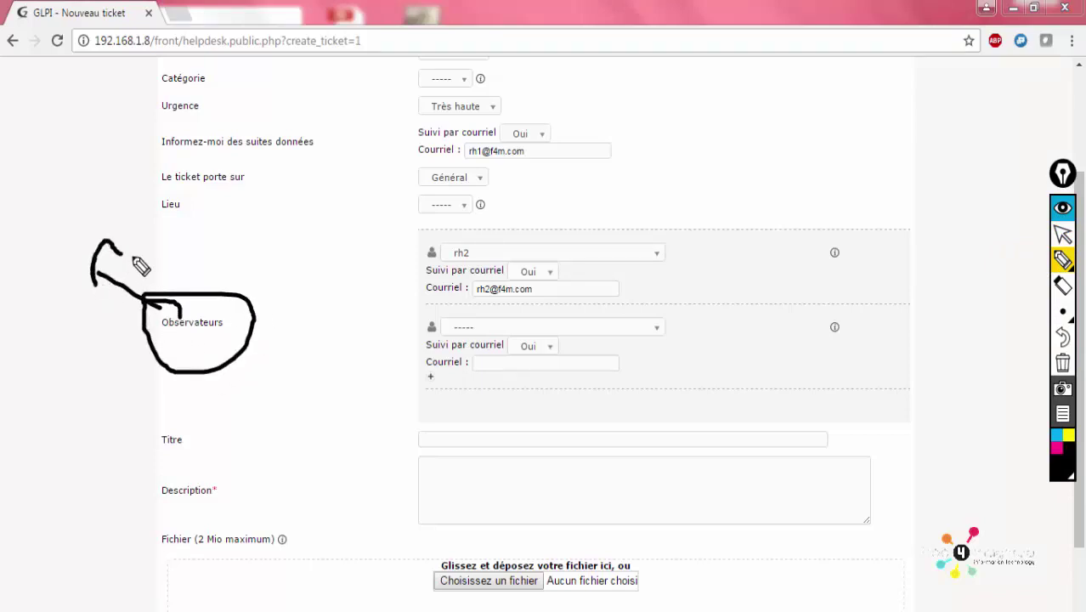
mouse_move(33, 140)
mouse_down()
mouse_move(30, 174)
mouse_move(68, 164)
mouse_move(68, 137)
mouse_up()
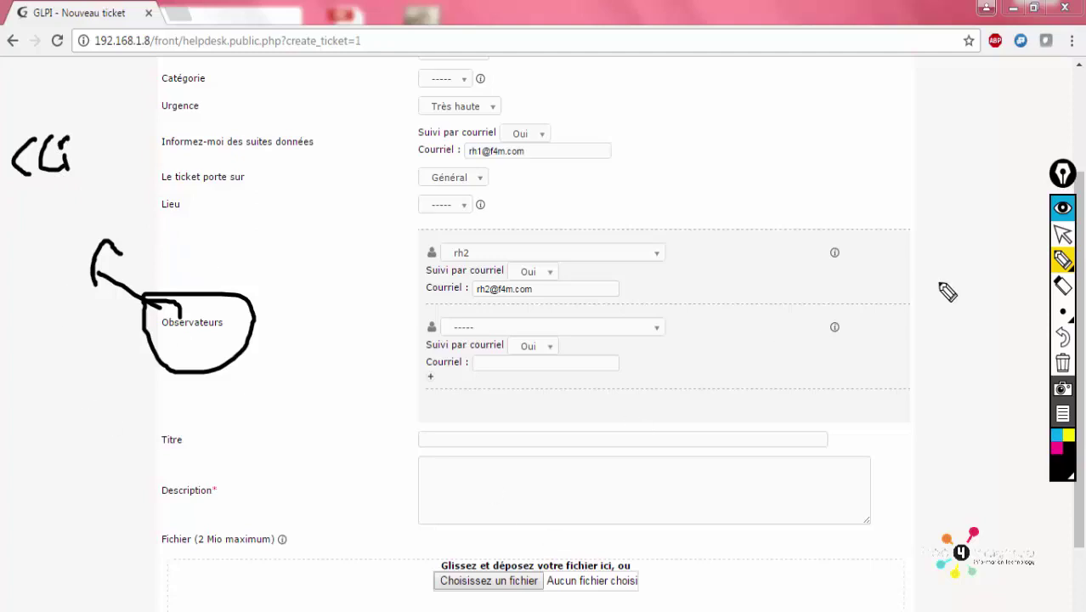
click(1062, 363)
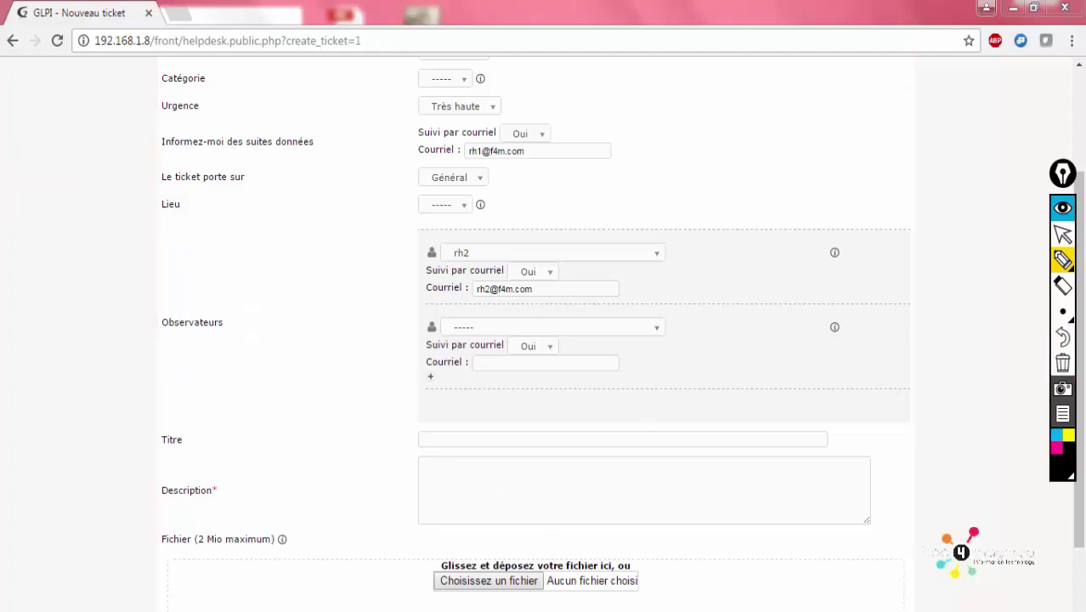
Browse the observer dropdown several times, leaving rh2 as observer
key(ctrl+F1)
click(619, 259)
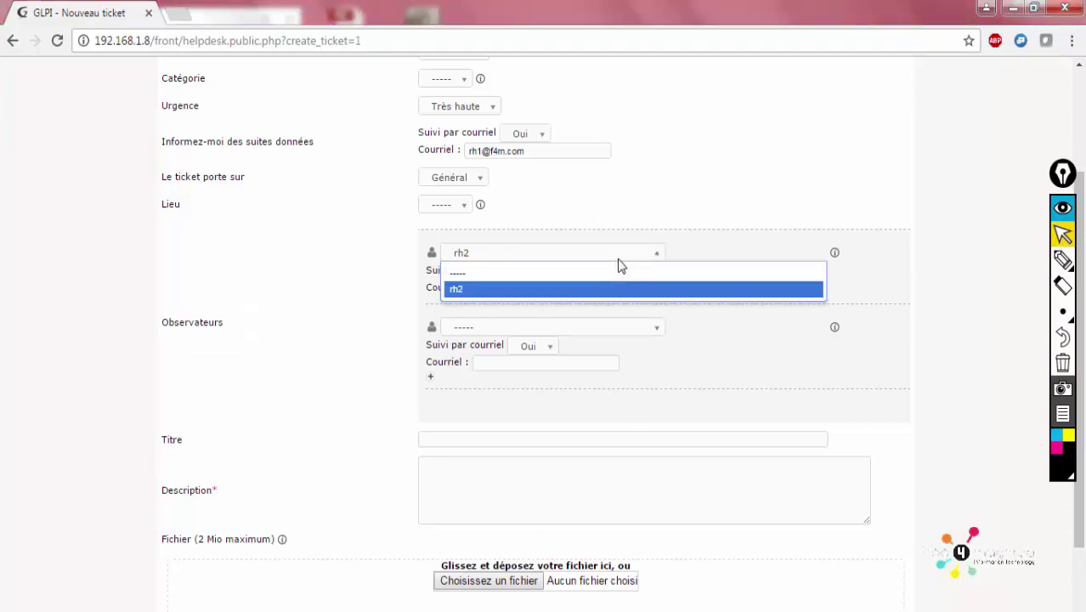
click(1004, 225)
drag(1083, 265, 1081, 193)
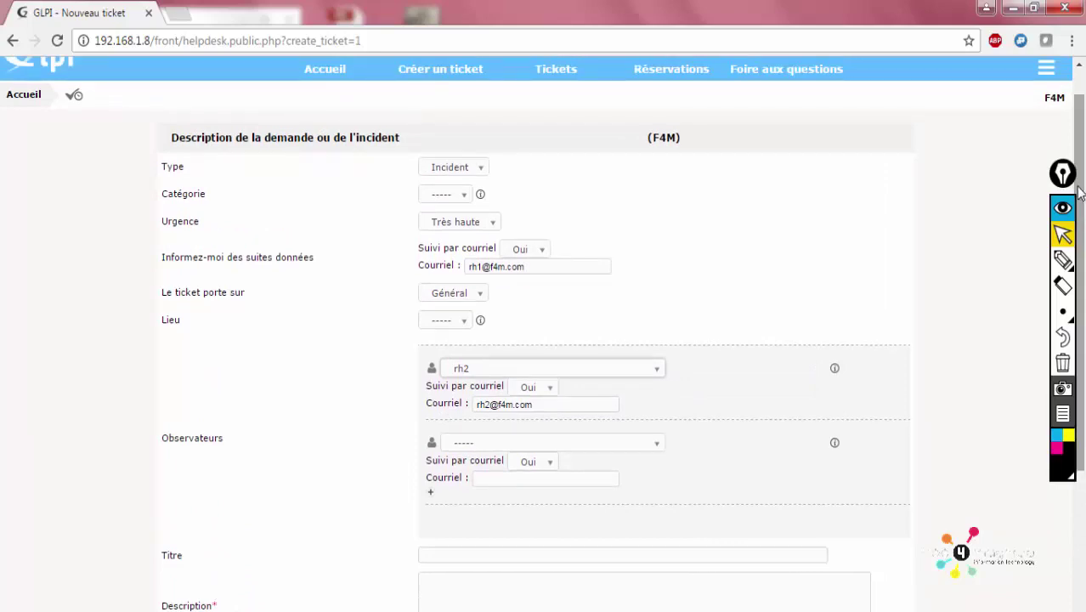
click(623, 372)
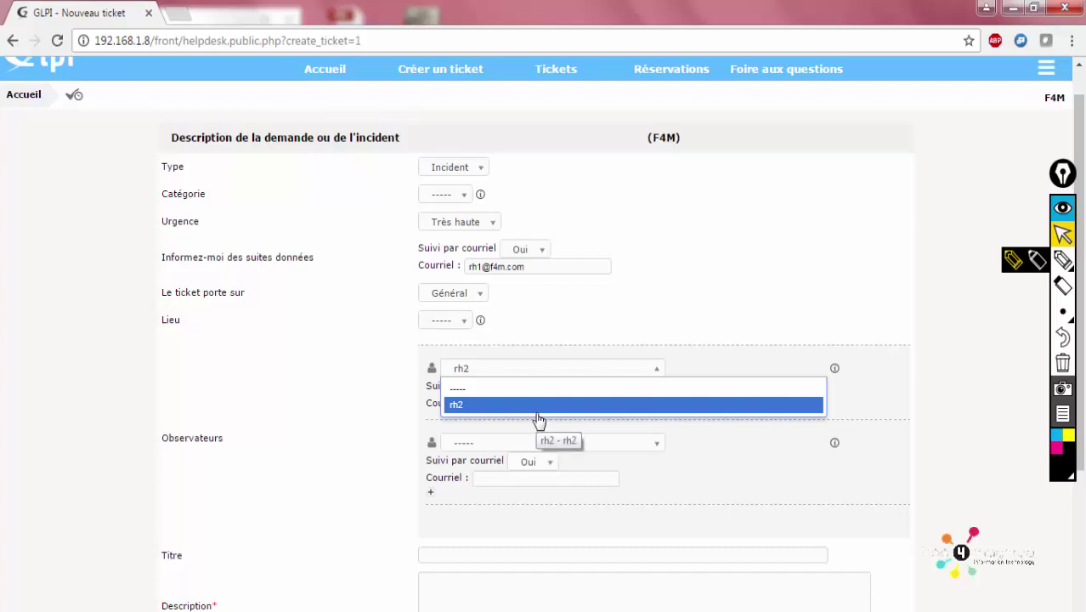
click(686, 325)
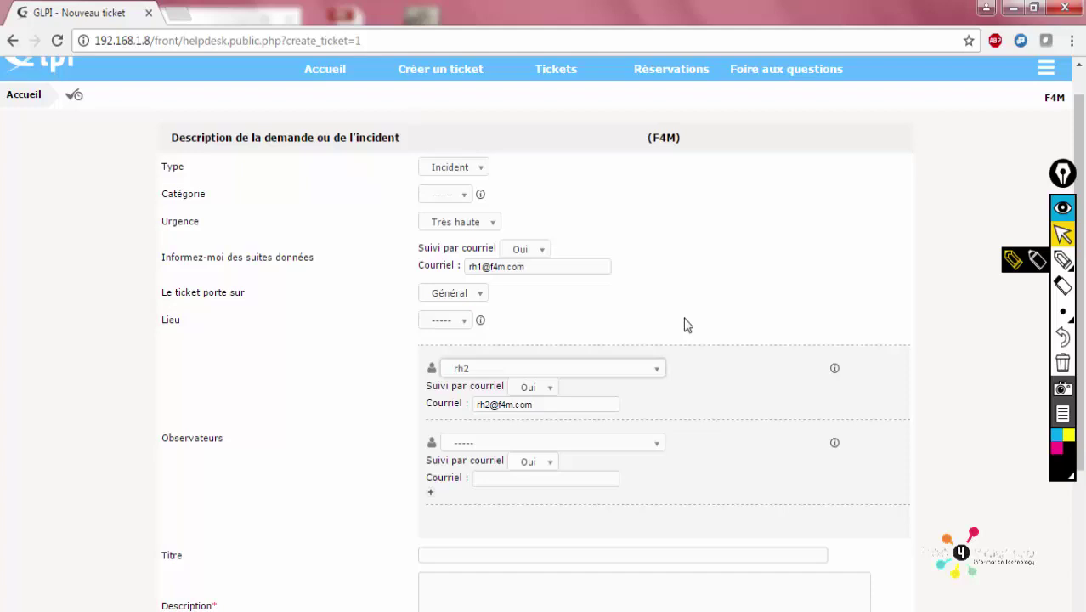
click(601, 369)
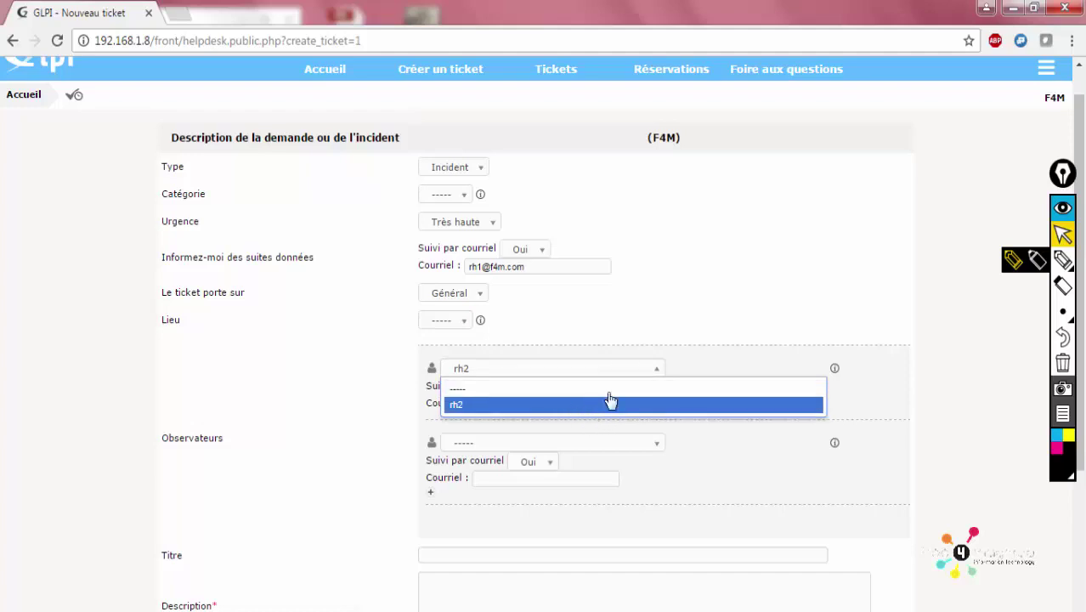
click(789, 300)
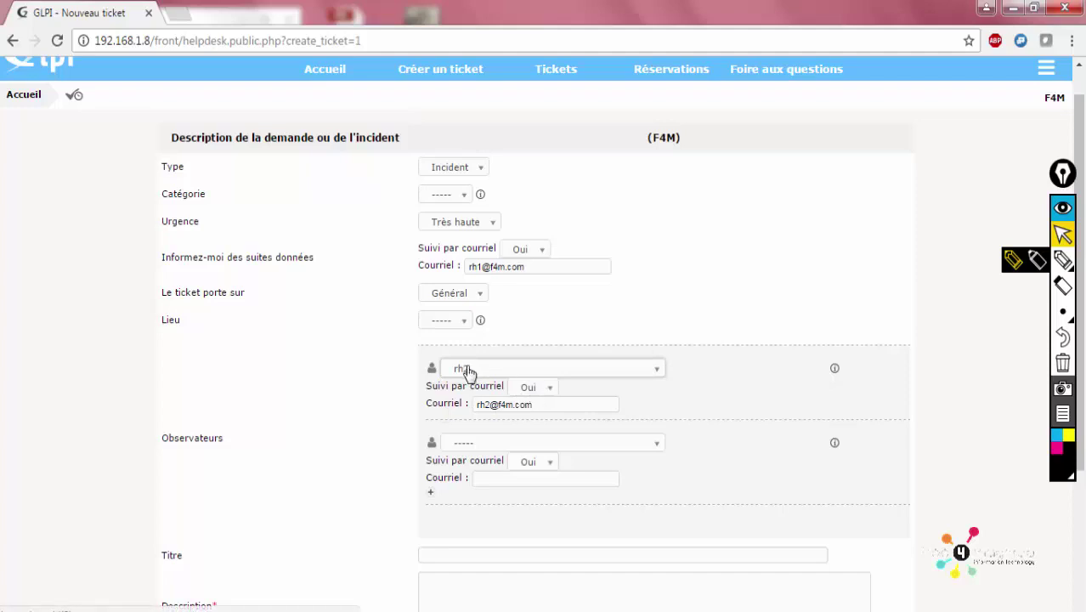
Keep e-mail follow-up on, then set the observer to ----- to remove rh2
click(536, 389)
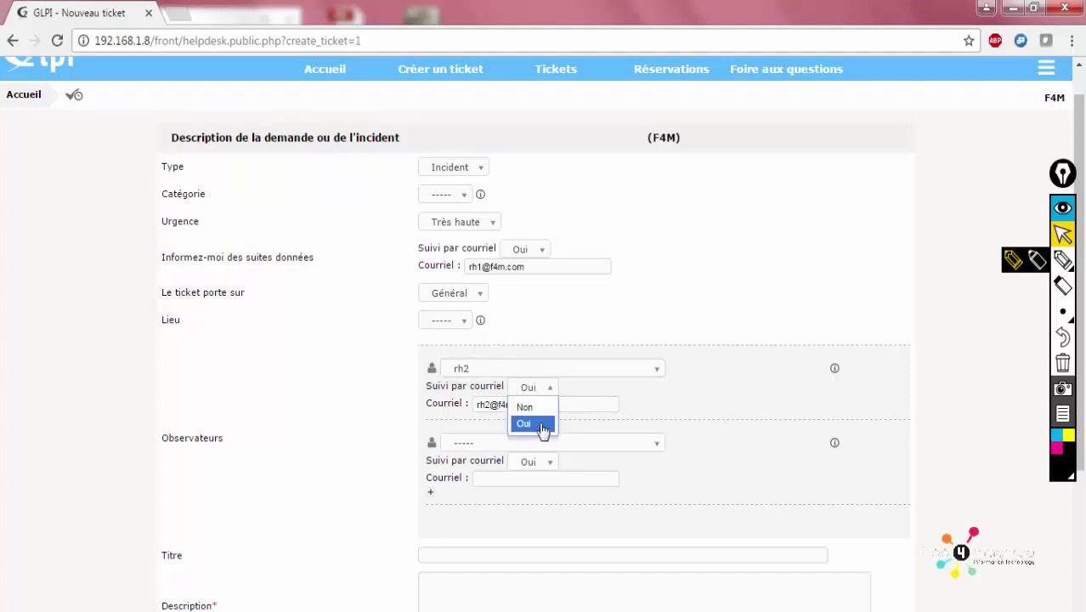
click(542, 424)
drag(599, 405, 466, 416)
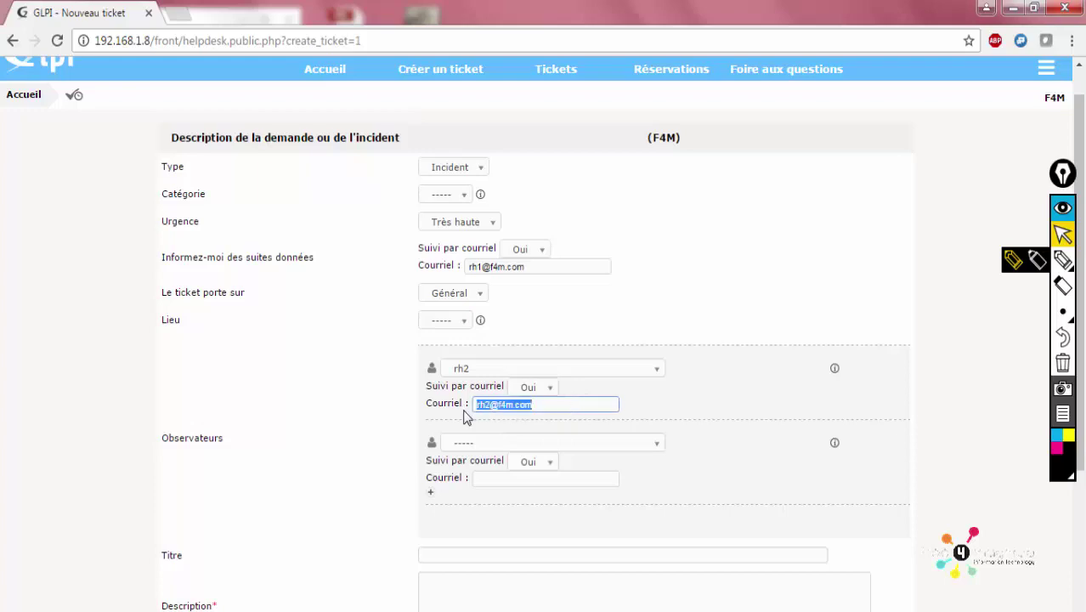
click(529, 367)
click(514, 384)
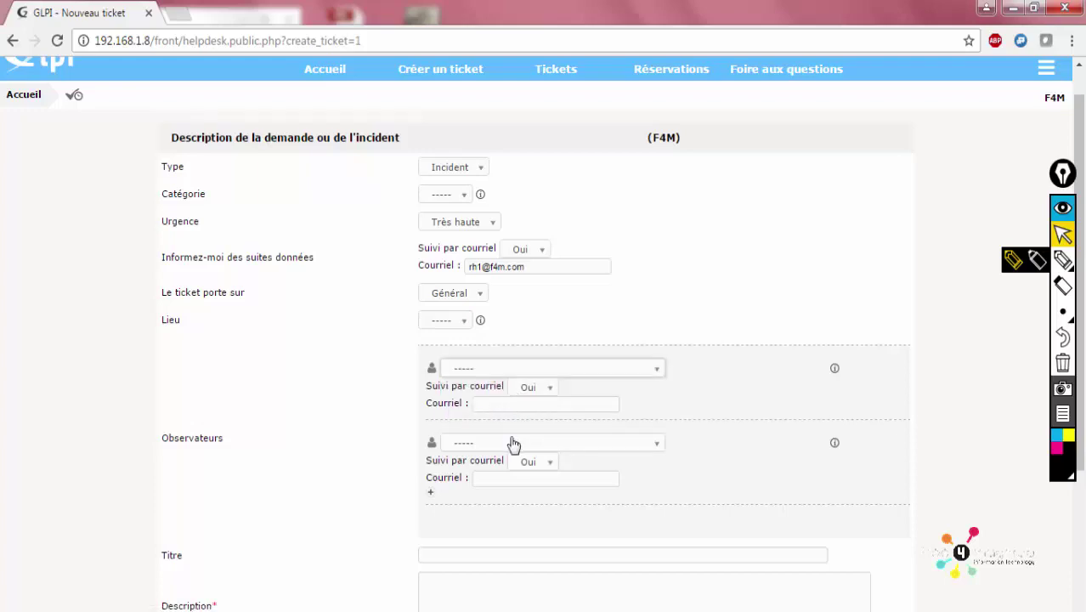
scroll(958, 428, down, 3)
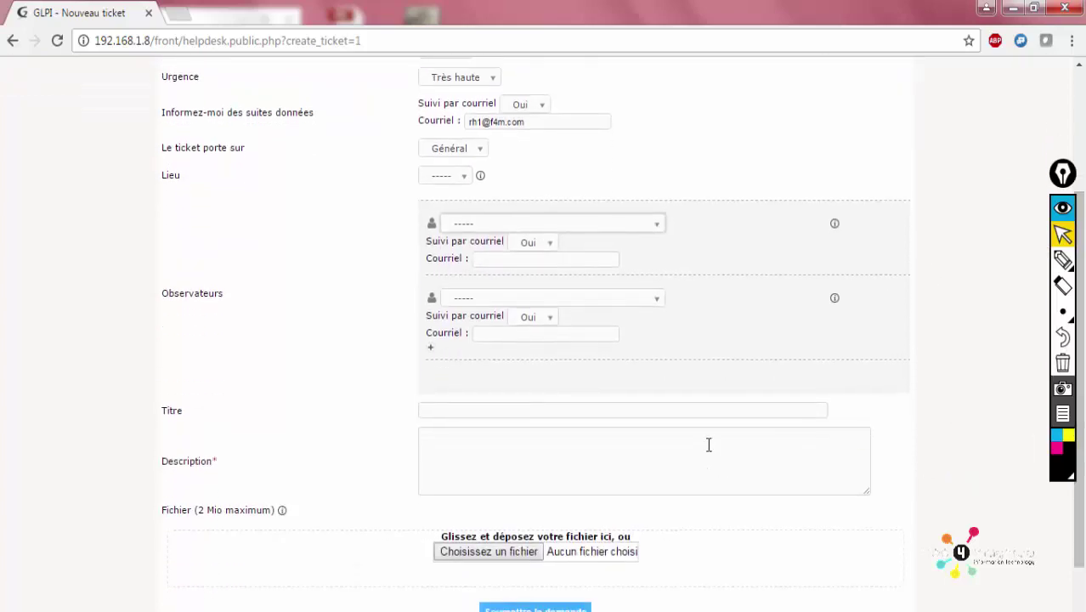
Copy the title 'problème serveur messagerie' into the Description field
click(700, 416)
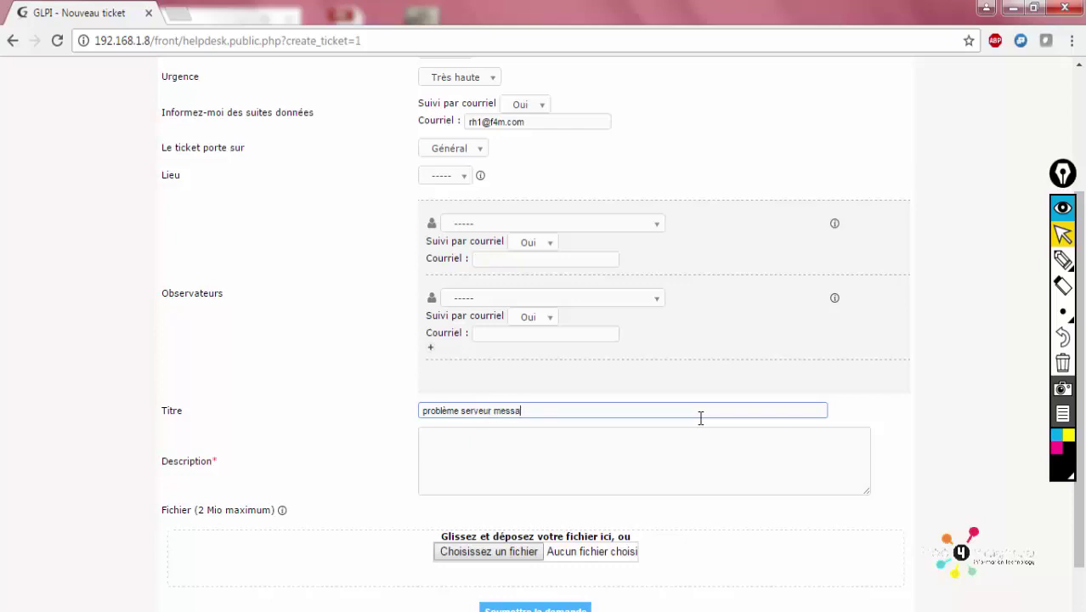
key(ctrl+a)
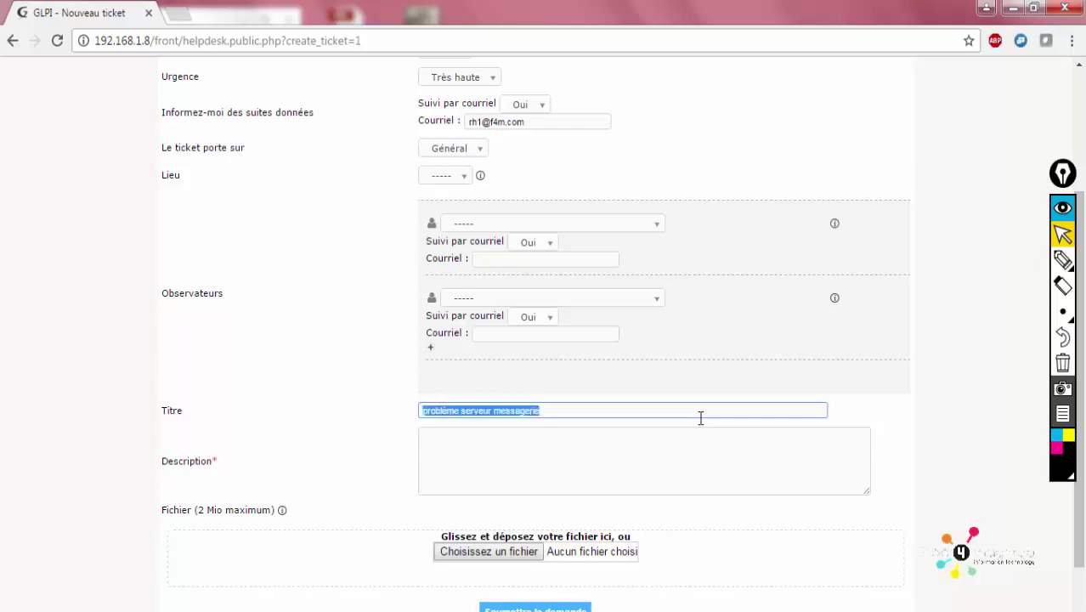
click(551, 459)
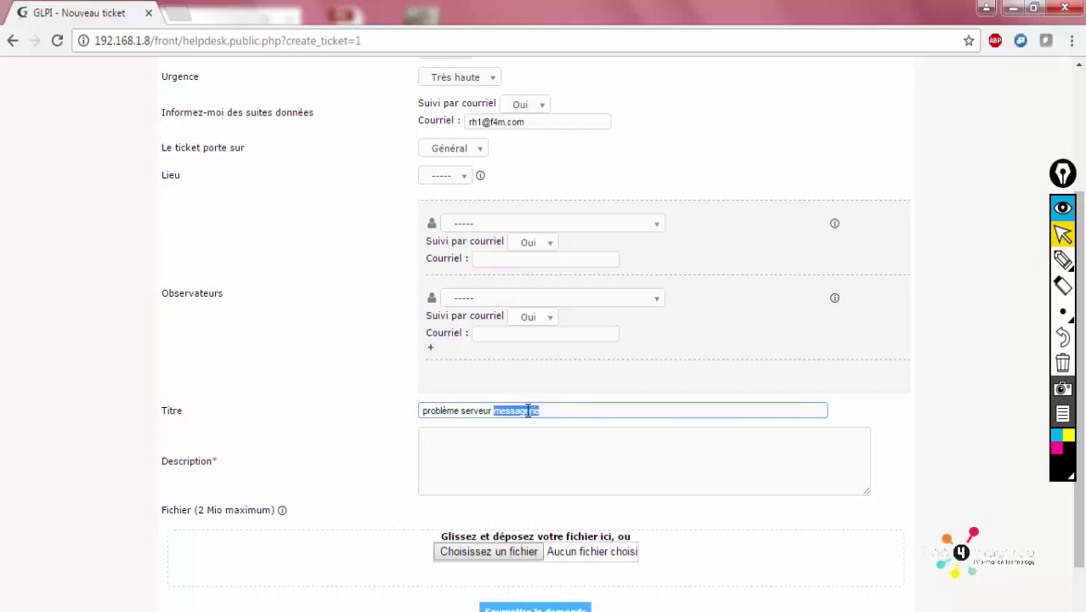
triple_click(527, 411)
key(ctrl+c)
click(531, 443)
key(ctrl+v)
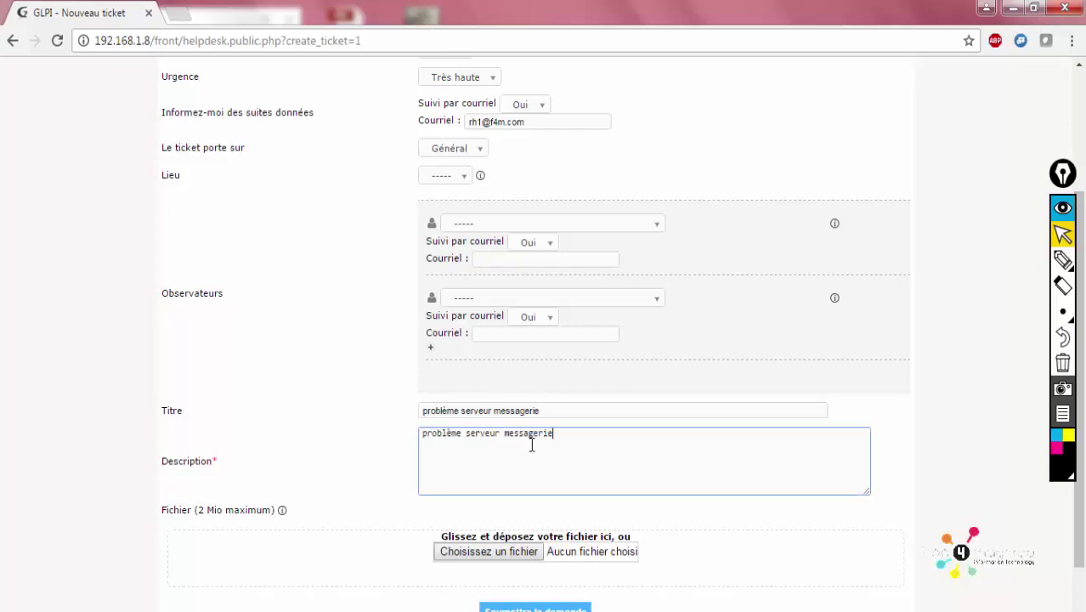
Check the Description and Titre text, then scroll to Soumettre la demande
scroll(526, 493, down, 1)
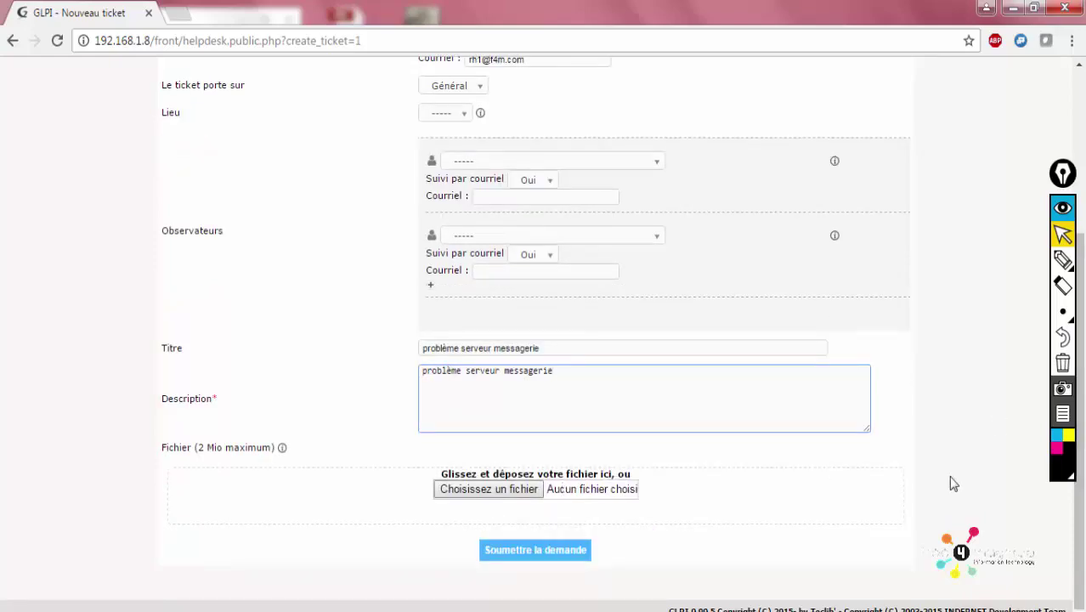
drag(1082, 460, 992, 462)
drag(538, 389, 445, 393)
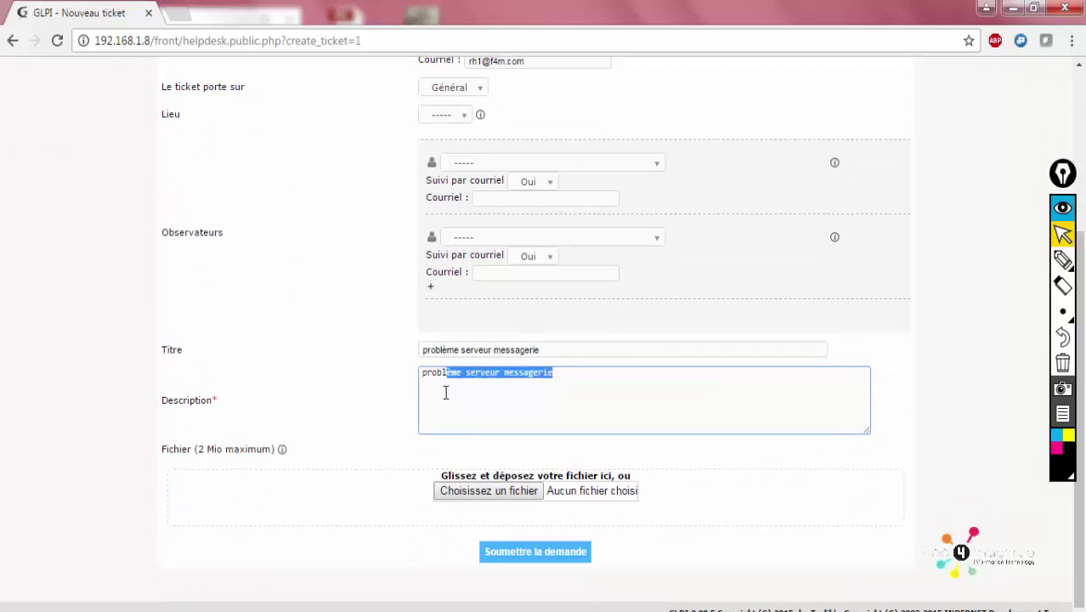
key(ctrl+a)
click(494, 351)
key(ctrl+a)
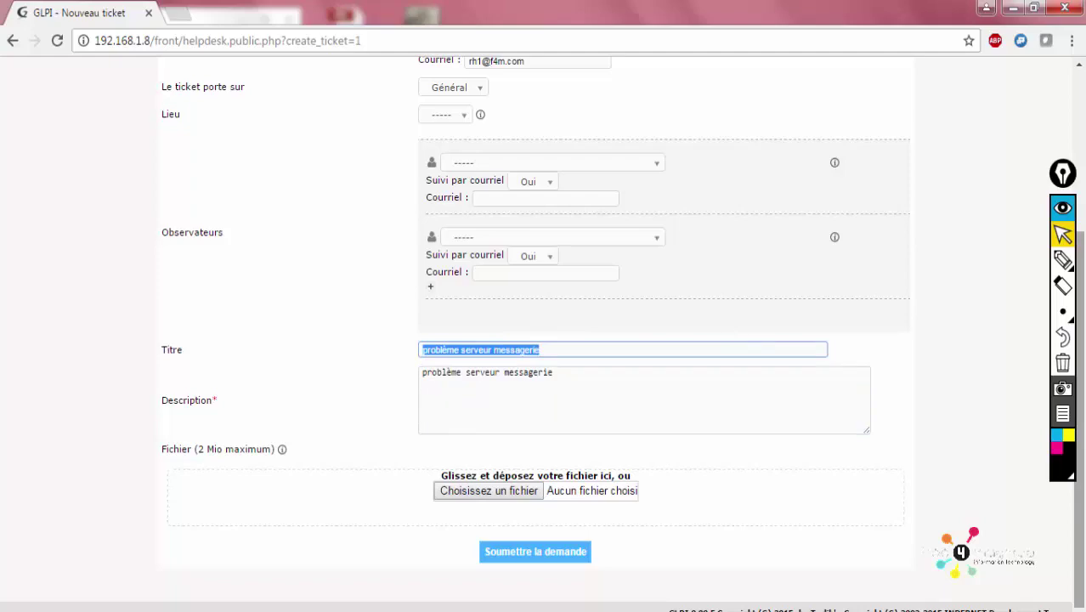
scroll(1073, 413, up, 3)
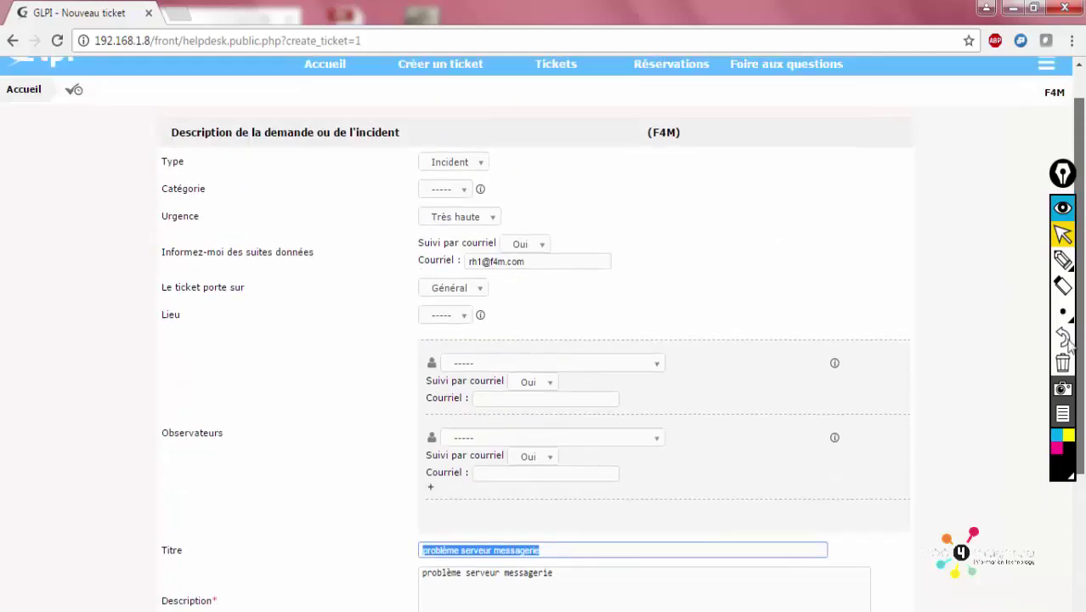
scroll(1080, 467, down, 1)
scroll(1080, 468, up, 1)
scroll(1080, 492, down, 4)
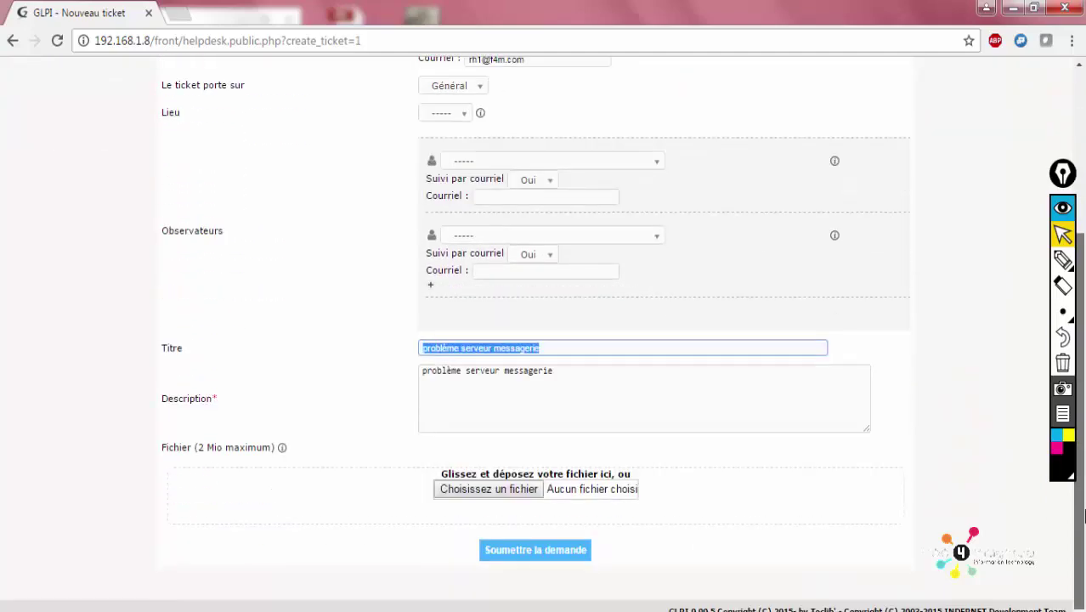
scroll(1082, 509, up, 4)
scroll(1083, 501, down, 4)
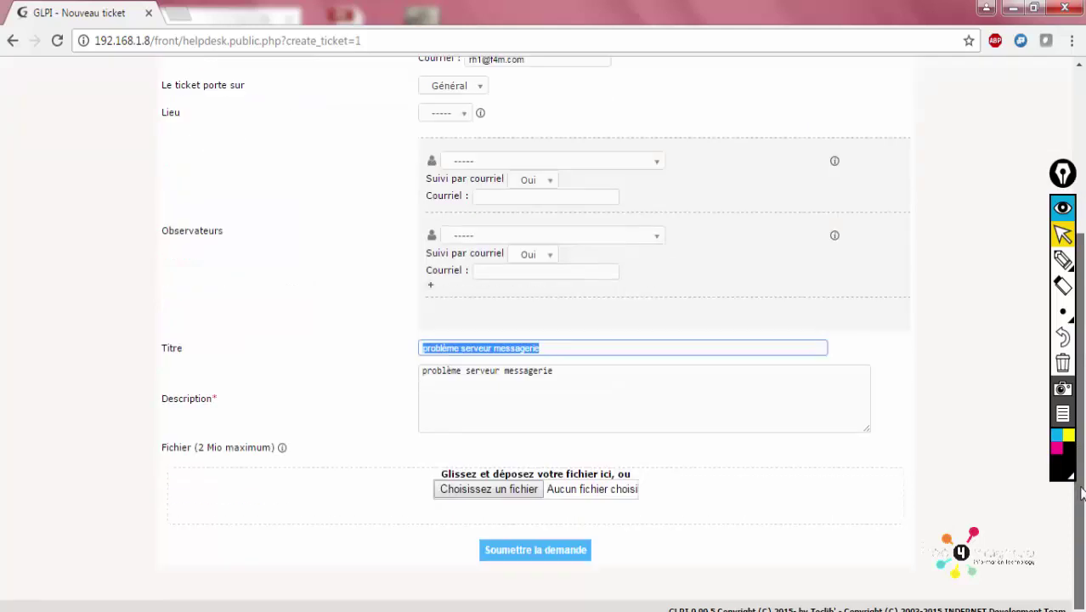
Submit the ticket and find it as ticket 8 (Nouveau, Haute) in Tickets
click(533, 556)
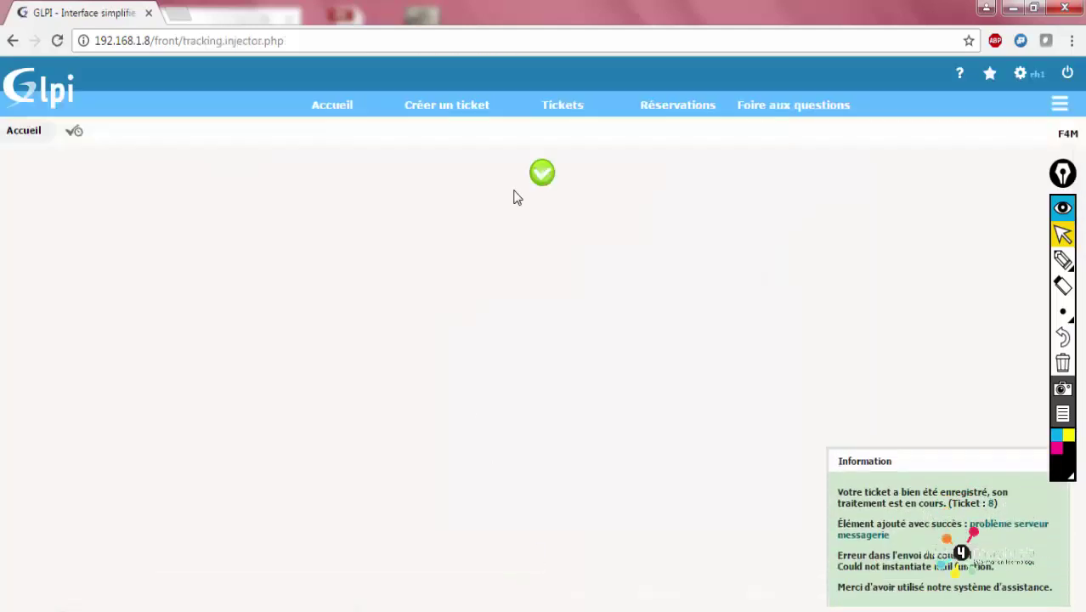
click(560, 110)
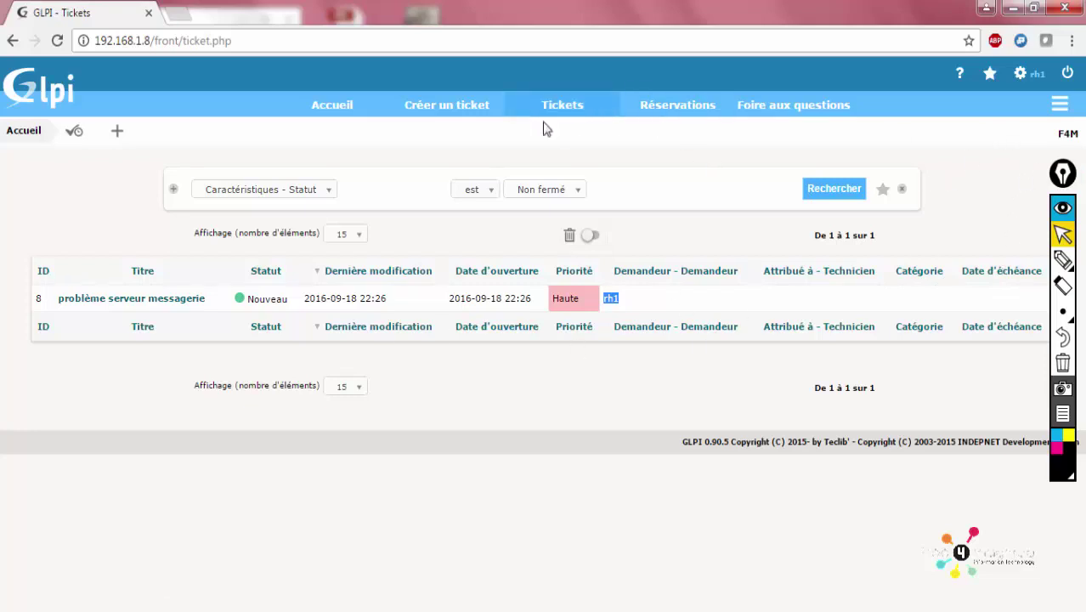
Switch to requester rh2 and view its empty ticket list
click(1066, 75)
text(rh2)
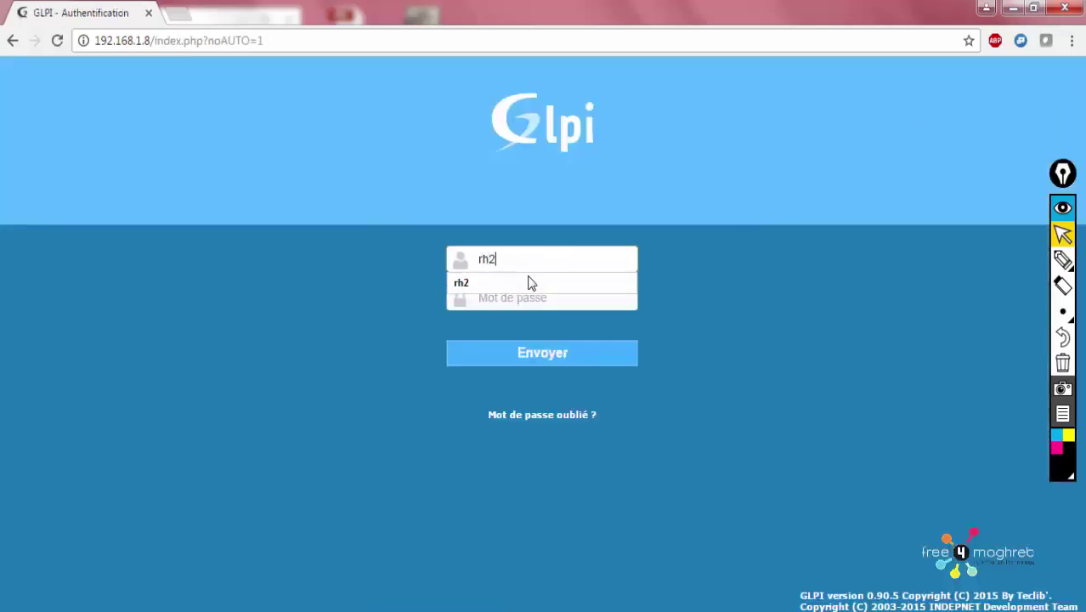
key(Tab)
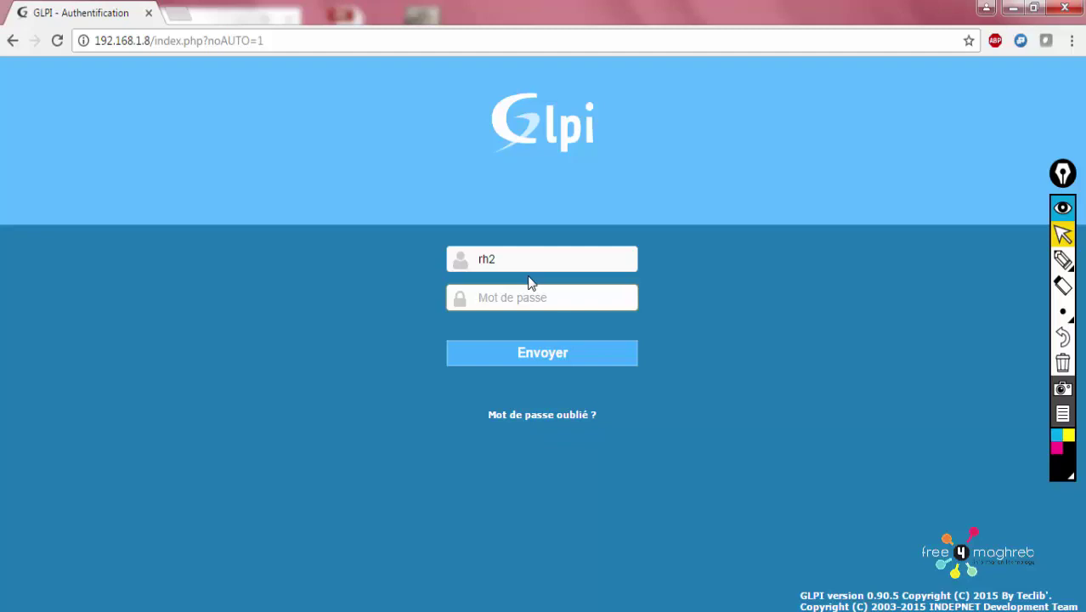
text(r)
key(Return)
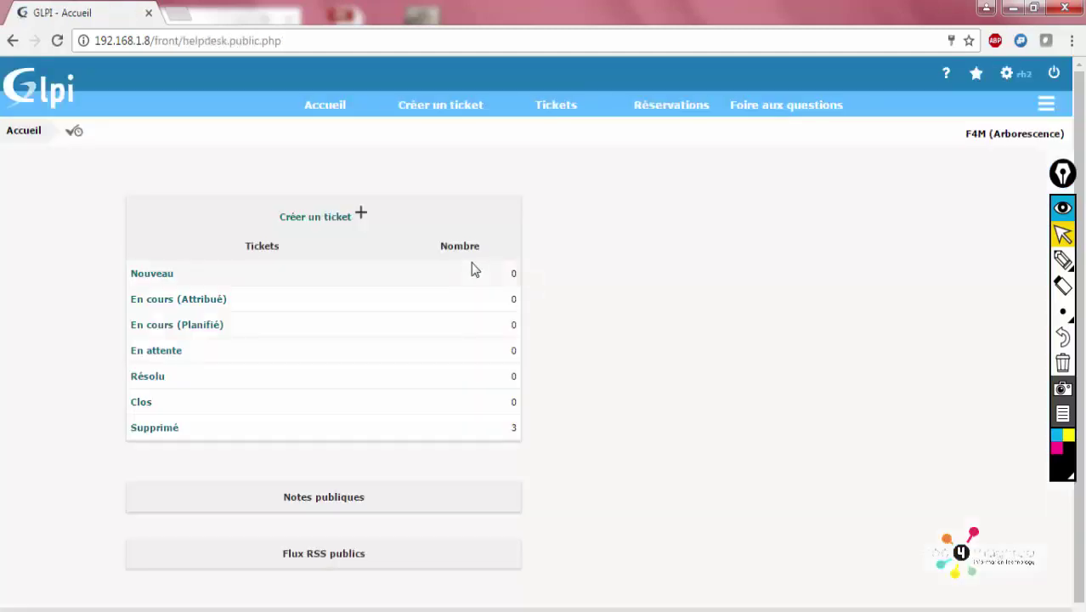
click(553, 105)
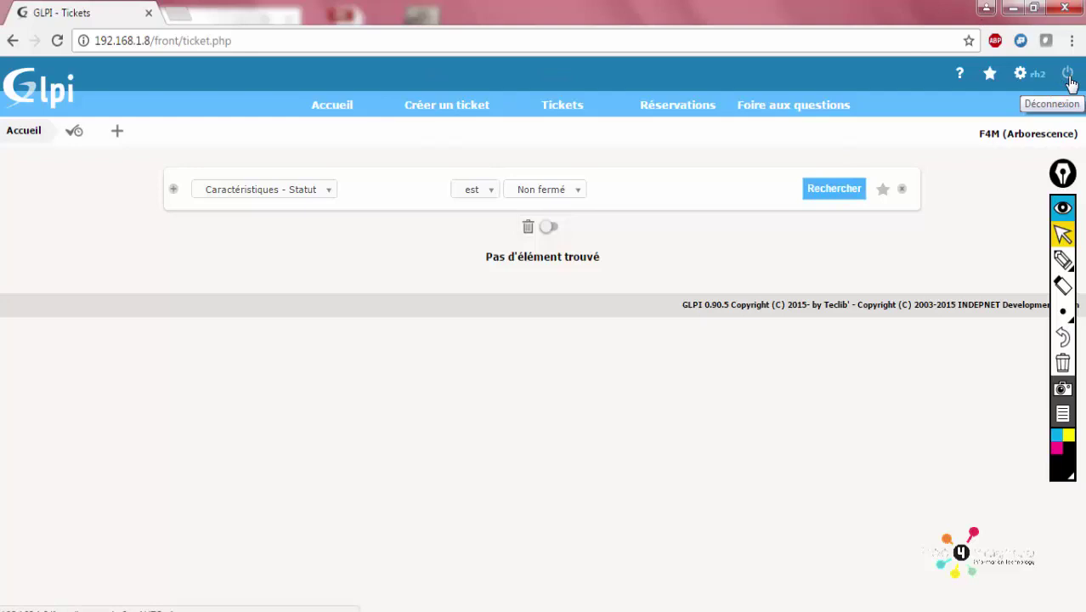
Log out and sign in as the glpi administrator with its password
click(1069, 78)
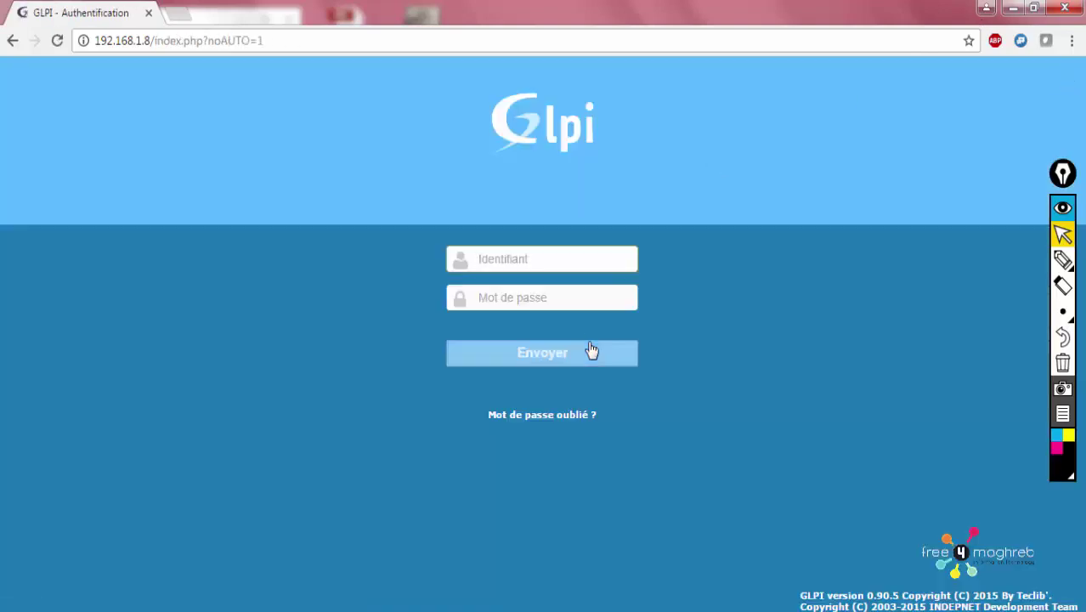
text(glpi)
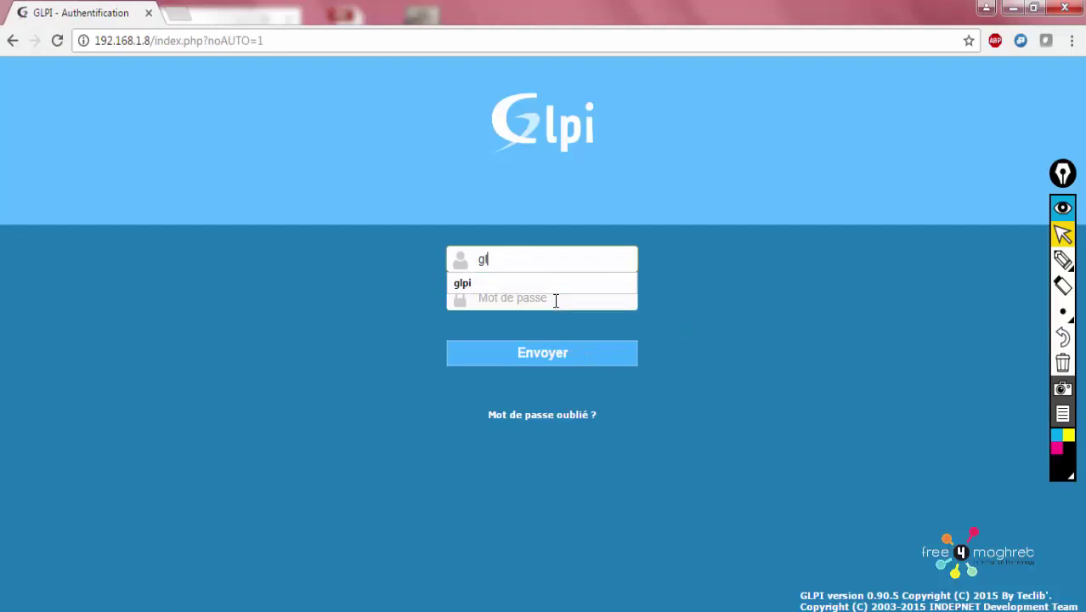
key(Tab)
text(glp)
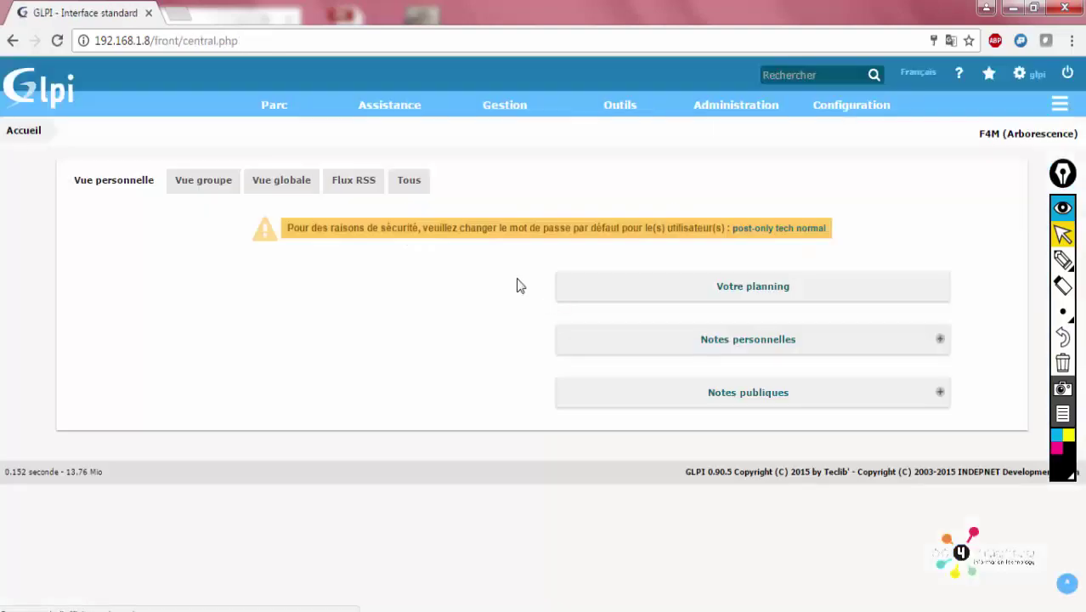
Open ticket 'problème serveur messagerie' from Assistance > Tickets
mouse_move(389, 105)
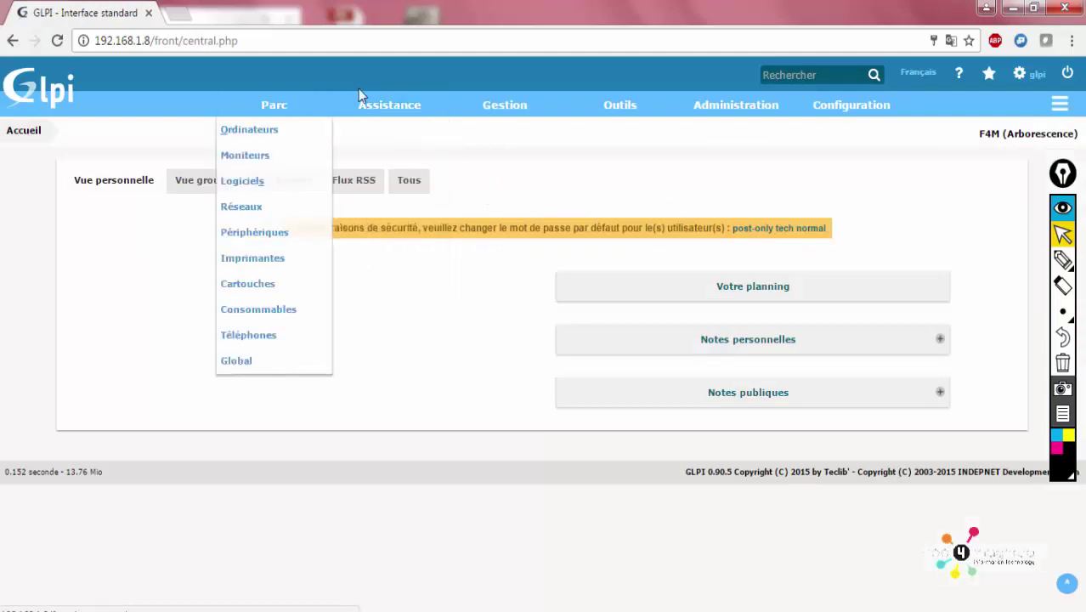
click(374, 138)
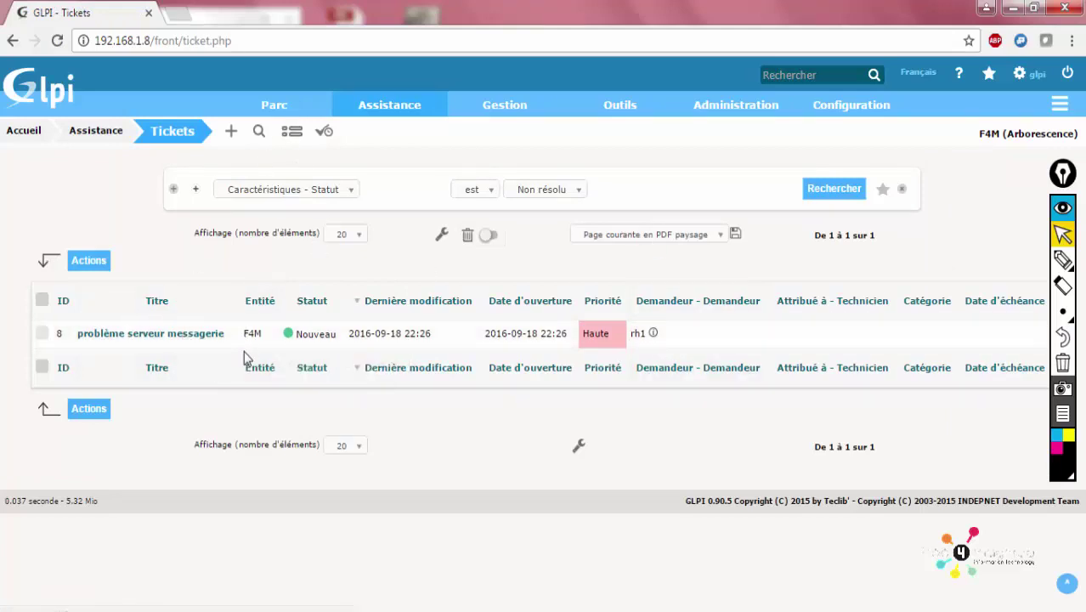
click(197, 335)
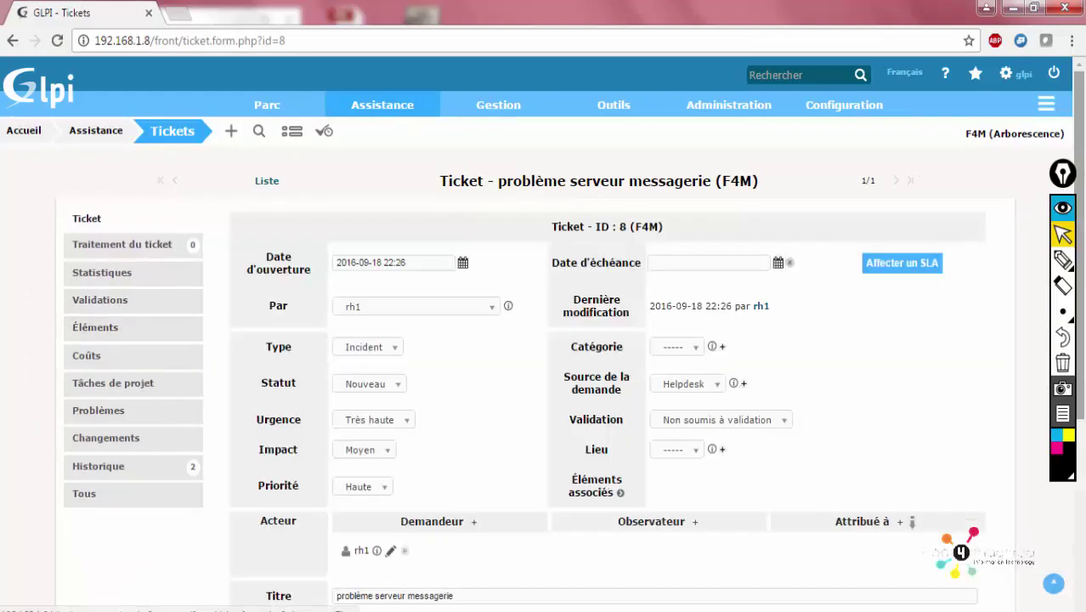
Assign ticket 8 to yourself with M'associer under Attribué à
scroll(1080, 353, down, 2)
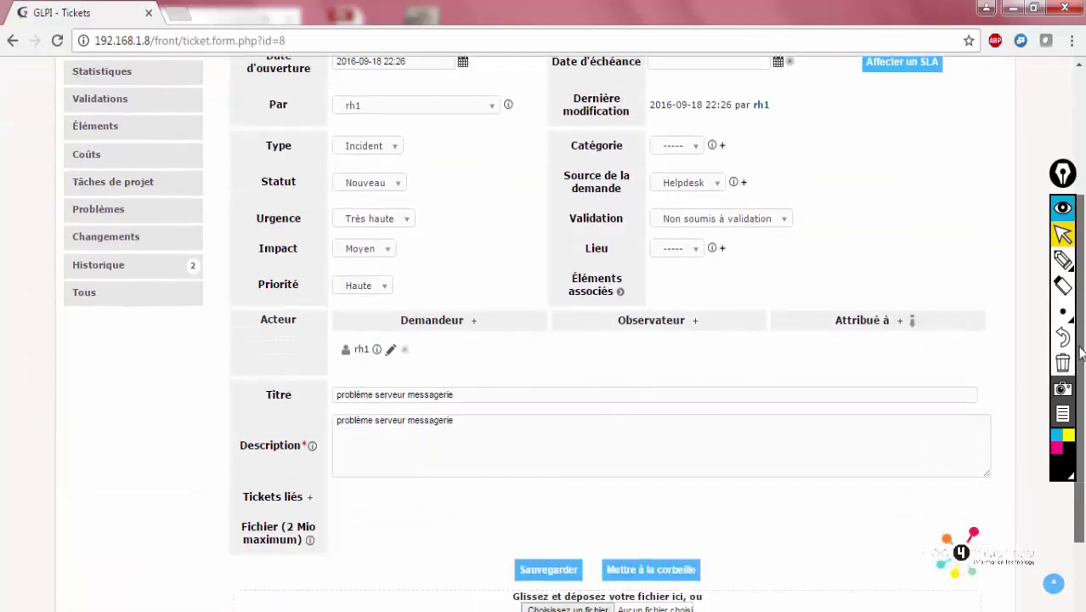
click(905, 322)
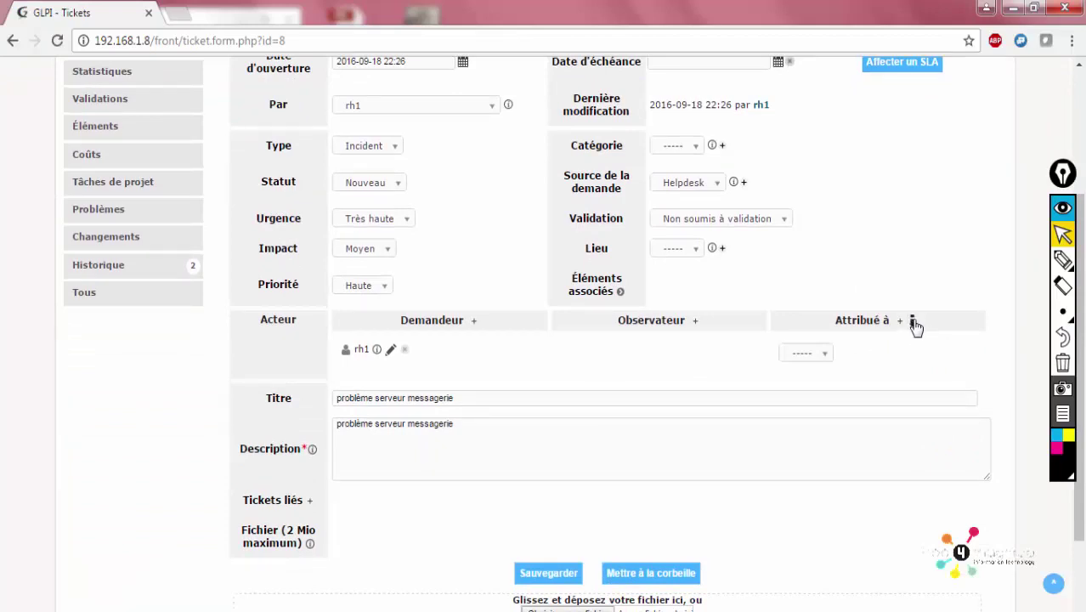
scroll(1053, 115, up, 3)
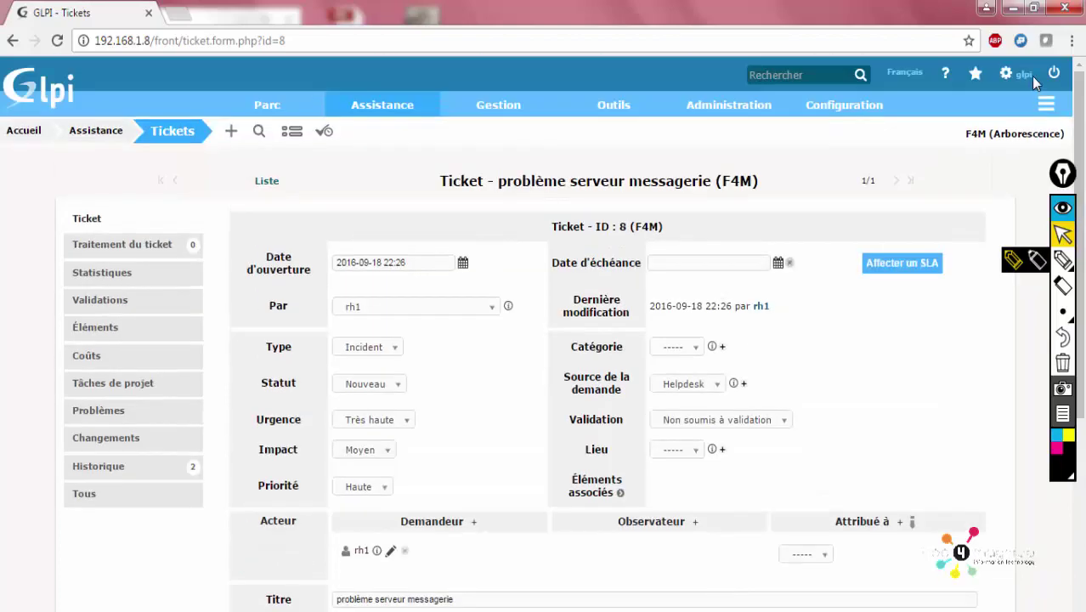
scroll(880, 385, down, 3)
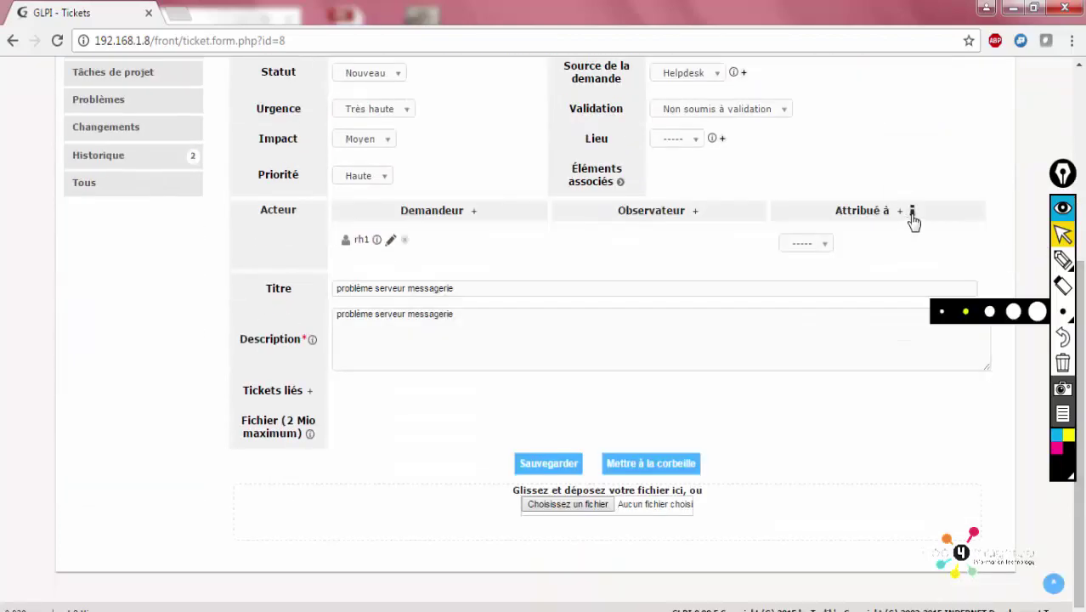
click(912, 213)
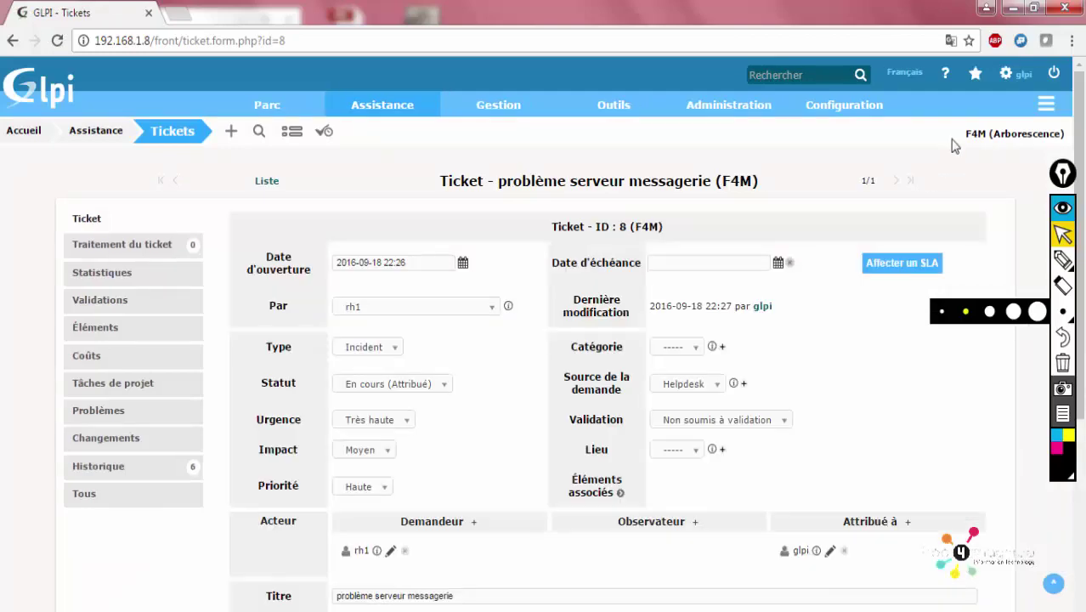
Move aside and close the mail-sending error notice
scroll(873, 432, down, 2)
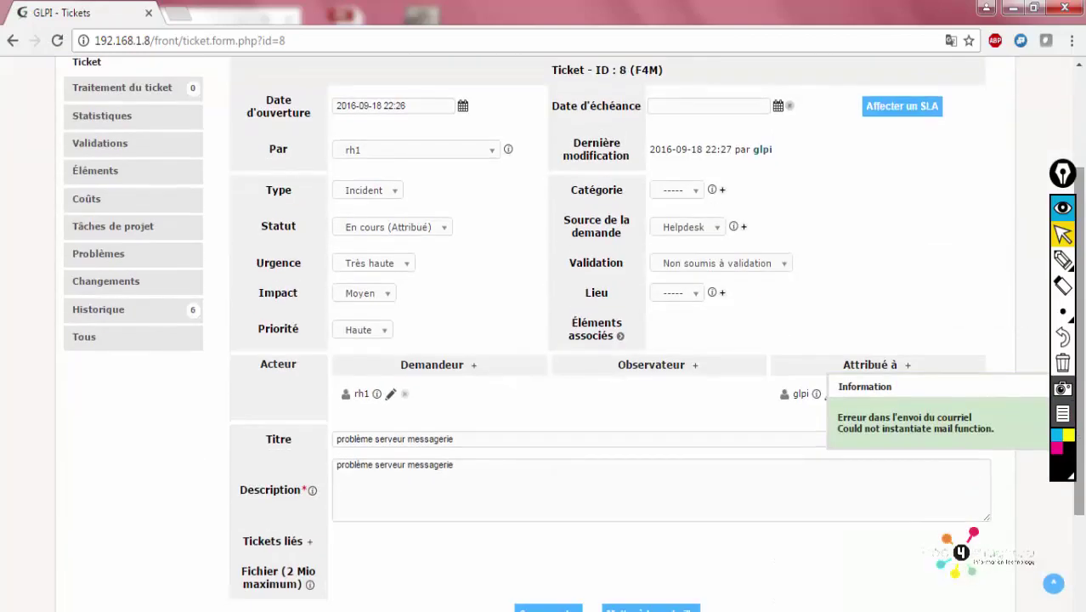
scroll(1001, 439, up, 1)
double_click(941, 448)
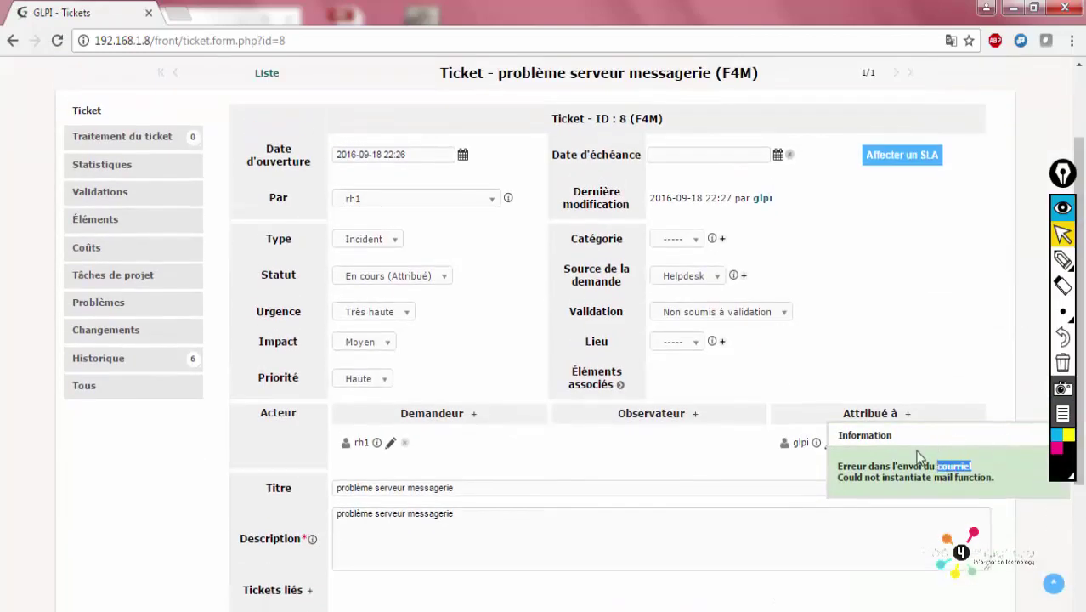
drag(934, 435, 778, 433)
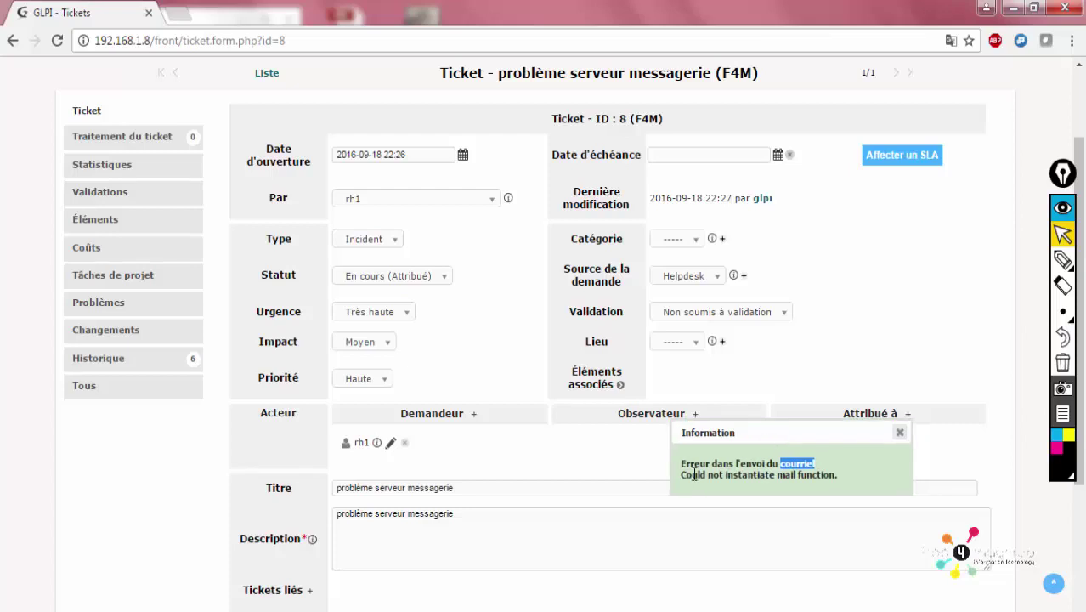
click(899, 433)
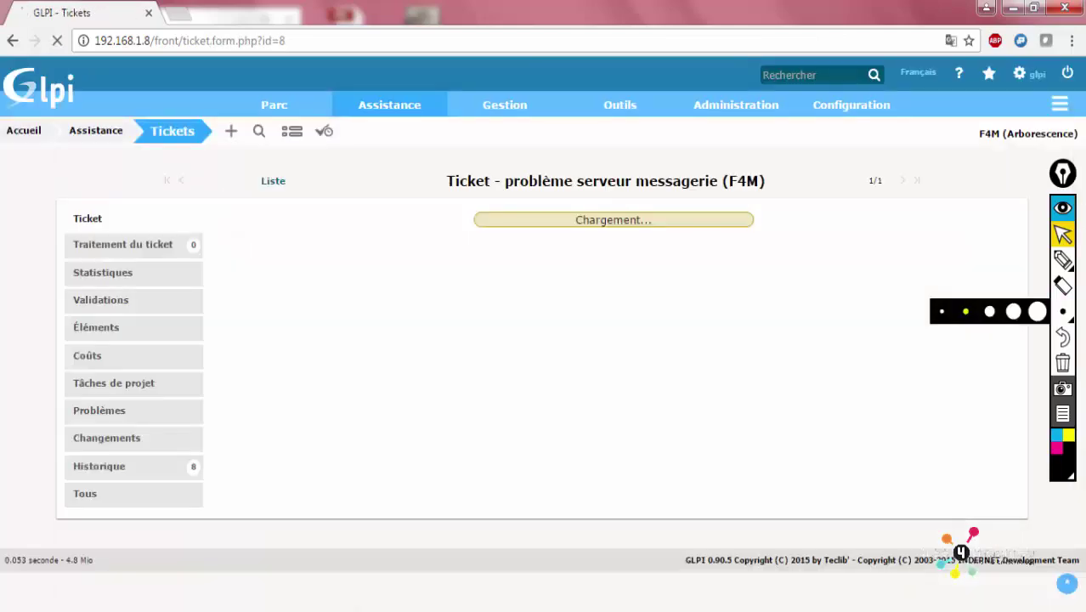
scroll(892, 332, down, 3)
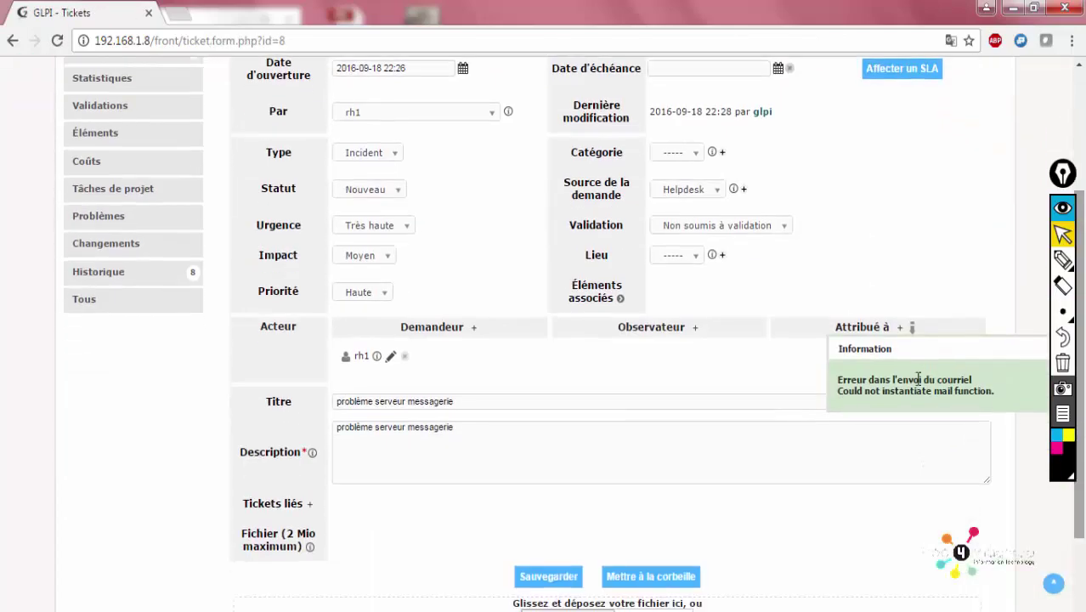
click(899, 328)
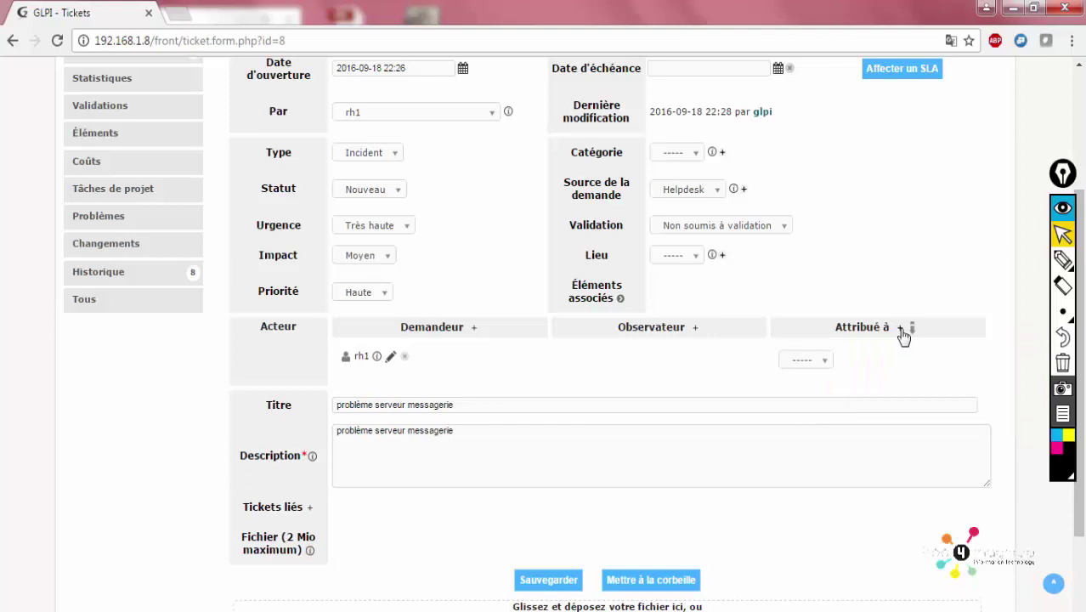
click(830, 361)
click(804, 397)
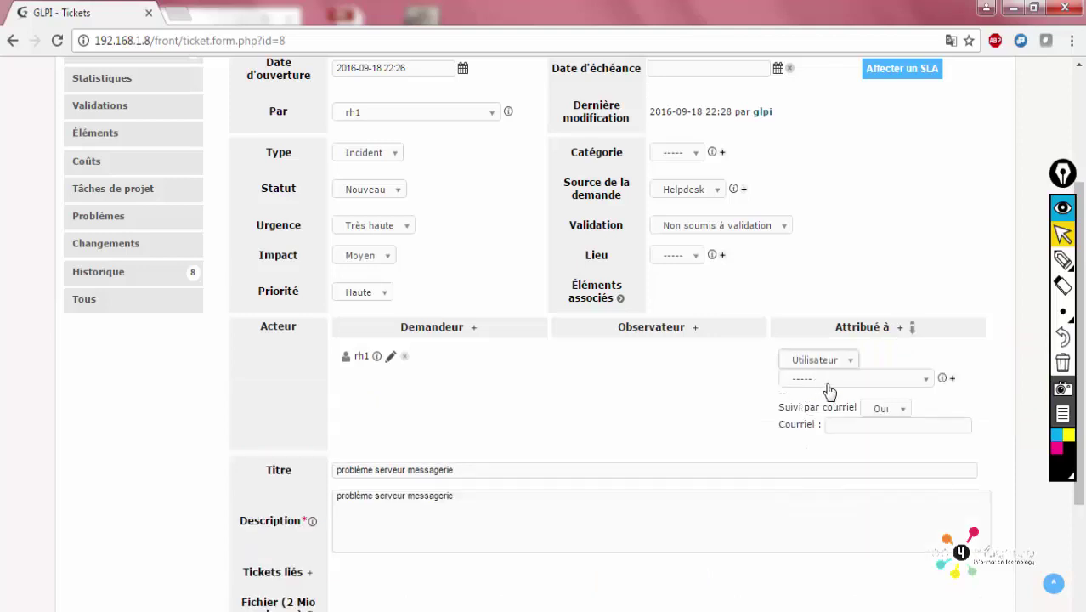
click(826, 379)
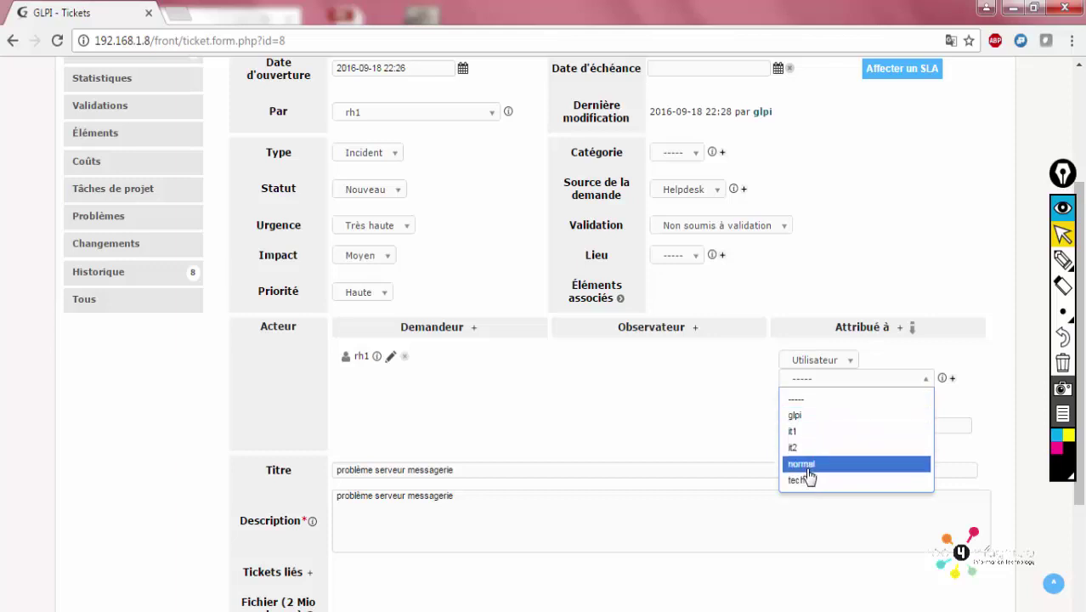
click(807, 465)
click(834, 377)
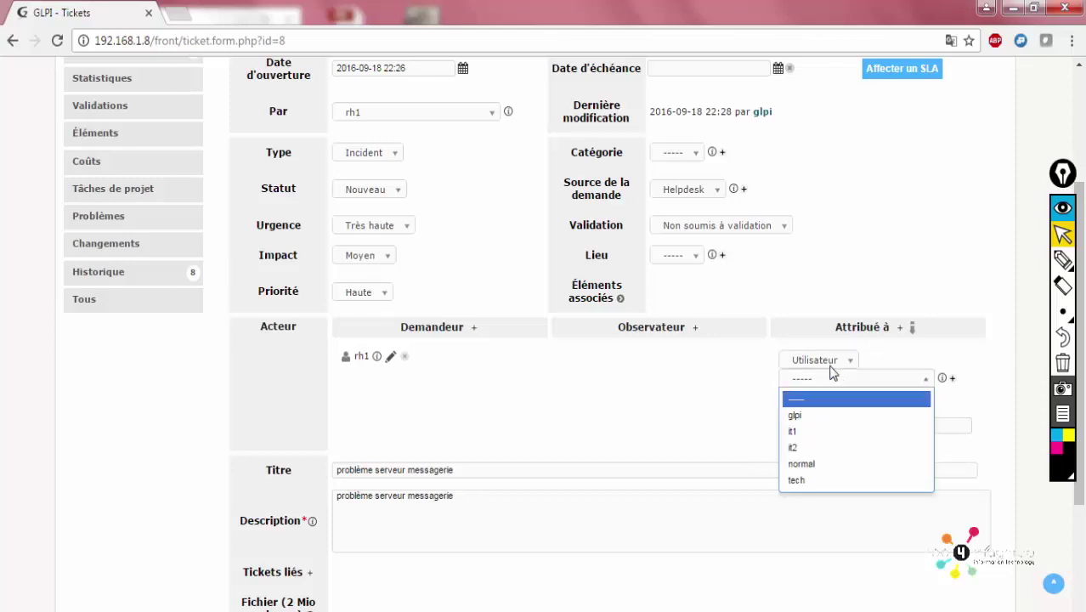
click(829, 362)
click(825, 401)
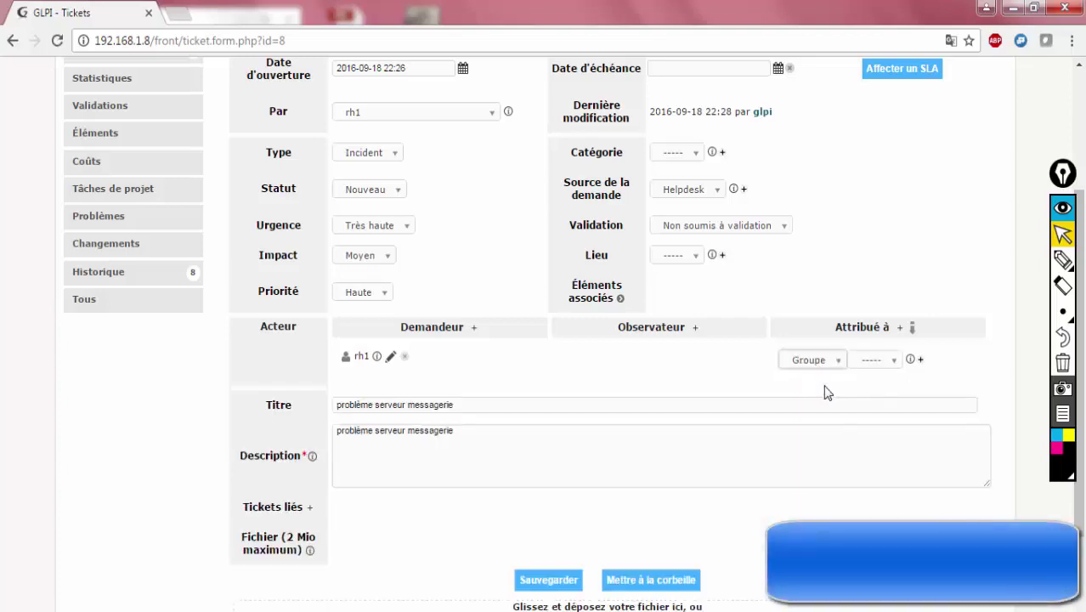
click(869, 367)
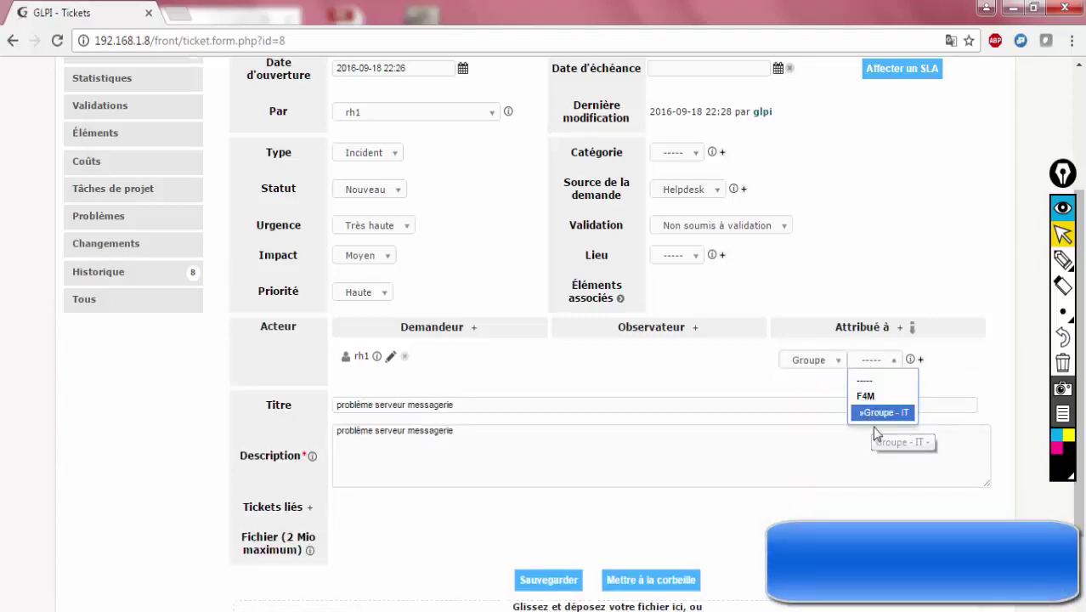
click(952, 409)
scroll(1018, 317, up, 3)
mouse_move(877, 91)
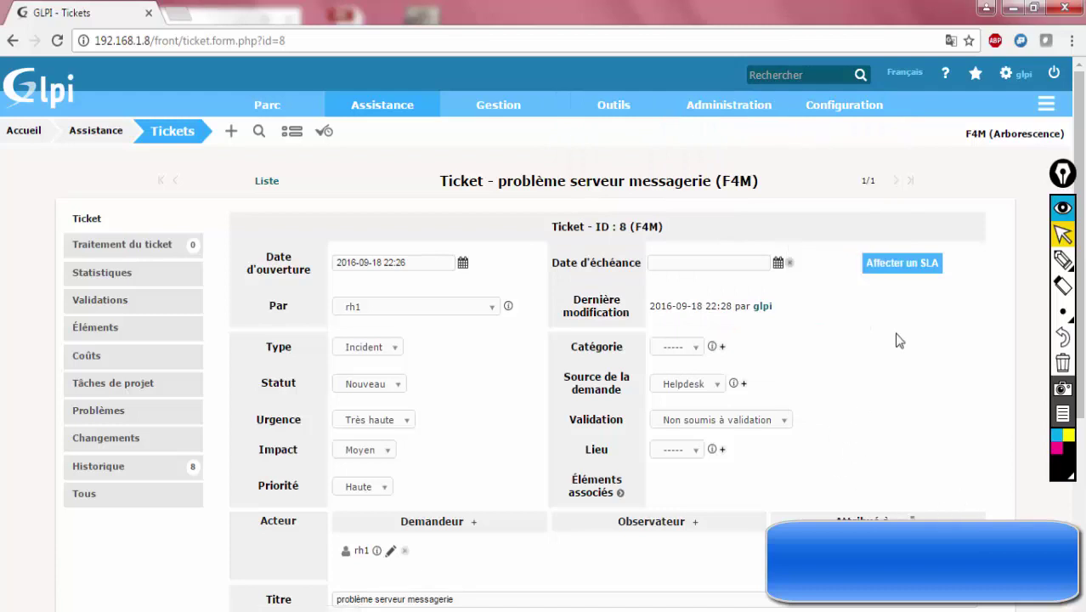
scroll(899, 339, down, 3)
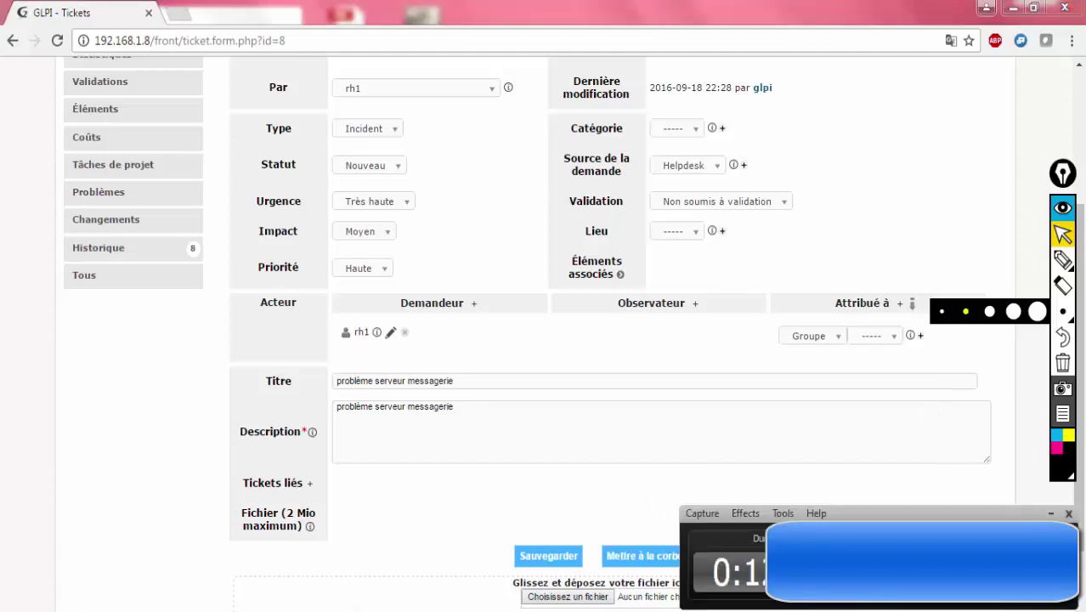
scroll(1082, 293, up, 1)
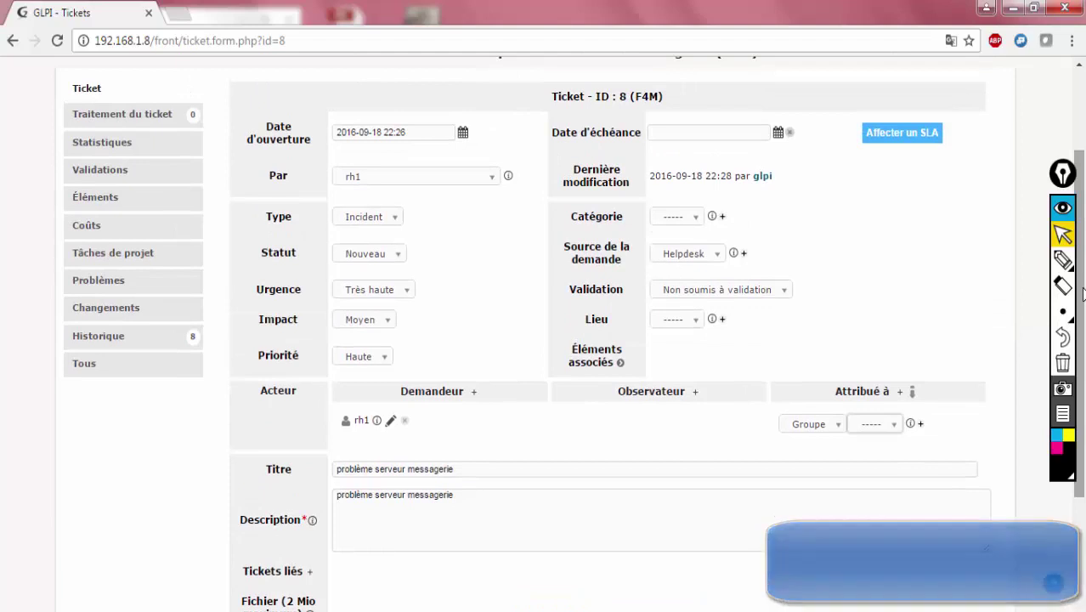
scroll(1000, 90, up, 1)
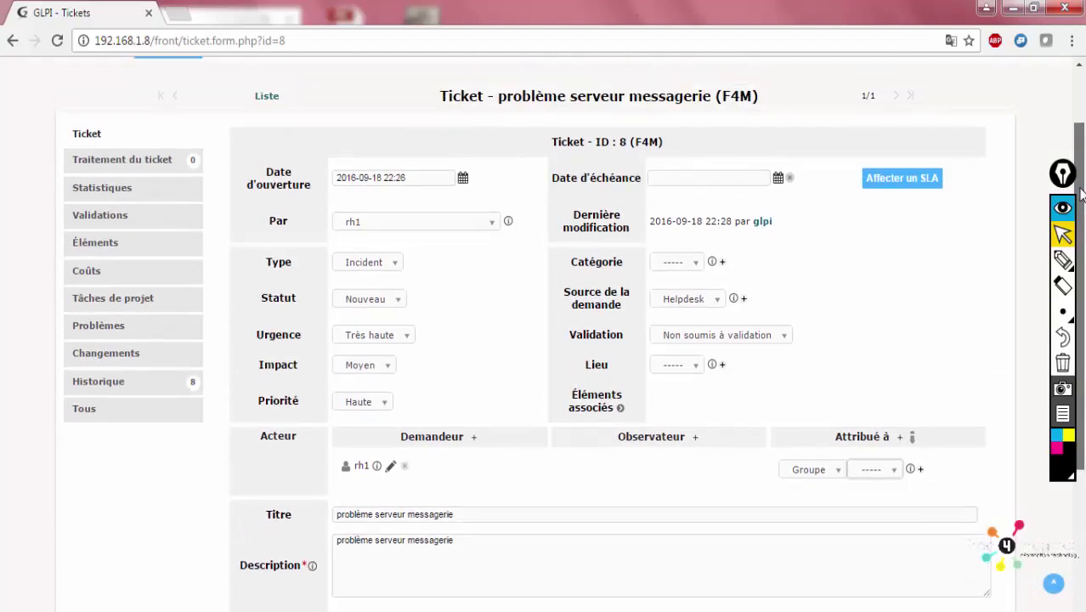
scroll(1000, 90, up, 1)
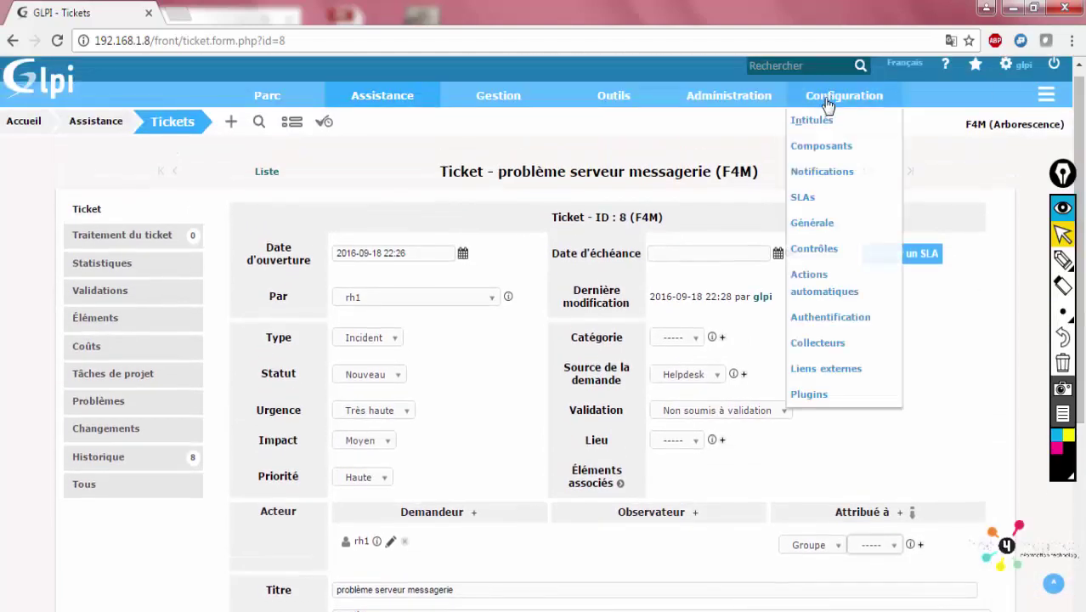
Open Administration > Utilisateurs to list the 11 user accounts
mouse_move(729, 96)
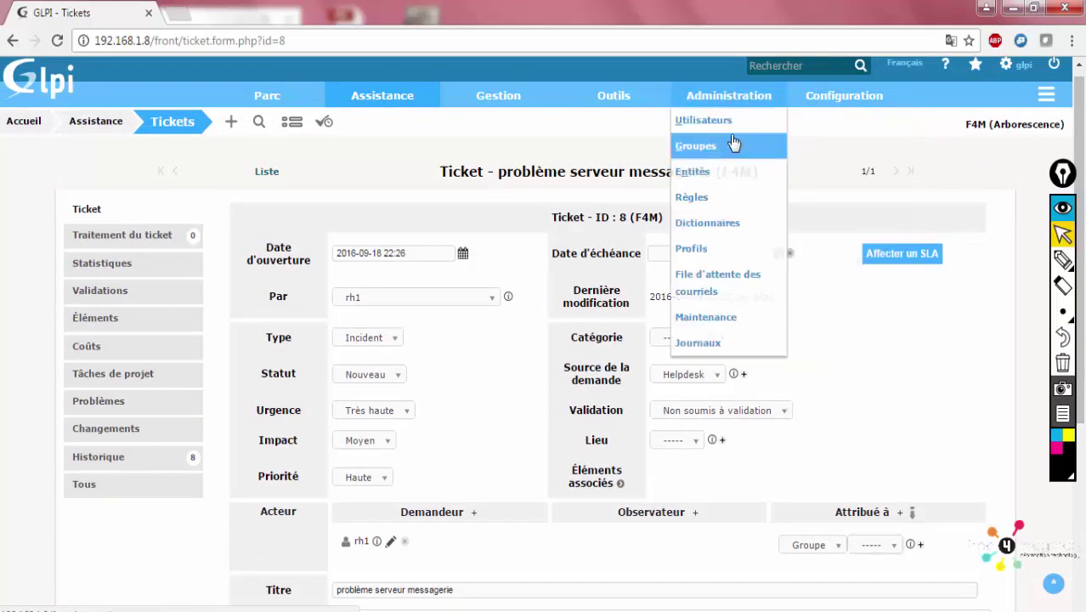
click(722, 121)
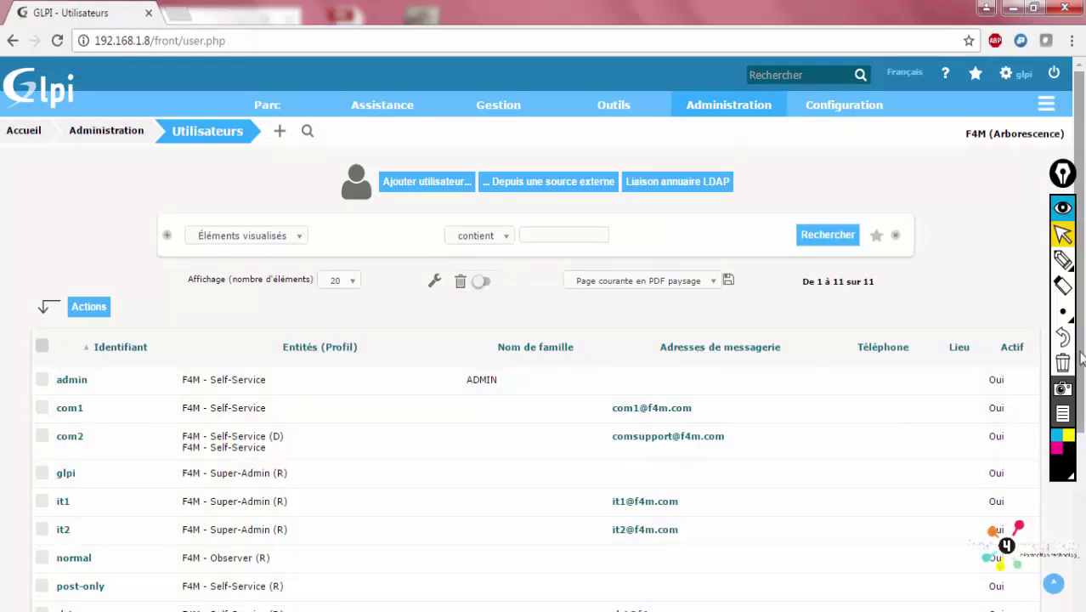
click(1077, 457)
drag(1072, 458, 1083, 309)
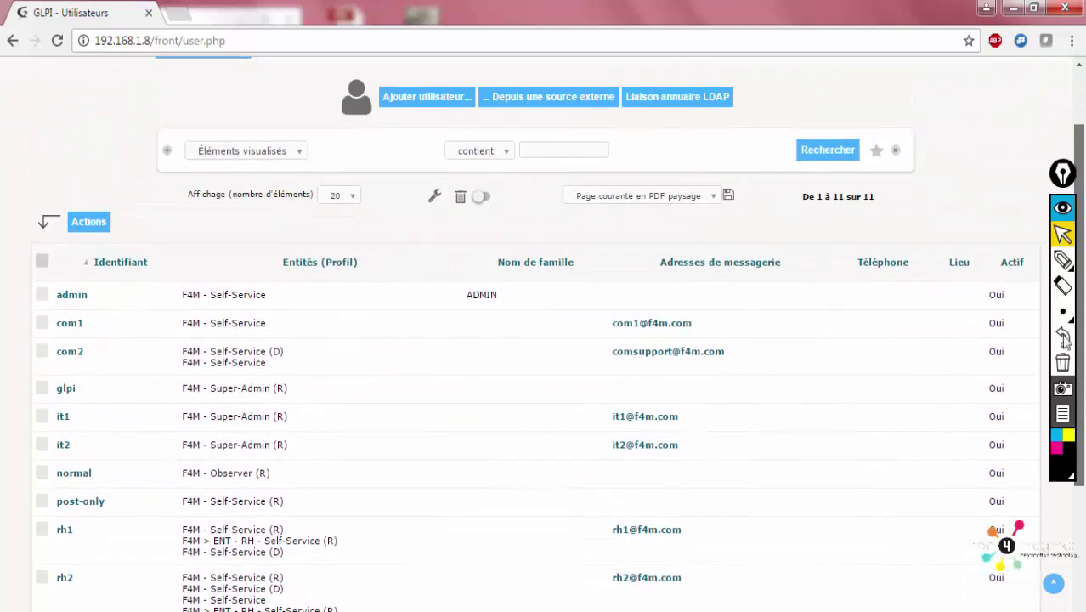
Search the LDAP directory for new users to import into entity F4M
click(664, 105)
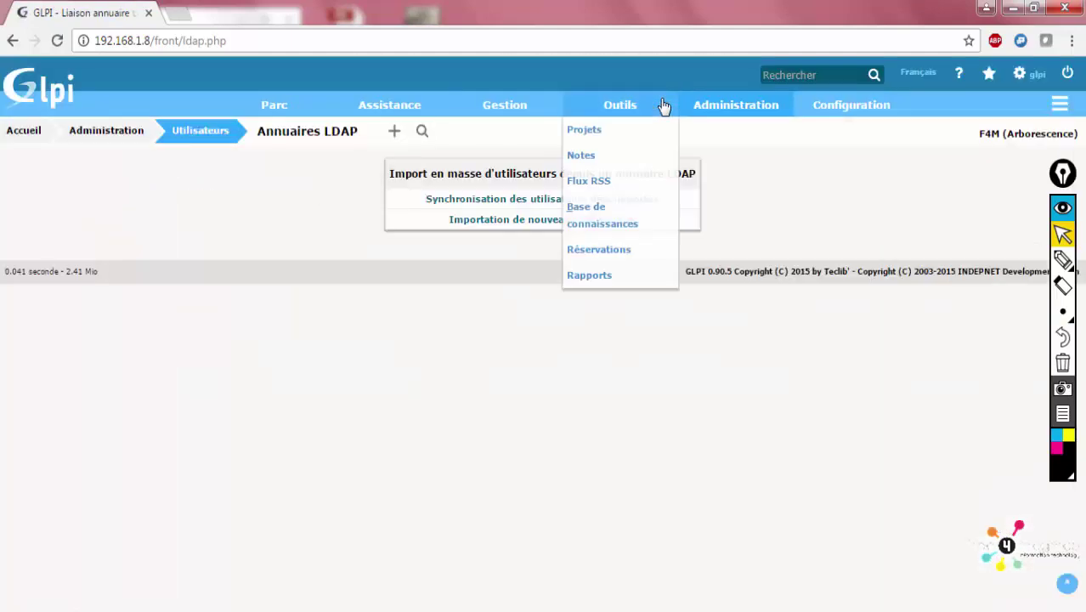
click(486, 223)
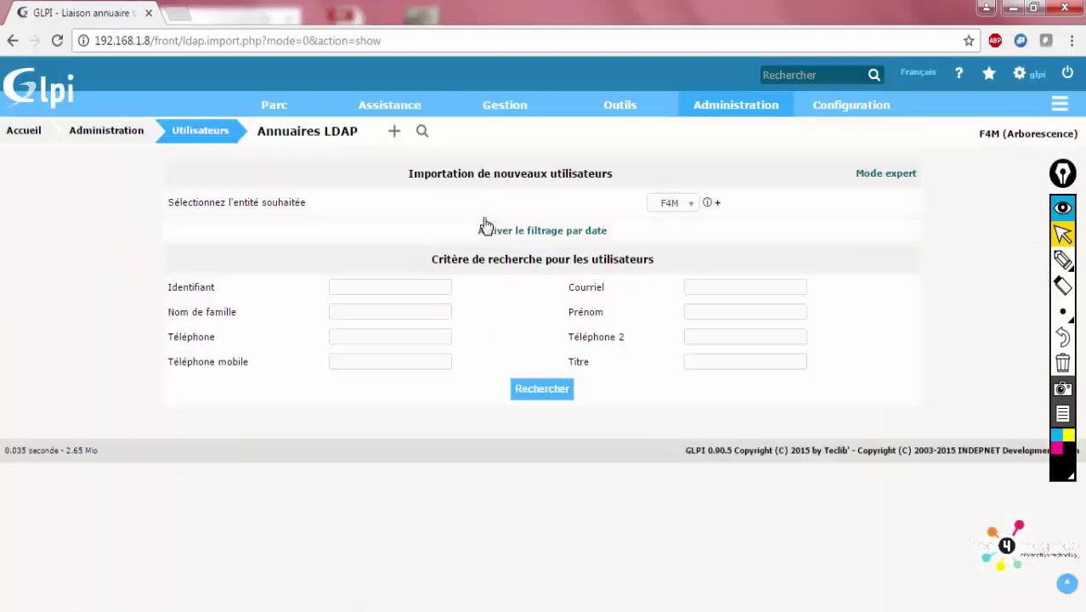
click(669, 205)
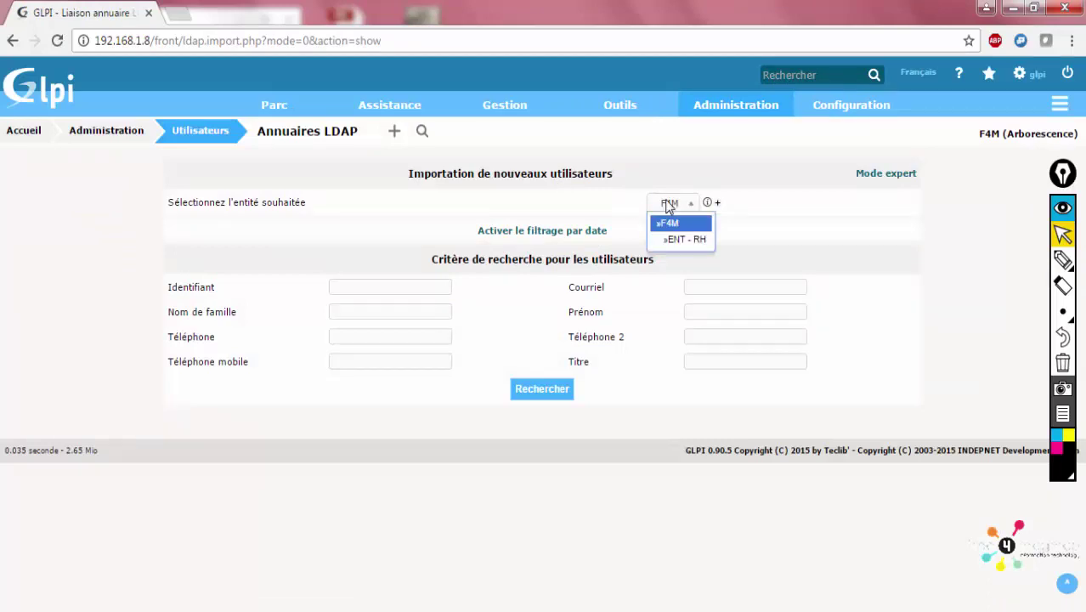
click(666, 212)
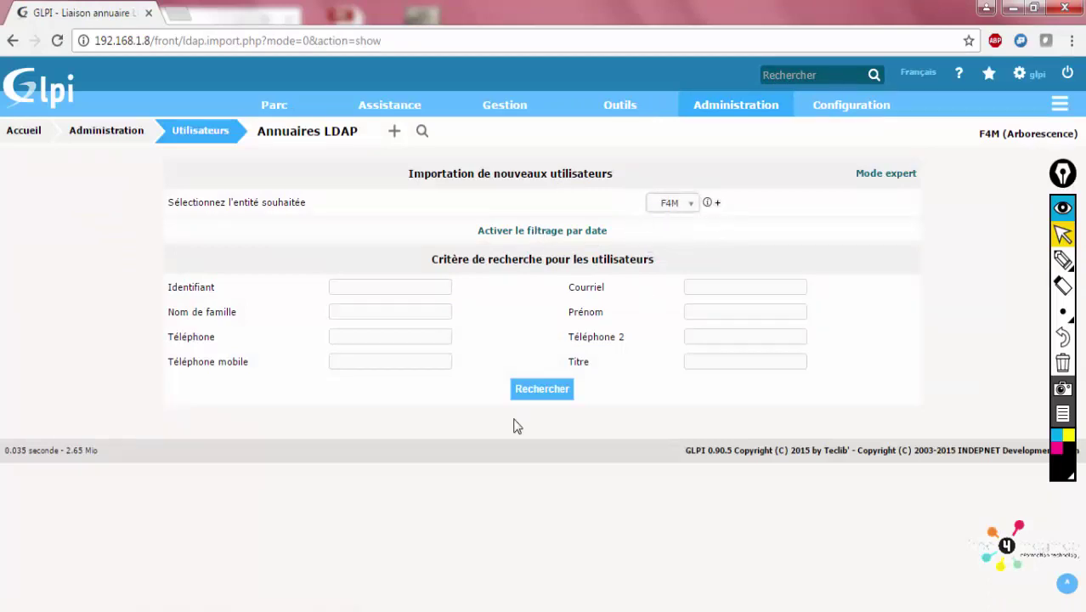
click(538, 390)
scroll(386, 446, down, 2)
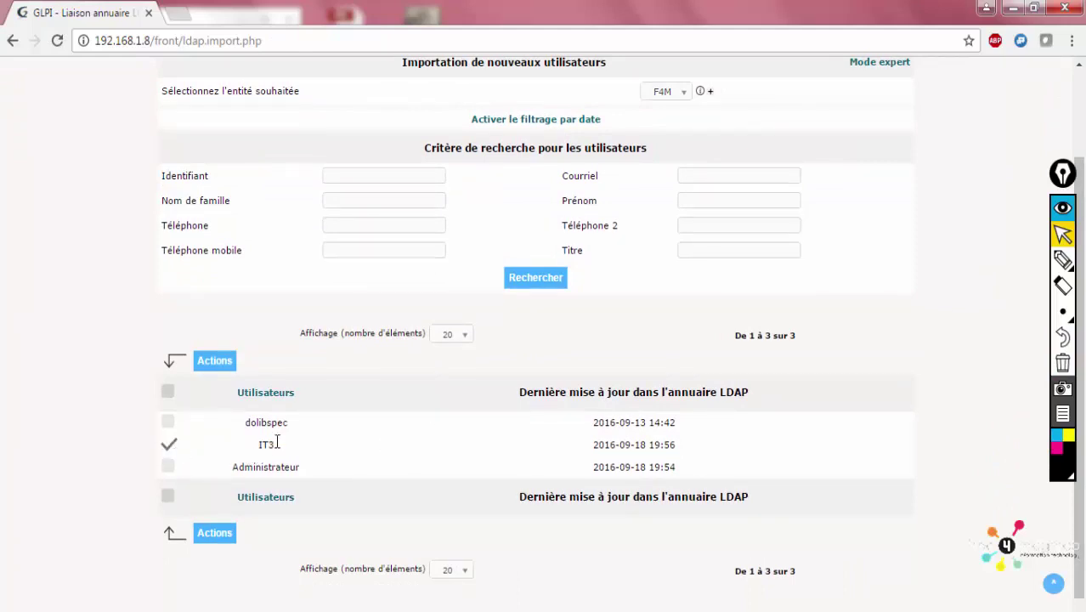
Import the ticked LDAP user IT3 with the Importer bulk action
click(219, 534)
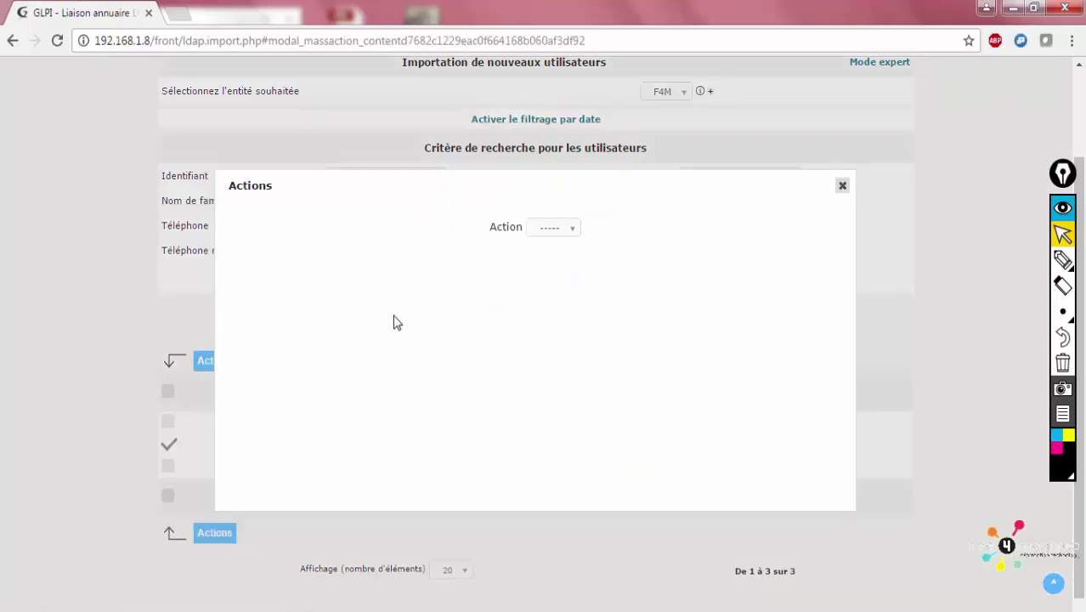
click(548, 229)
click(550, 264)
click(550, 264)
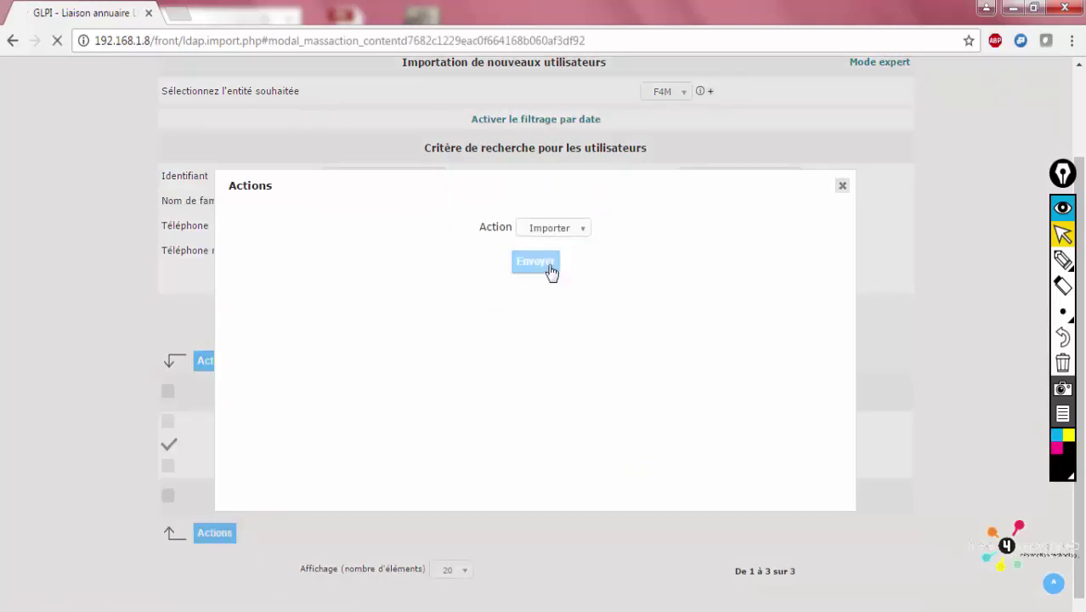
scroll(1076, 406, down, 2)
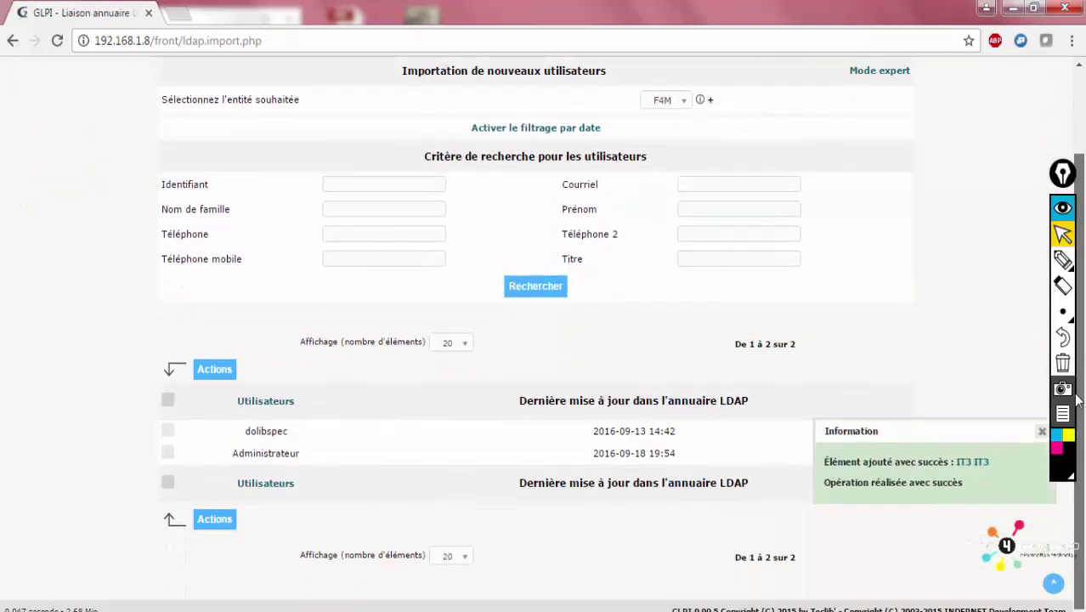
scroll(807, 165, up, 3)
Permanently delete IT3's Self-Service authorization on F4M
mouse_move(728, 105)
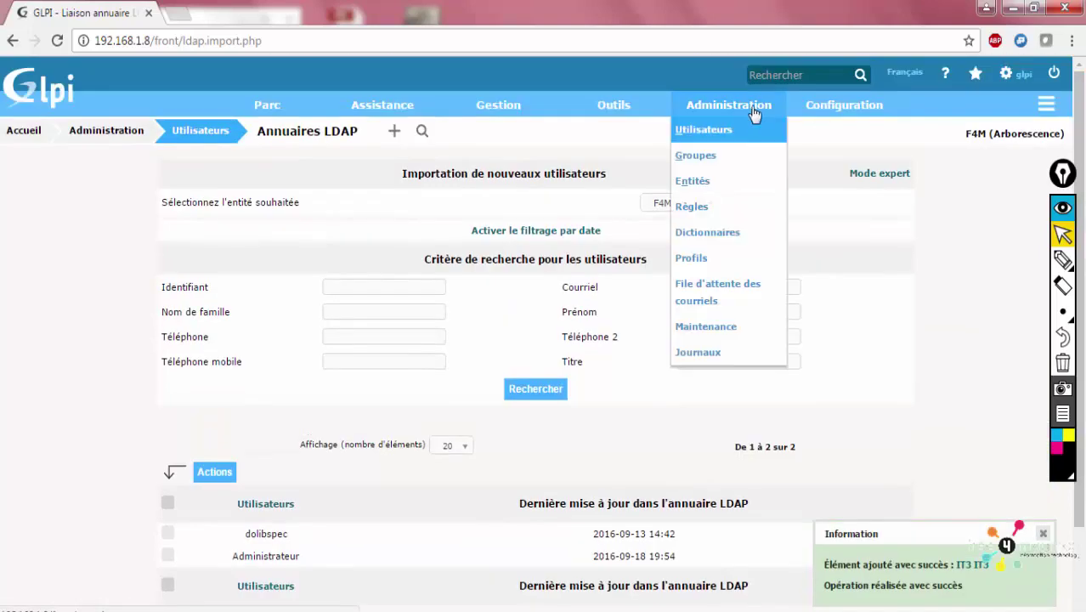
click(727, 130)
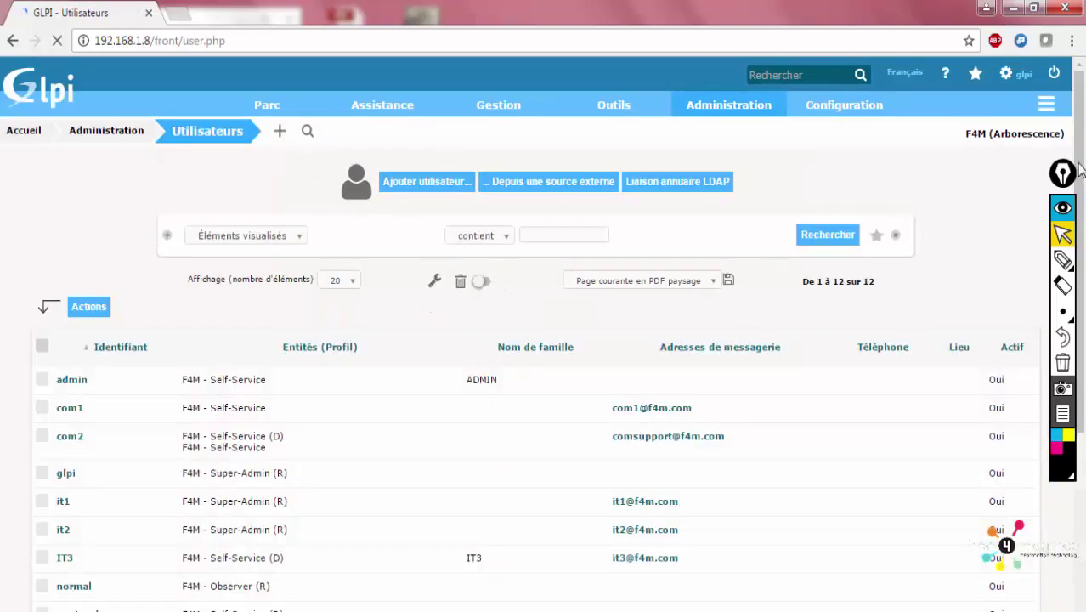
click(66, 558)
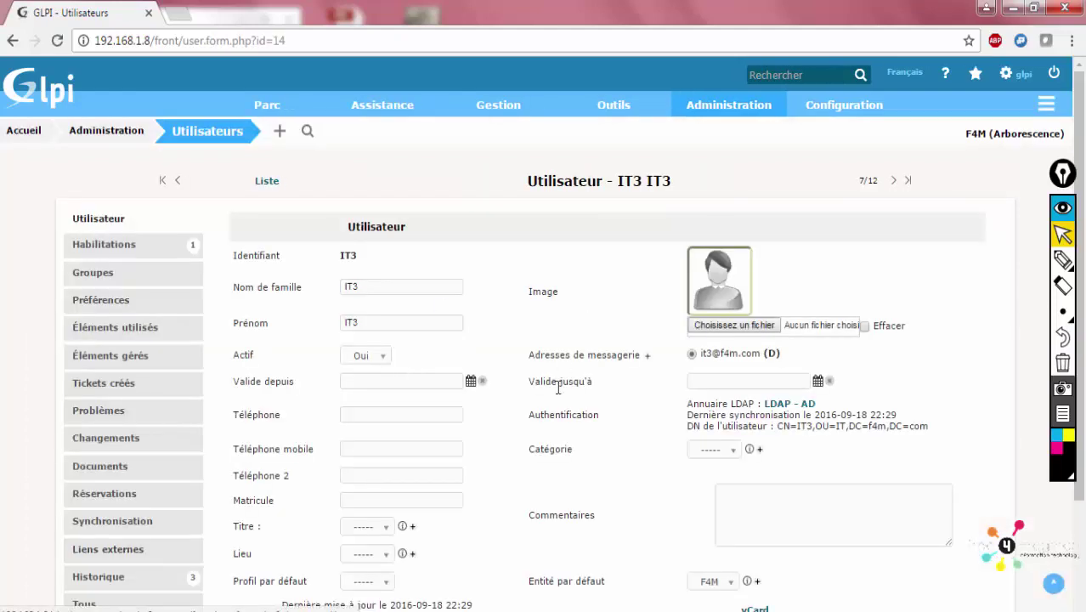
click(157, 251)
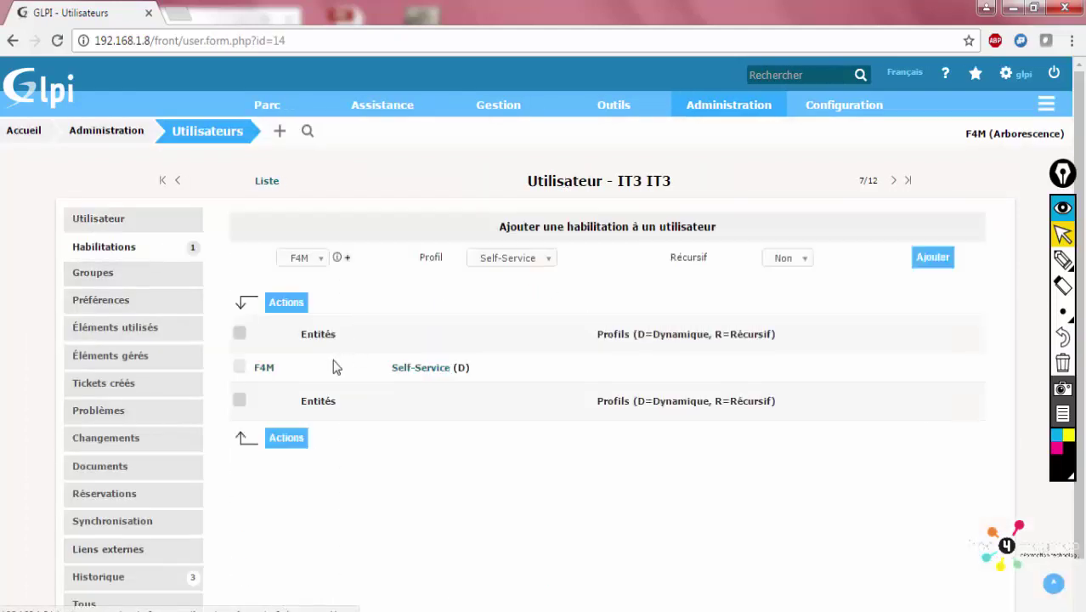
click(241, 369)
click(285, 304)
click(553, 227)
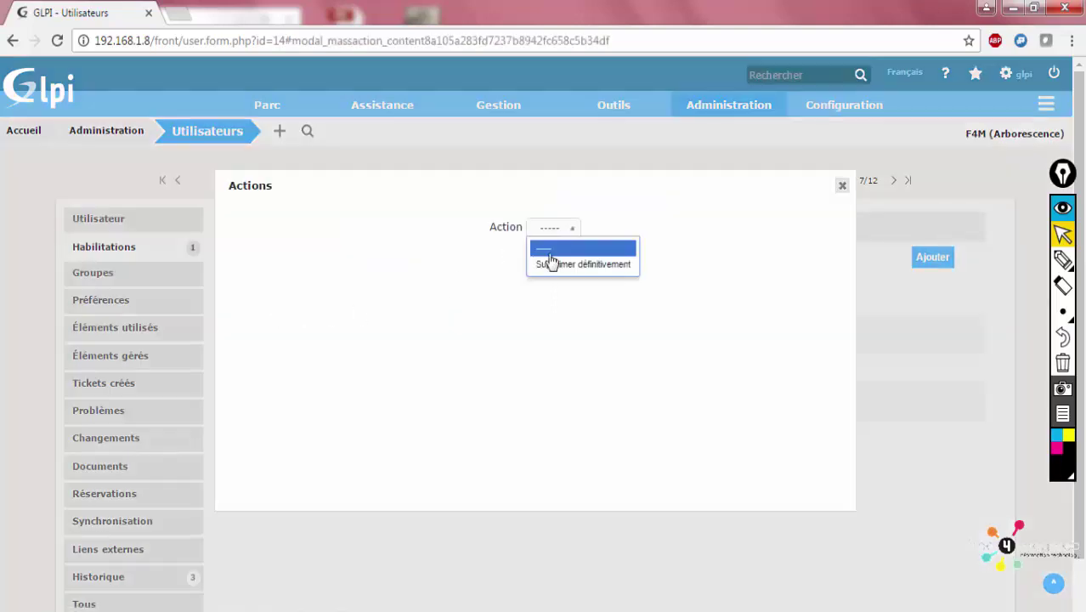
click(552, 261)
click(548, 268)
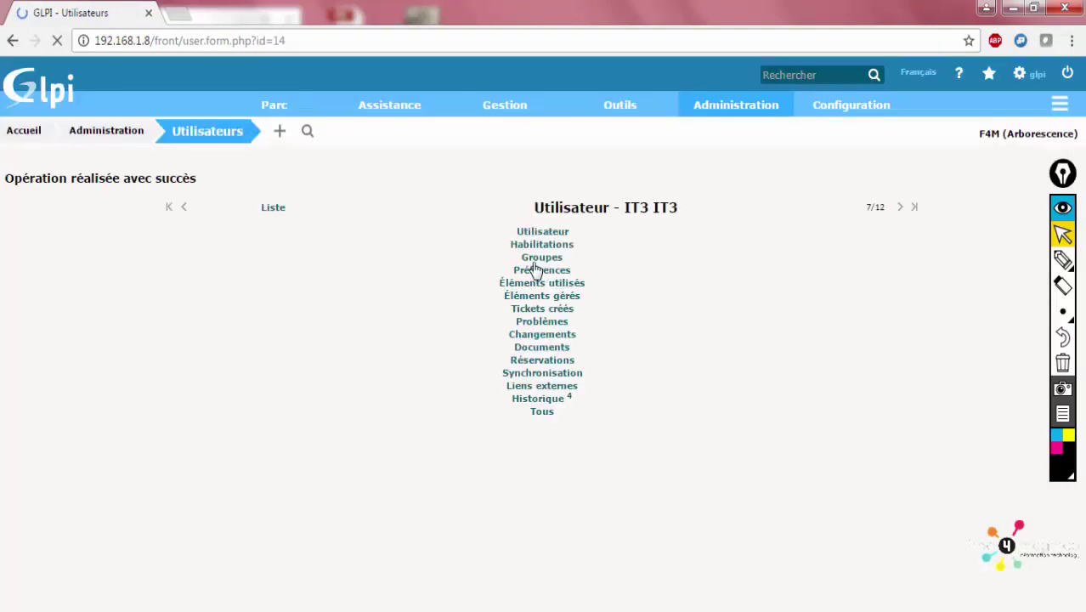
Grant IT3 the Super-Admin profile on entity F4M
click(519, 258)
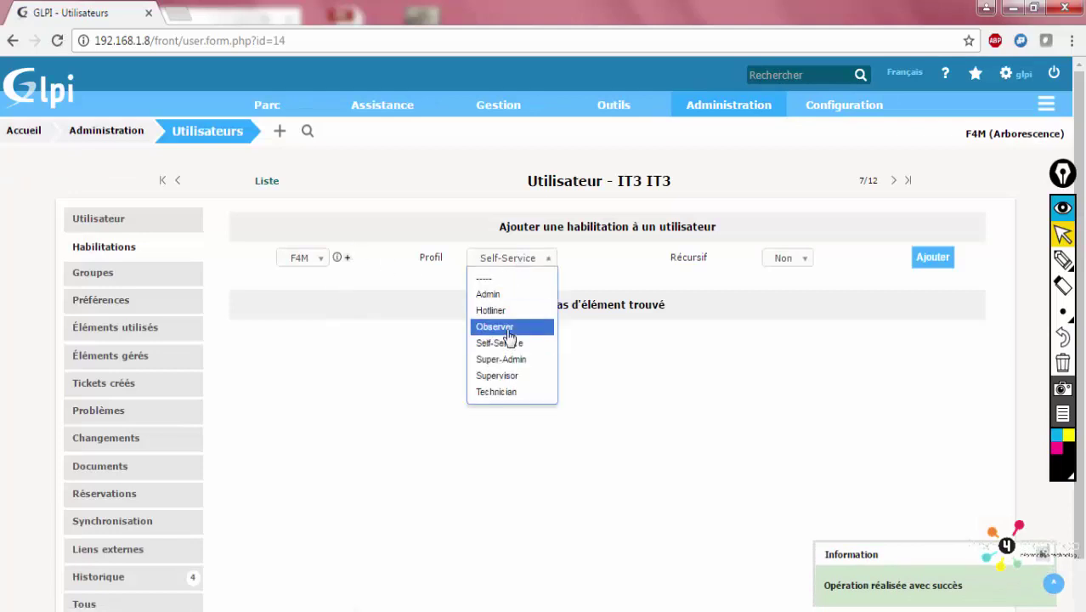
click(499, 359)
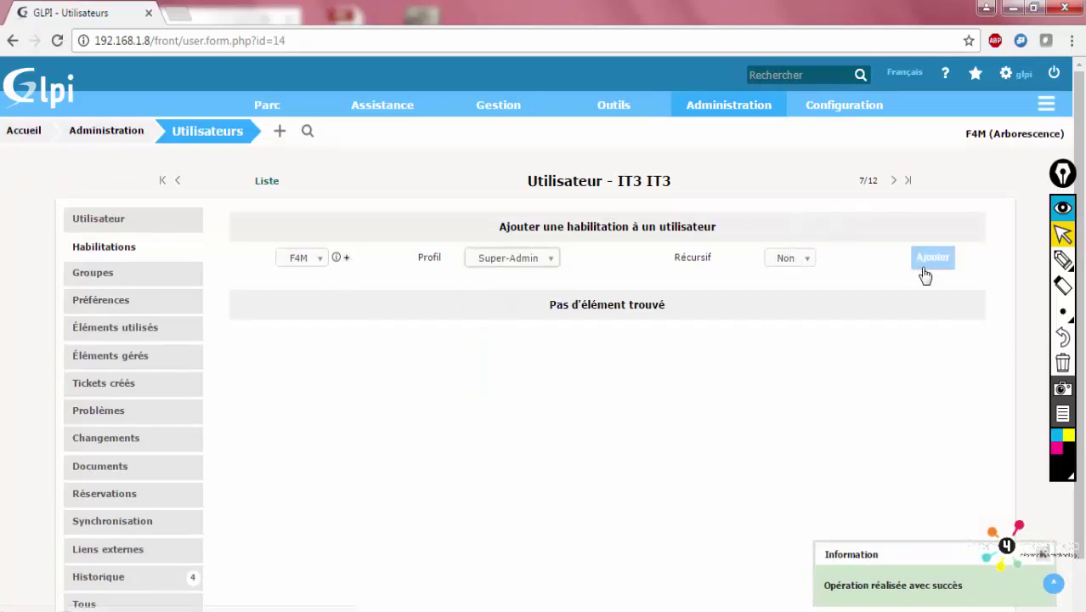
click(923, 273)
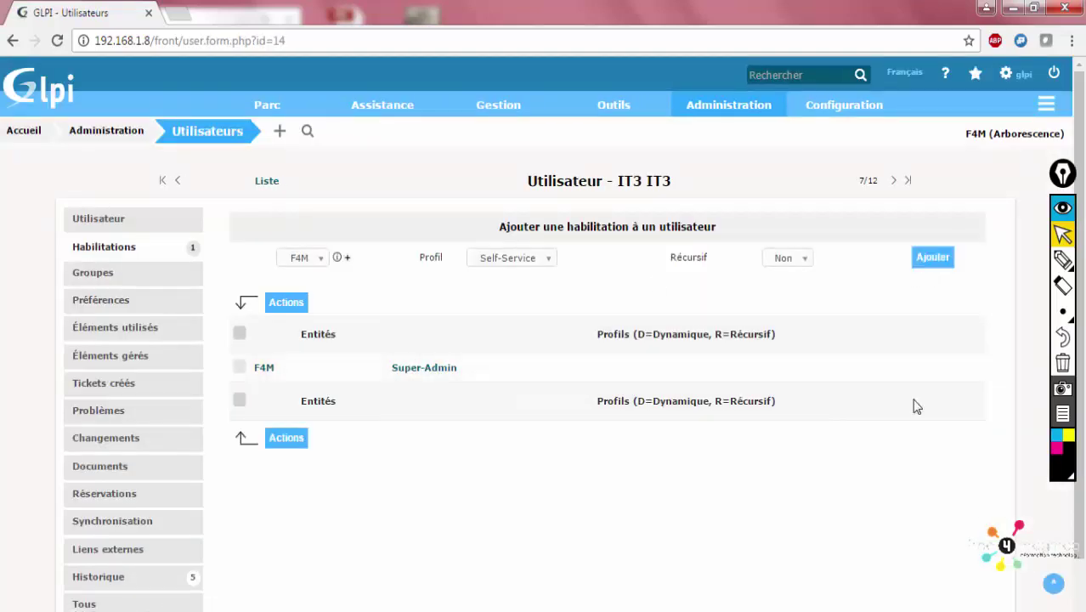
Open ticket 8 'problème serveur messagerie' and start assigning a user, then close the list without assigning
mouse_move(573, 123)
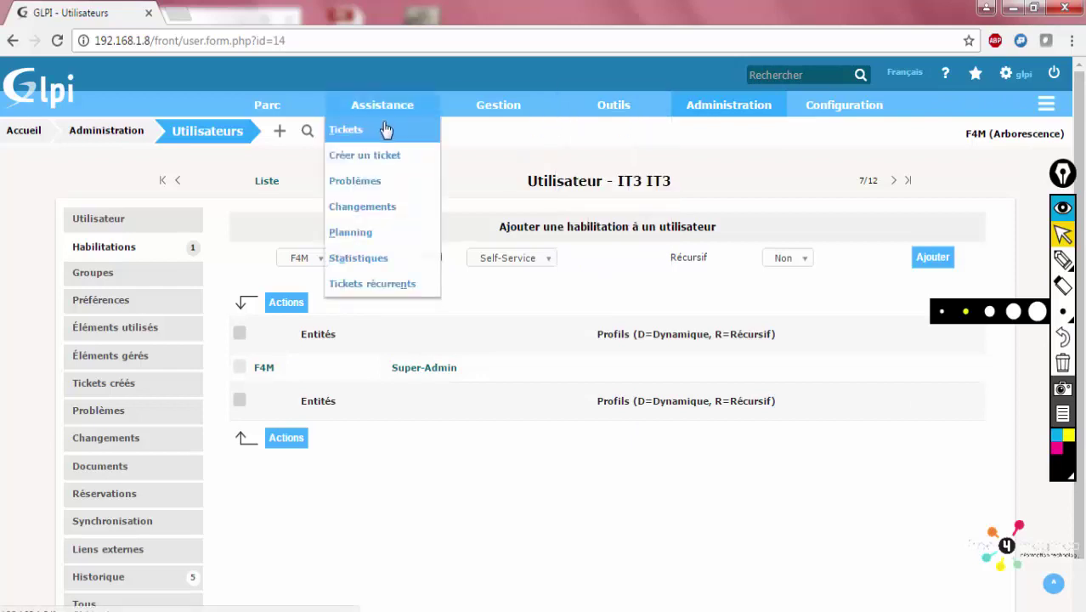
click(377, 138)
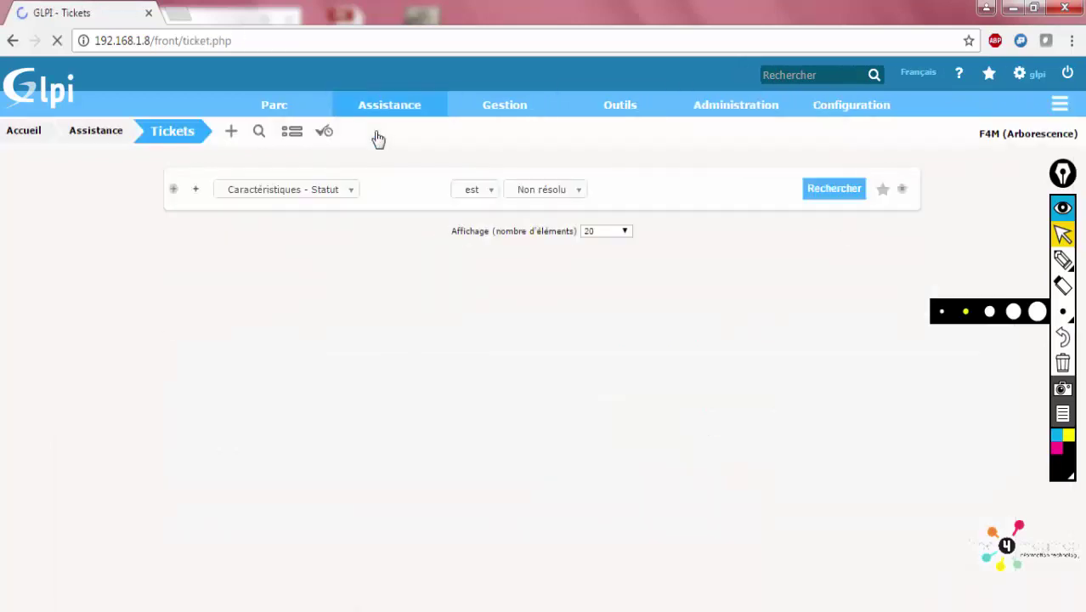
click(136, 336)
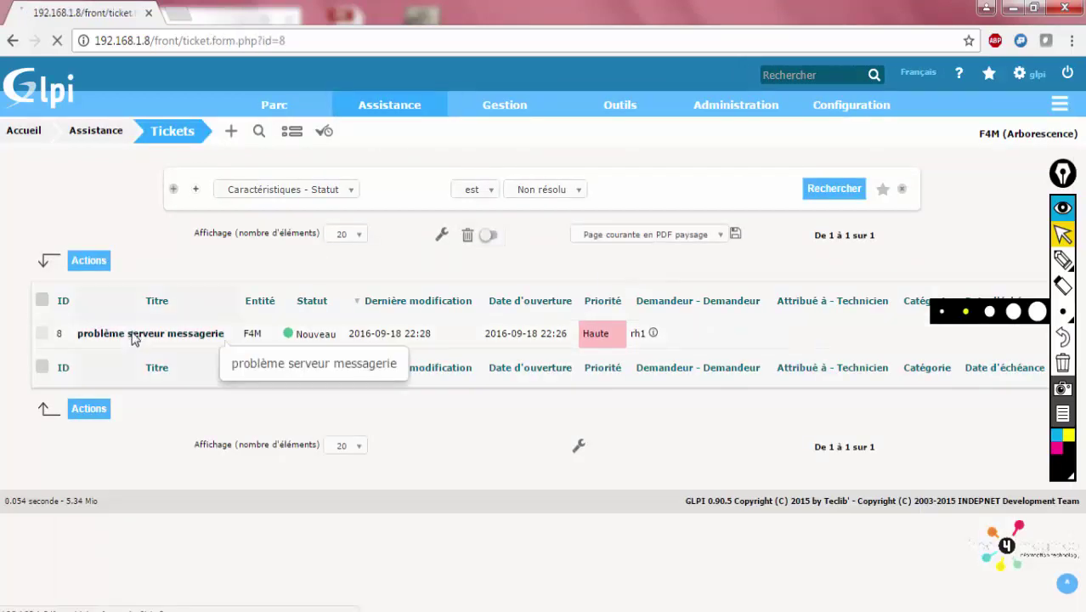
scroll(899, 295, down, 3)
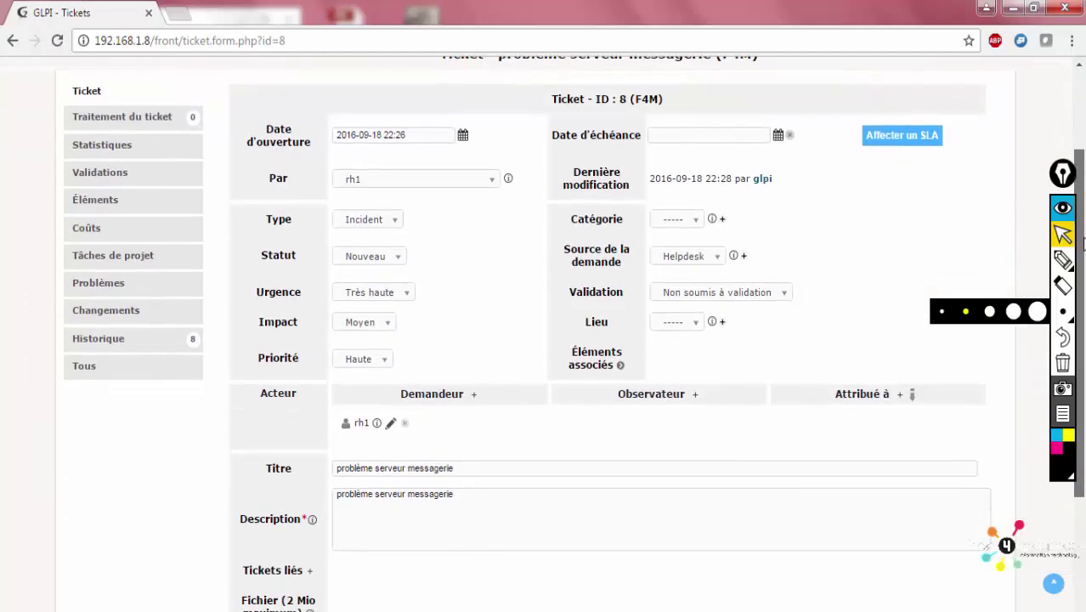
click(898, 379)
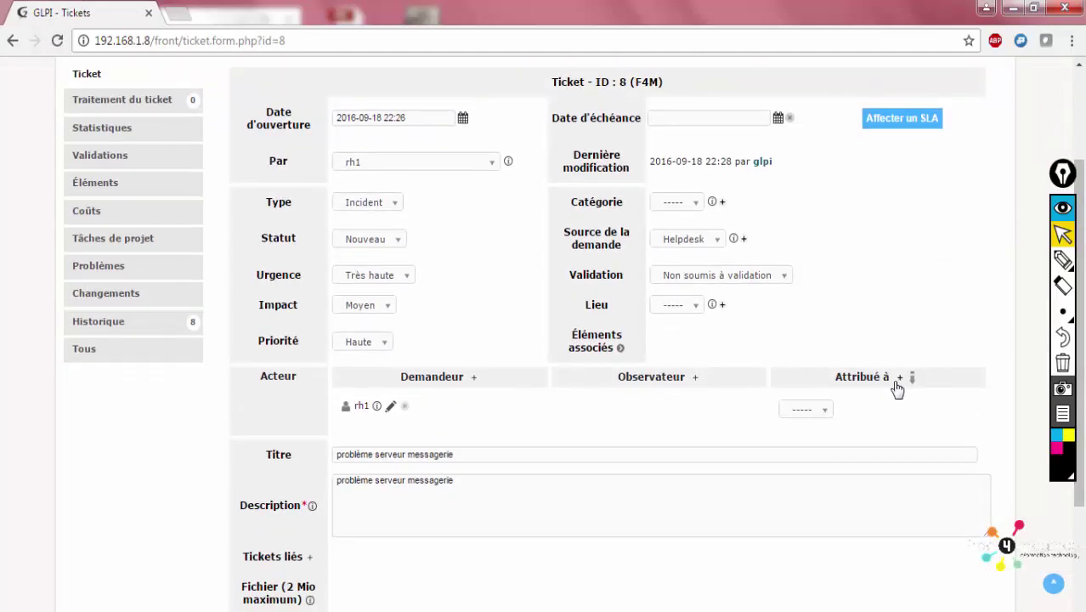
click(818, 412)
click(811, 444)
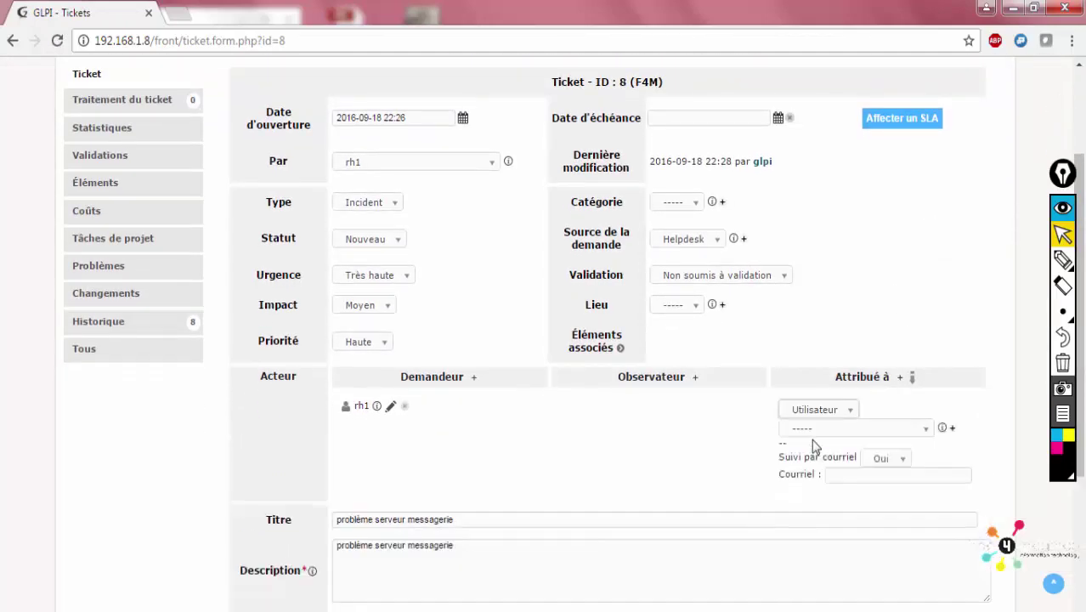
click(833, 429)
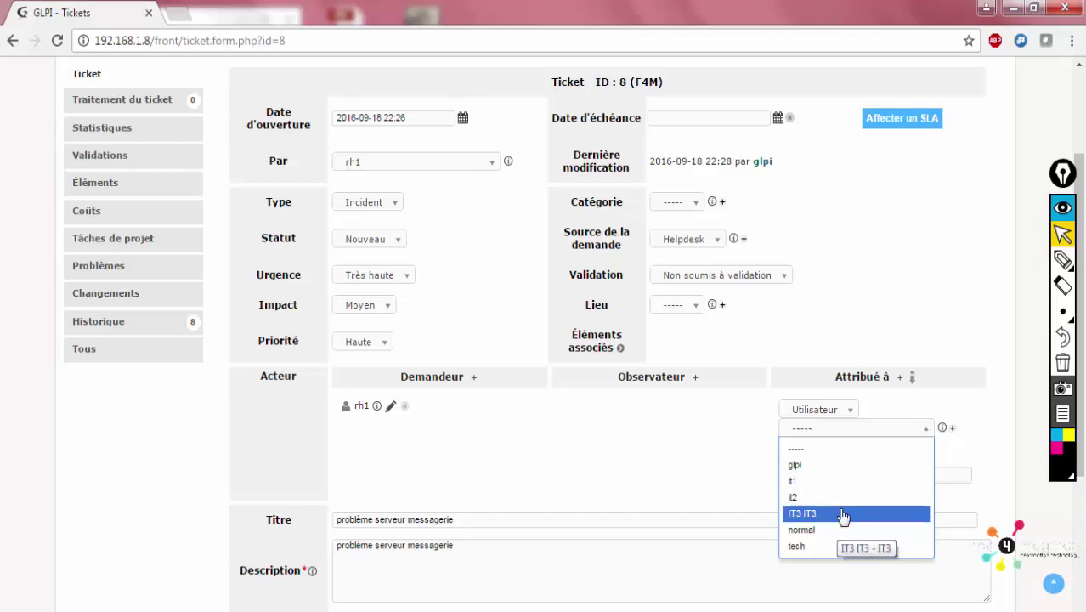
click(959, 467)
Go to Administration > Utilisateurs to list the user accounts
scroll(959, 467, up, 2)
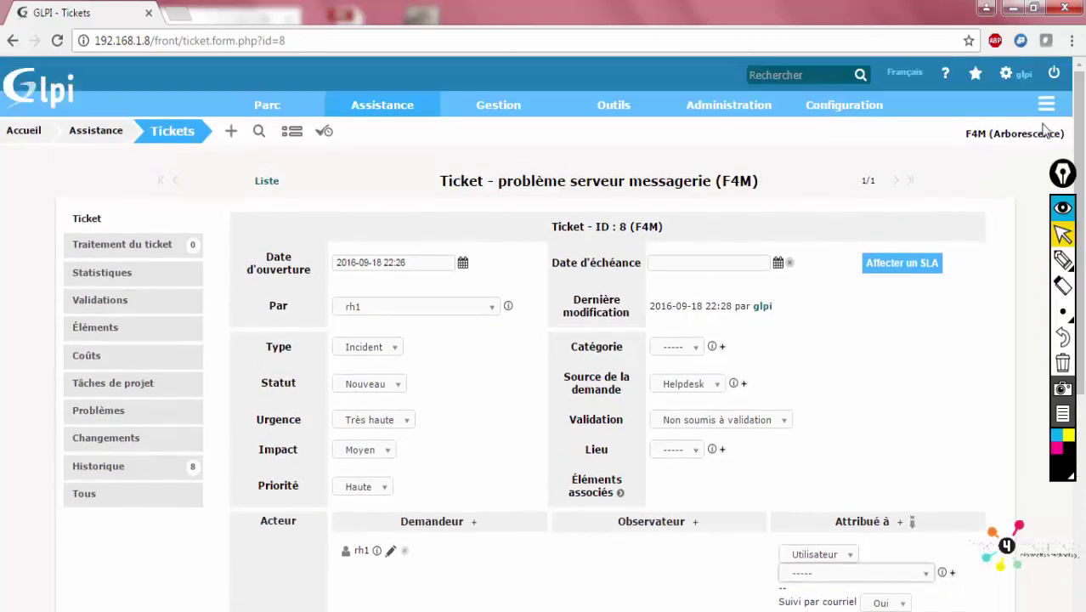
mouse_move(729, 105)
click(734, 138)
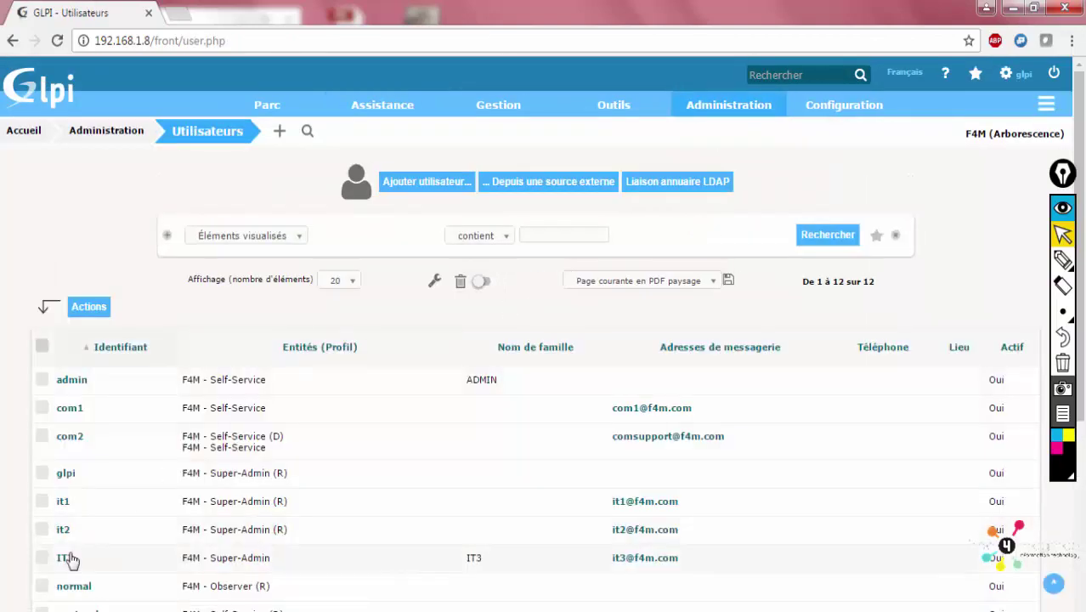
Give user IT3 an extra recursive Super-Admin habilitation on F4M
click(64, 557)
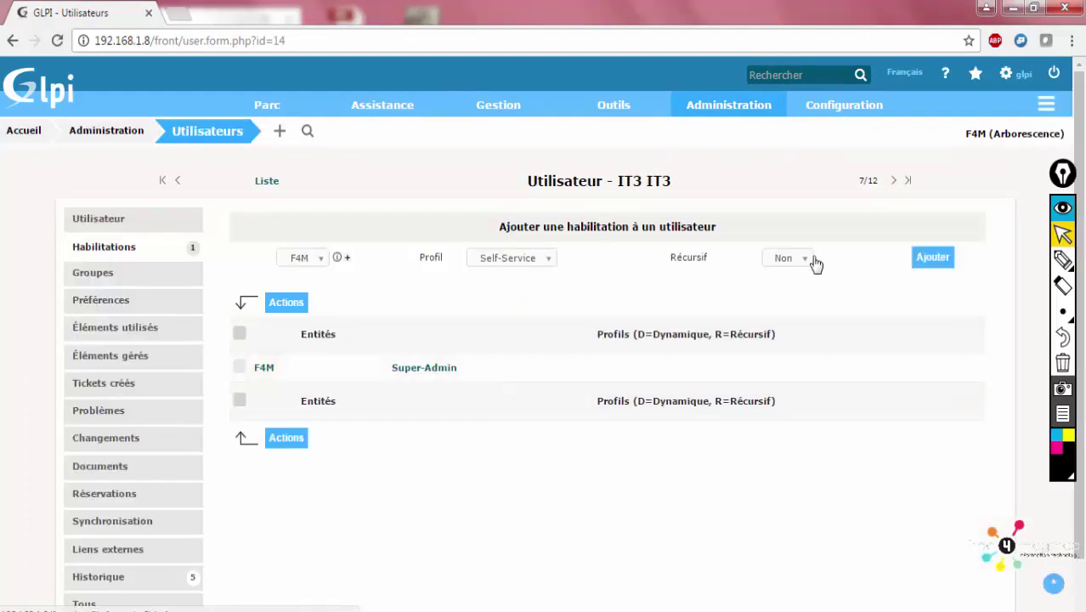
click(778, 264)
click(780, 295)
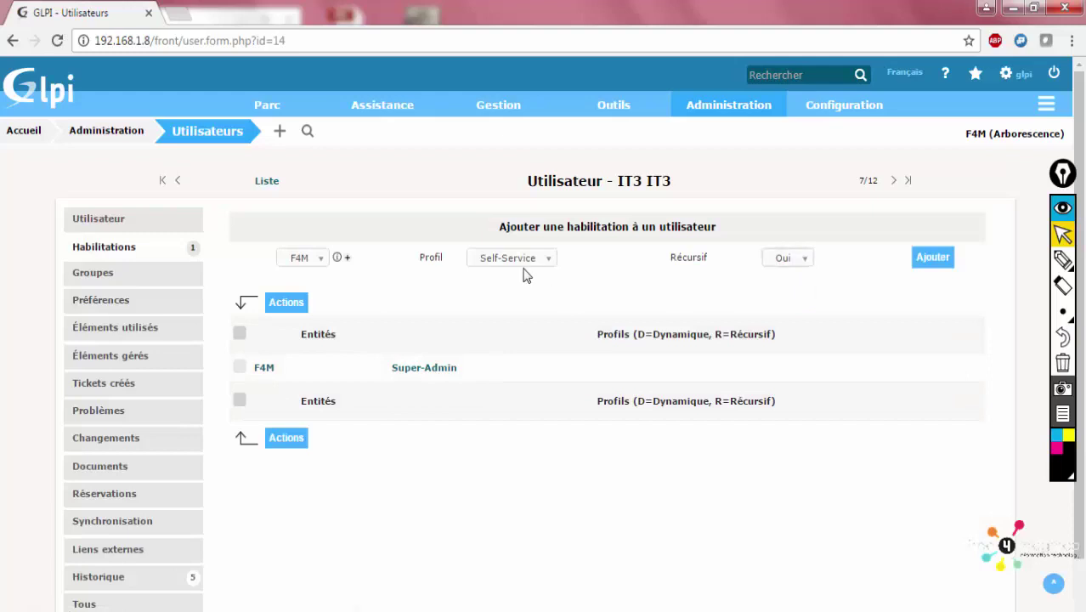
click(528, 263)
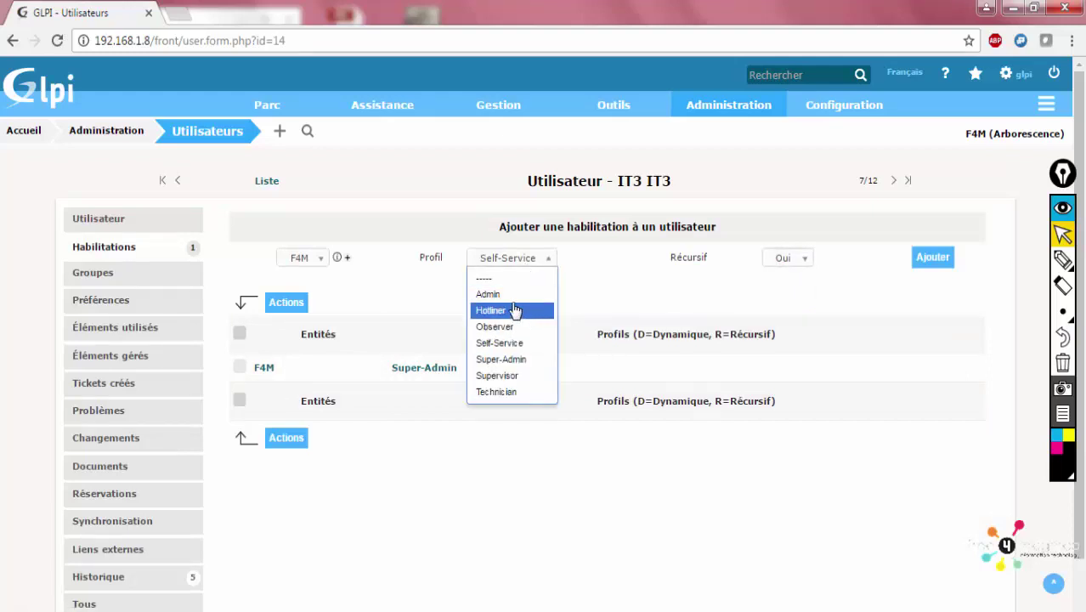
click(524, 360)
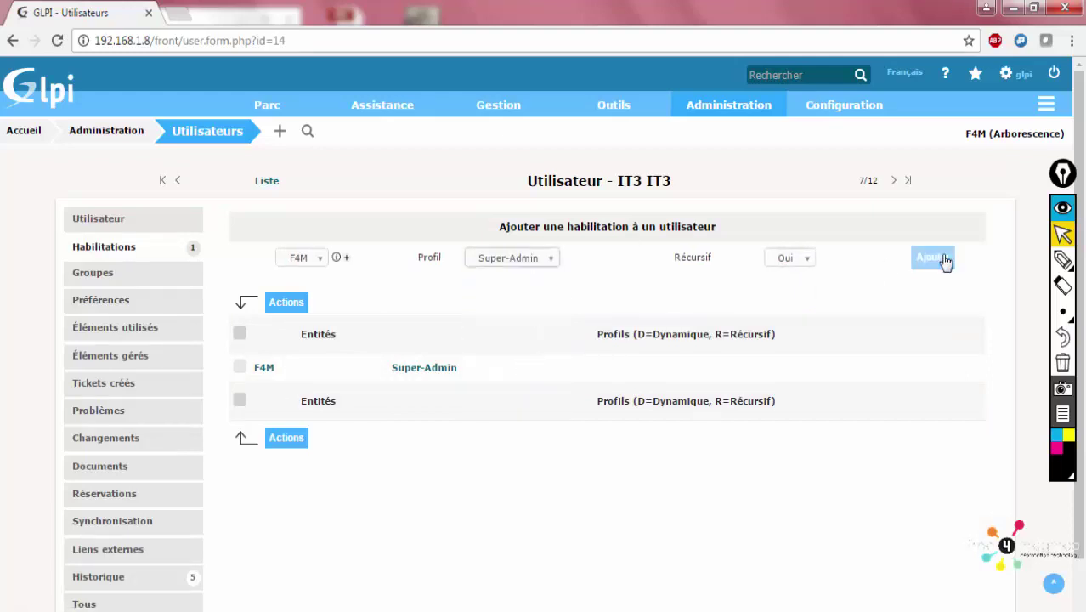
click(916, 264)
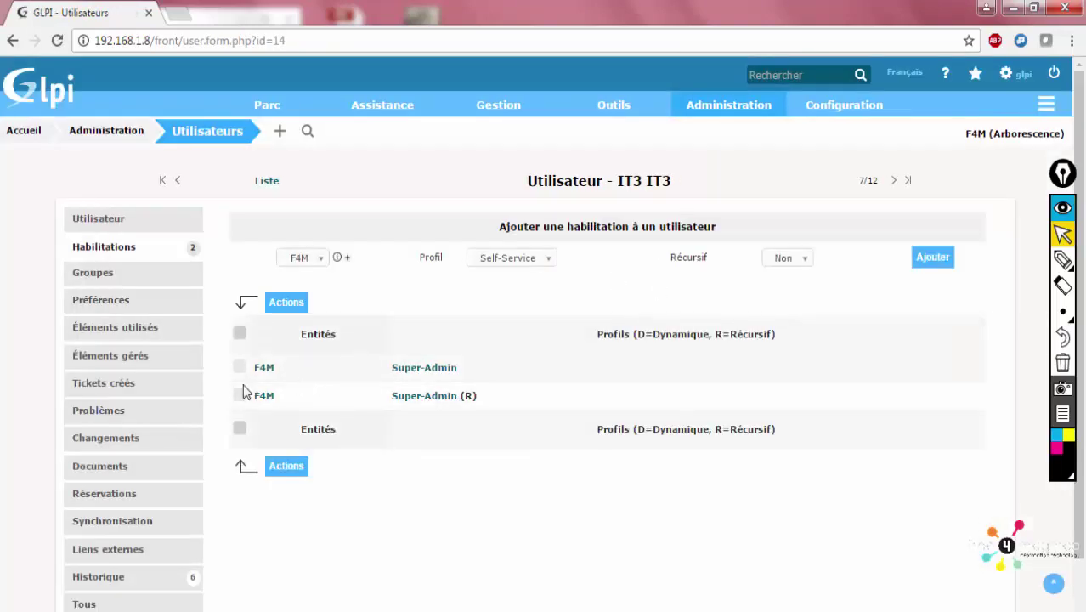
scroll(850, 323, down, 1)
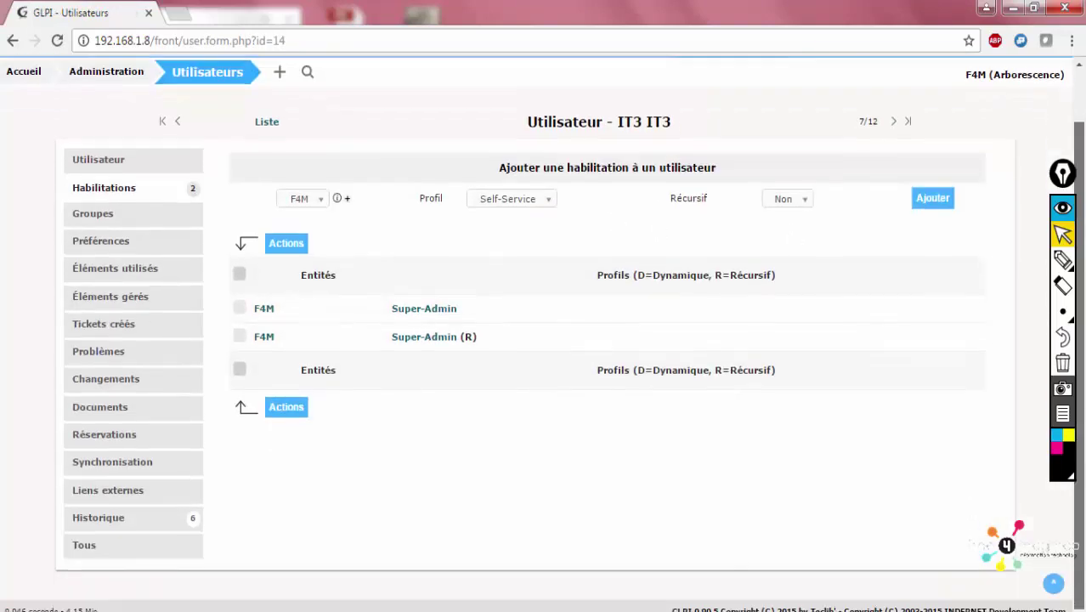
scroll(1020, 254, up, 1)
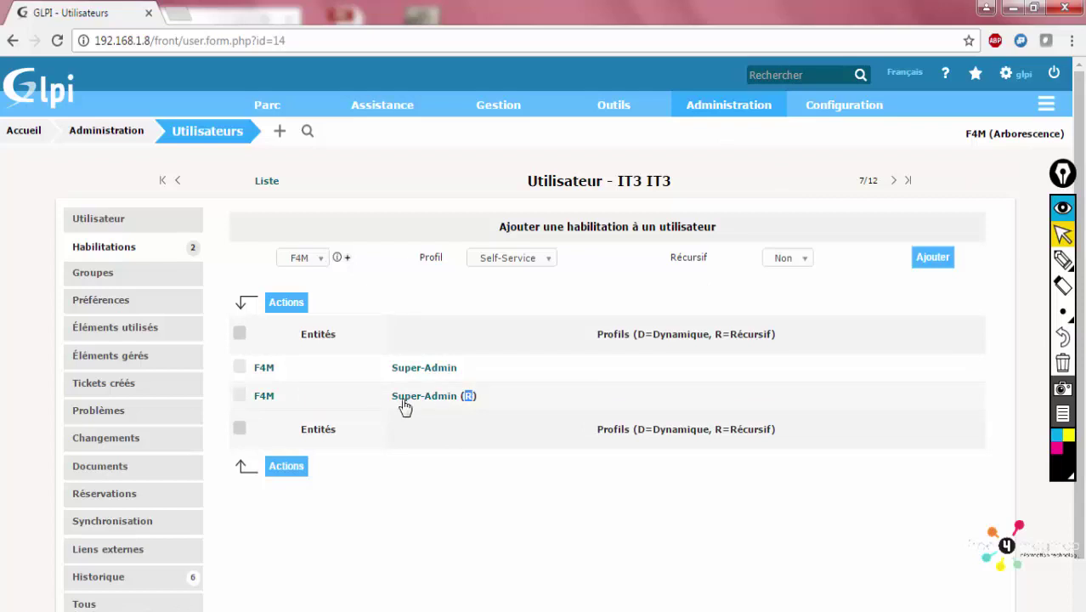
Open ticket 8 'problème serveur messagerie' from the Tickets list
mouse_move(831, 91)
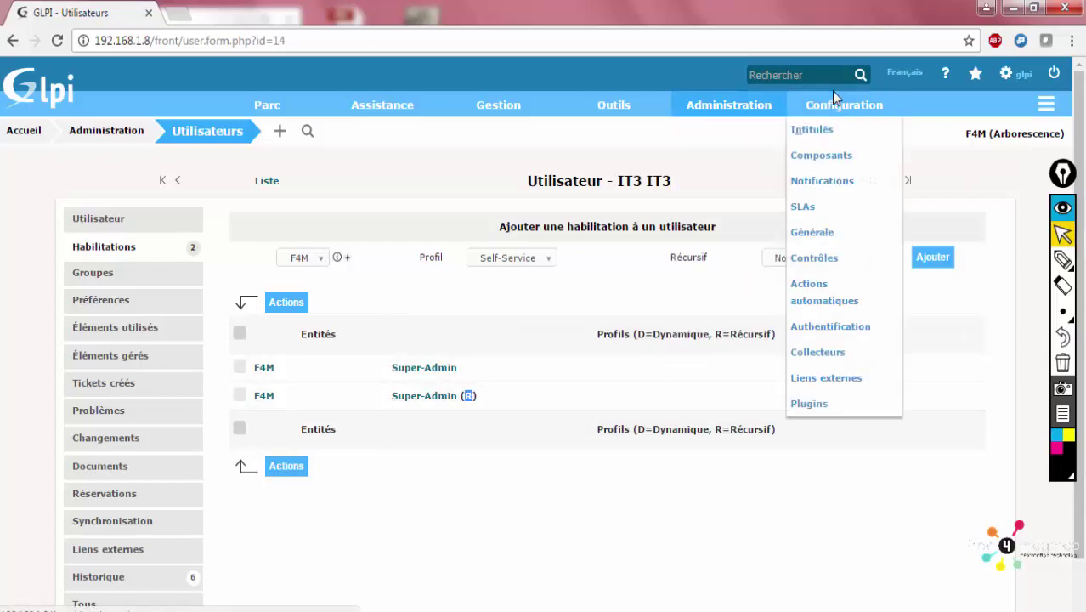
mouse_move(380, 111)
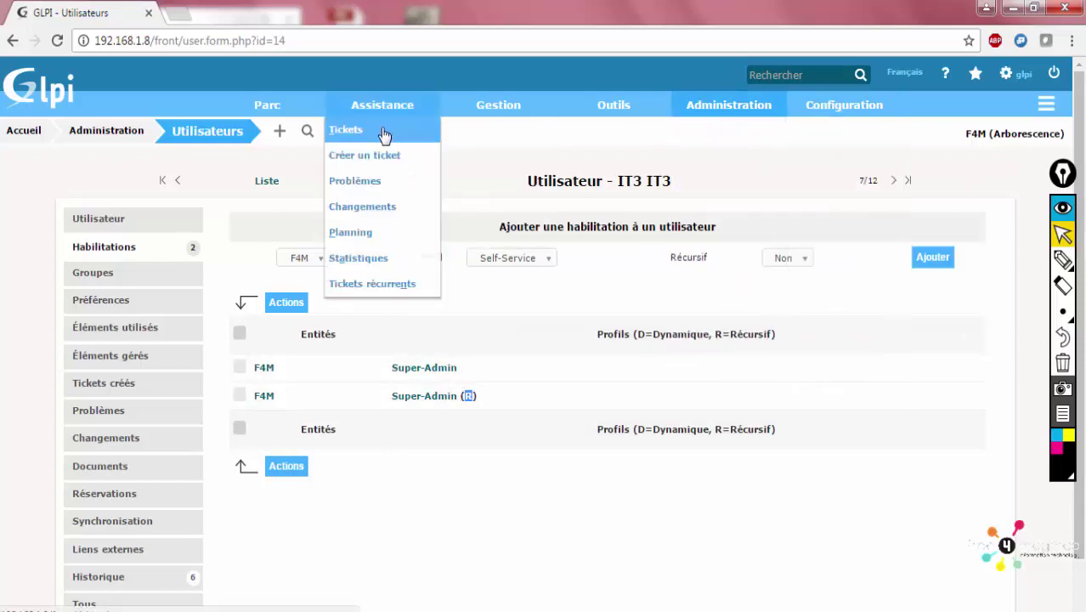
click(383, 134)
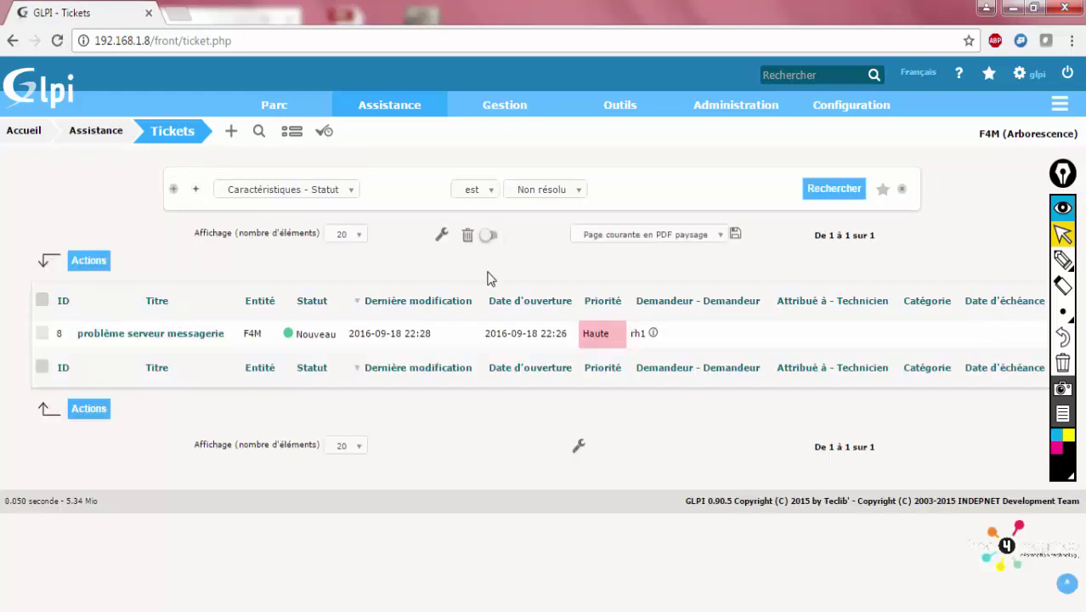
click(157, 334)
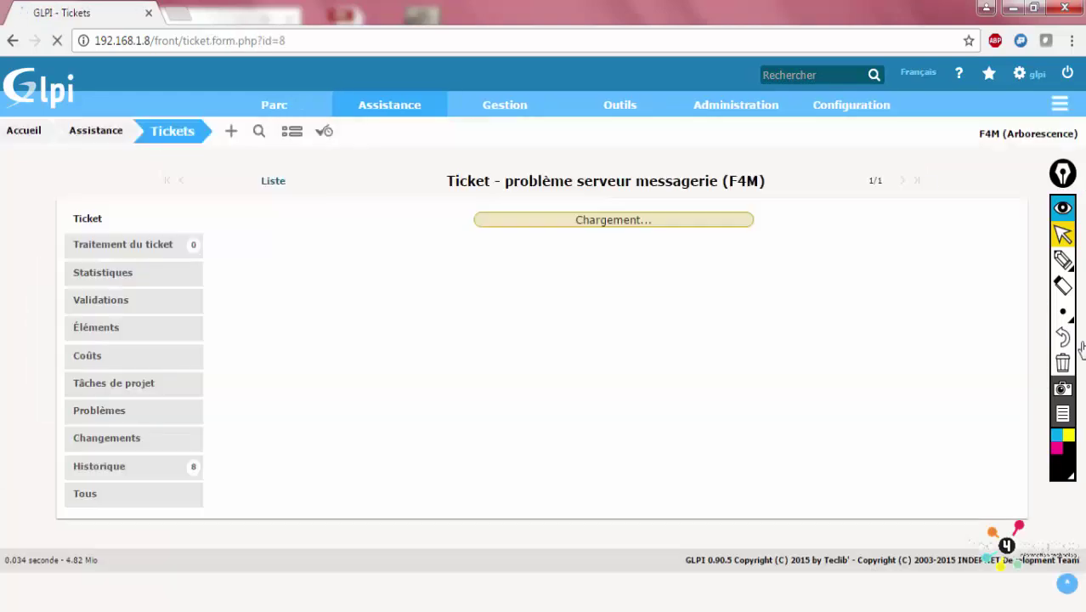
scroll(816, 379, down, 1)
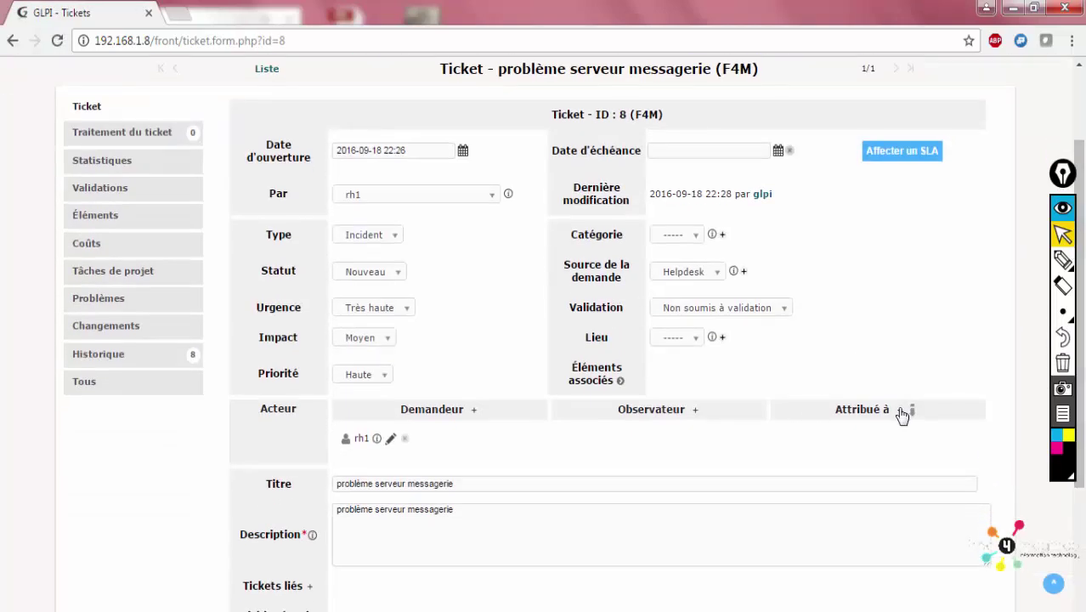
Assign user IT3 IT3 to the ticket with e-mail follow-up Oui, and save
click(807, 443)
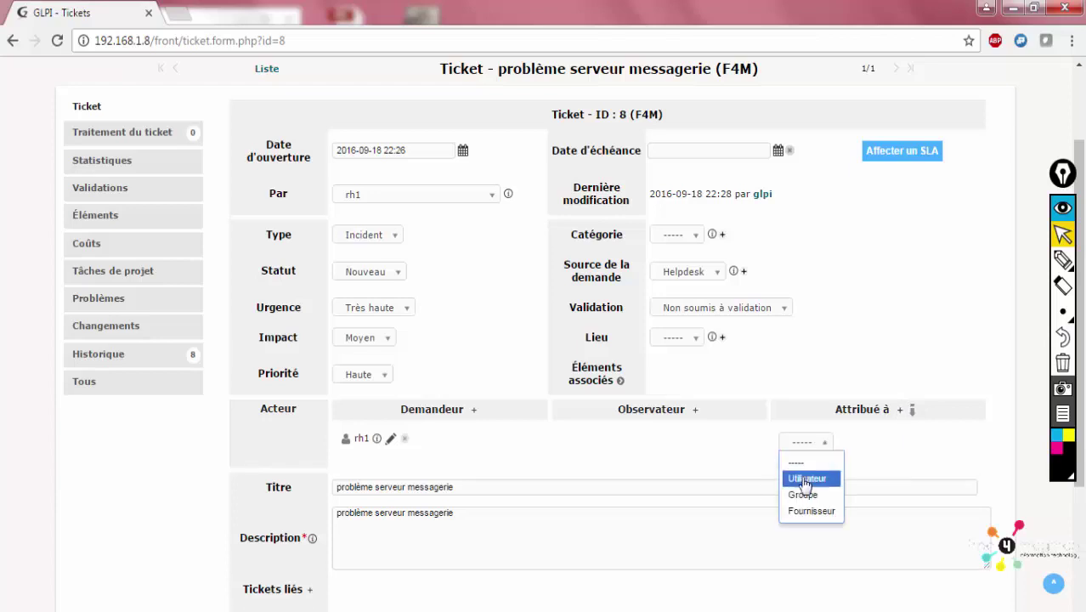
click(807, 479)
click(811, 461)
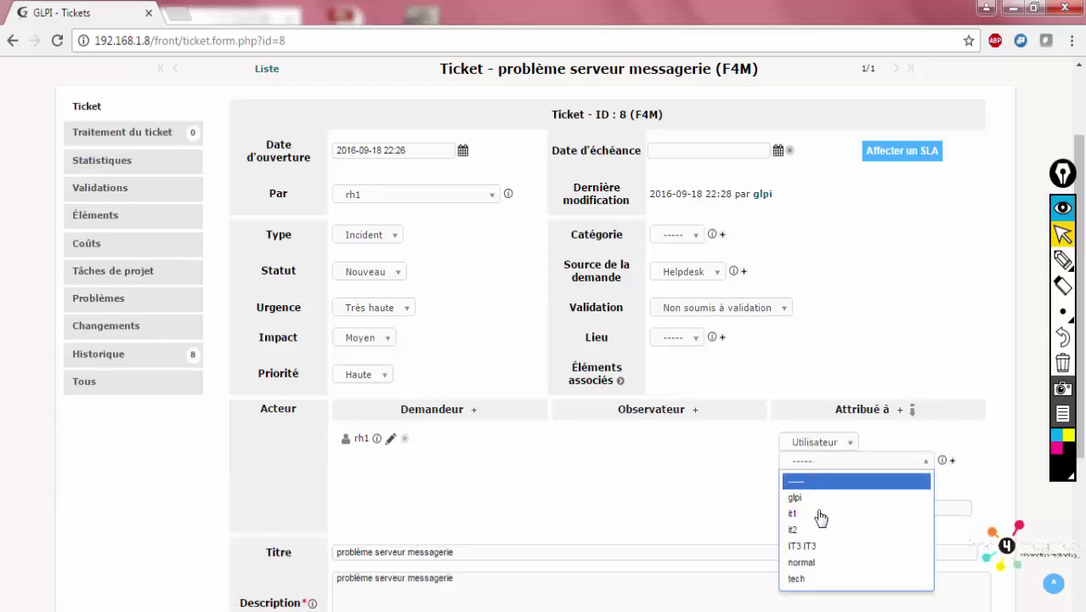
click(817, 547)
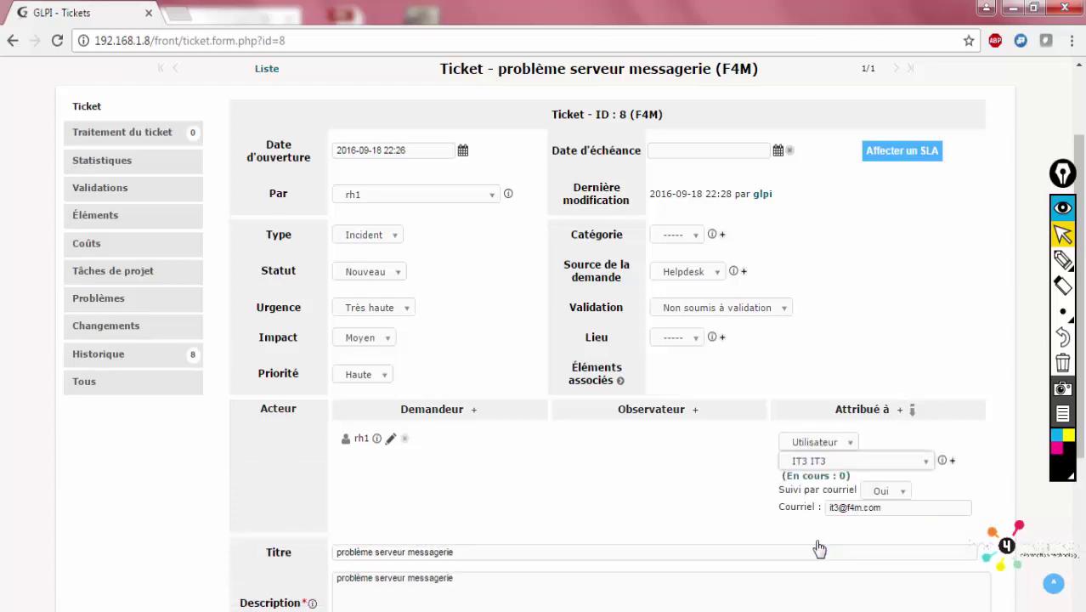
click(888, 493)
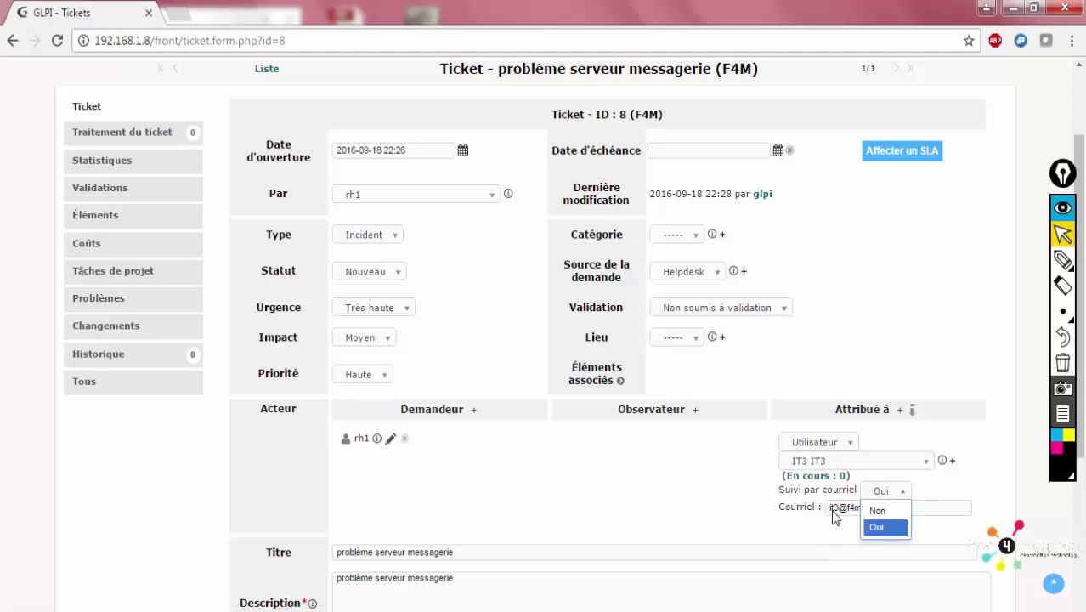
click(856, 512)
drag(882, 510, 800, 508)
scroll(849, 509, down, 2)
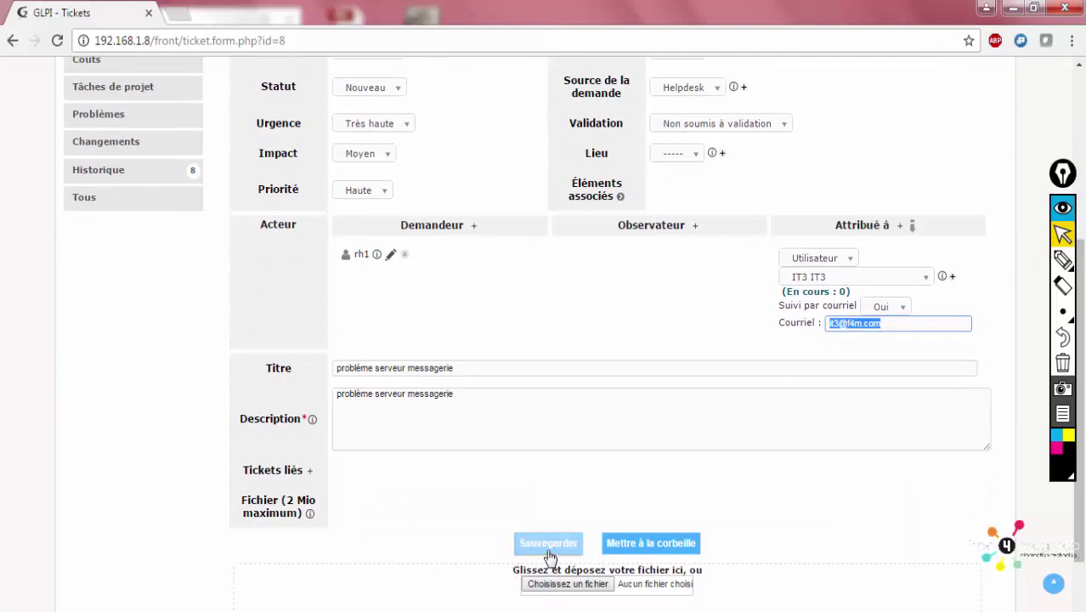
click(551, 545)
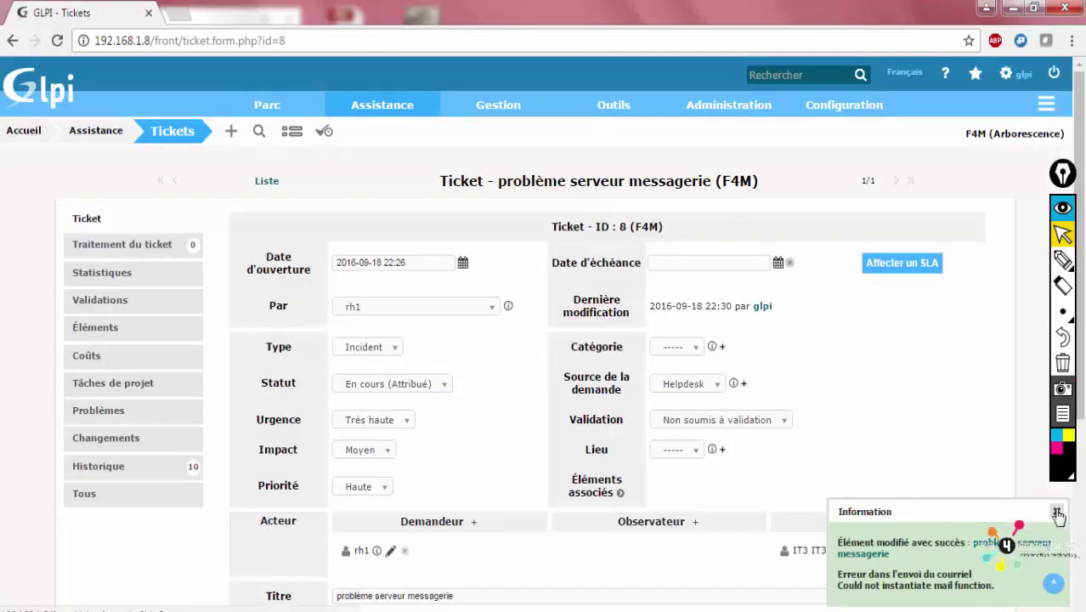
Dismiss the save notice and check IT3 IT3 is listed under Attribué à
click(1056, 515)
scroll(826, 382, down, 3)
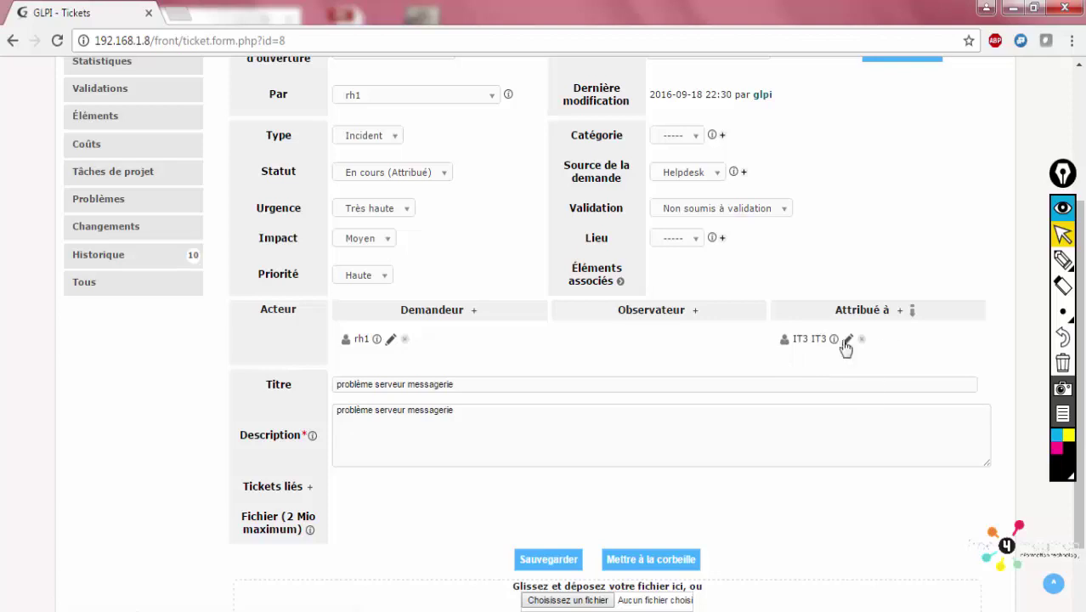
scroll(1083, 343, up, 2)
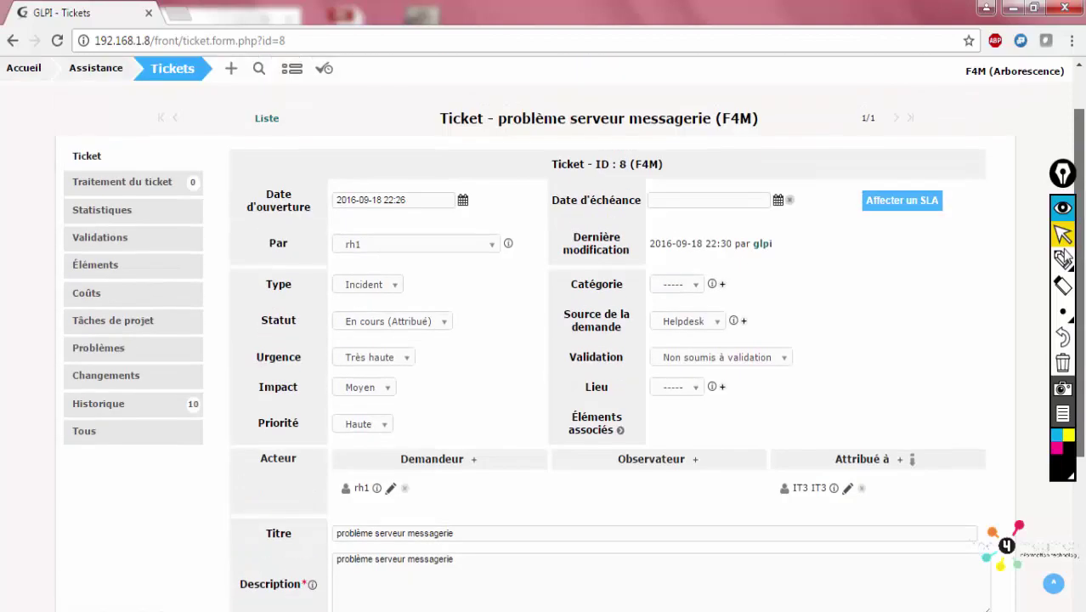
click(1063, 259)
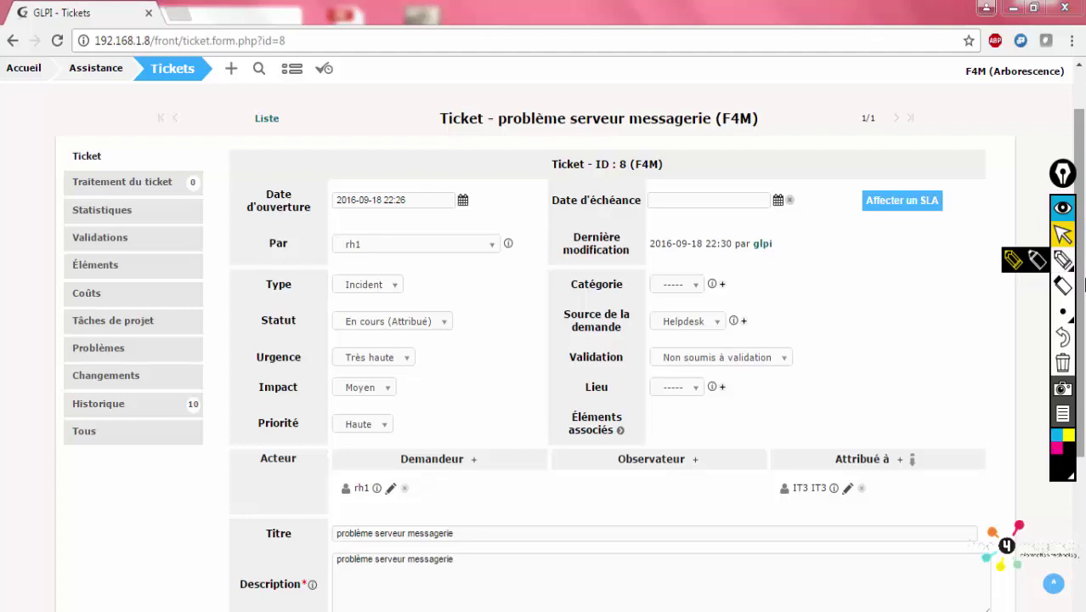
scroll(925, 391, up, 1)
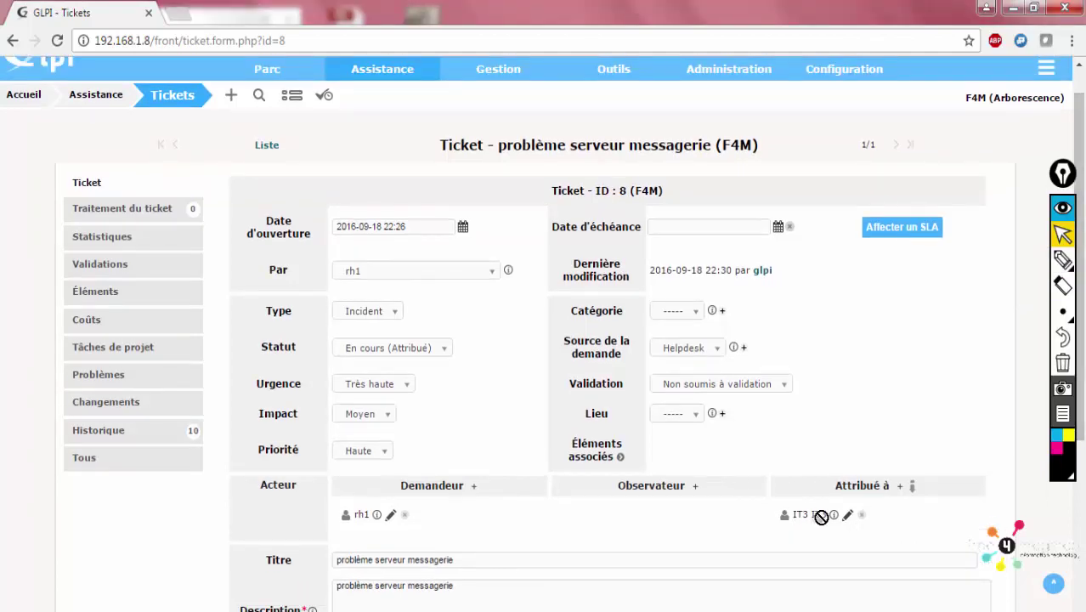
drag(825, 514, 794, 517)
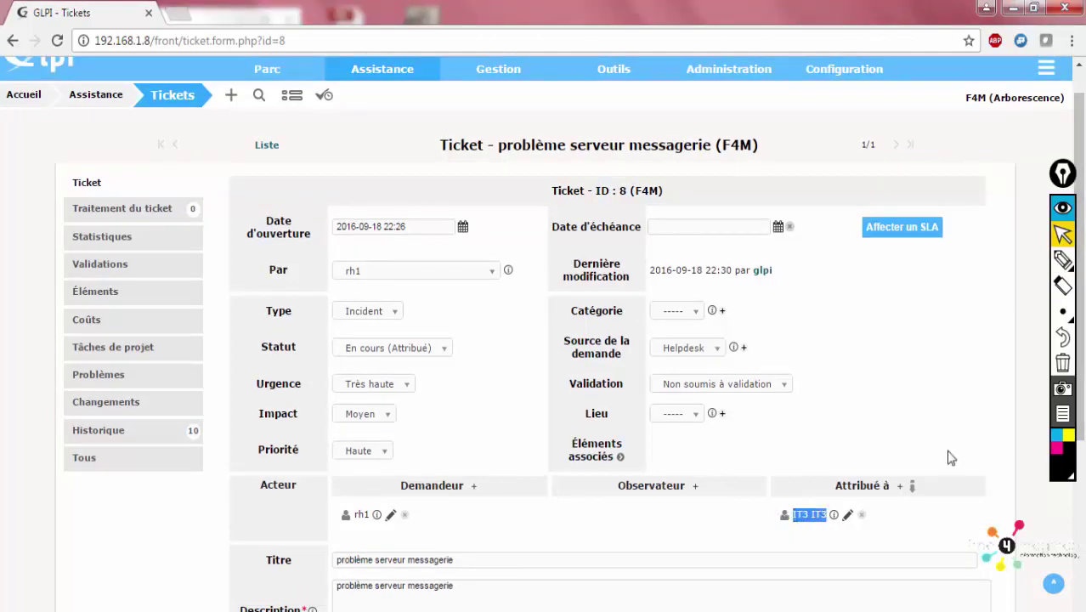
scroll(852, 327, down, 3)
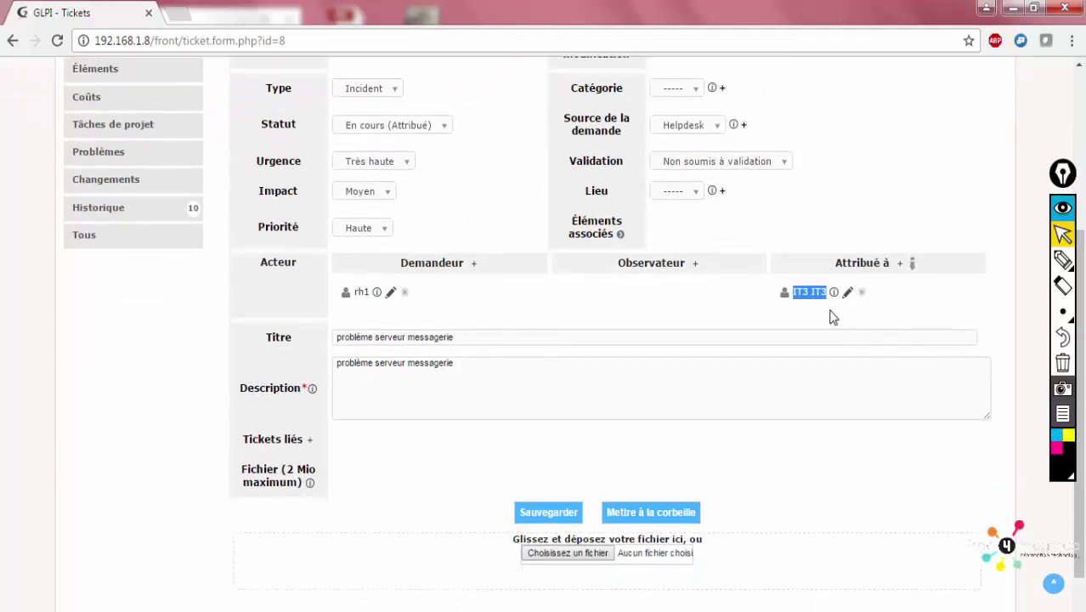
click(833, 316)
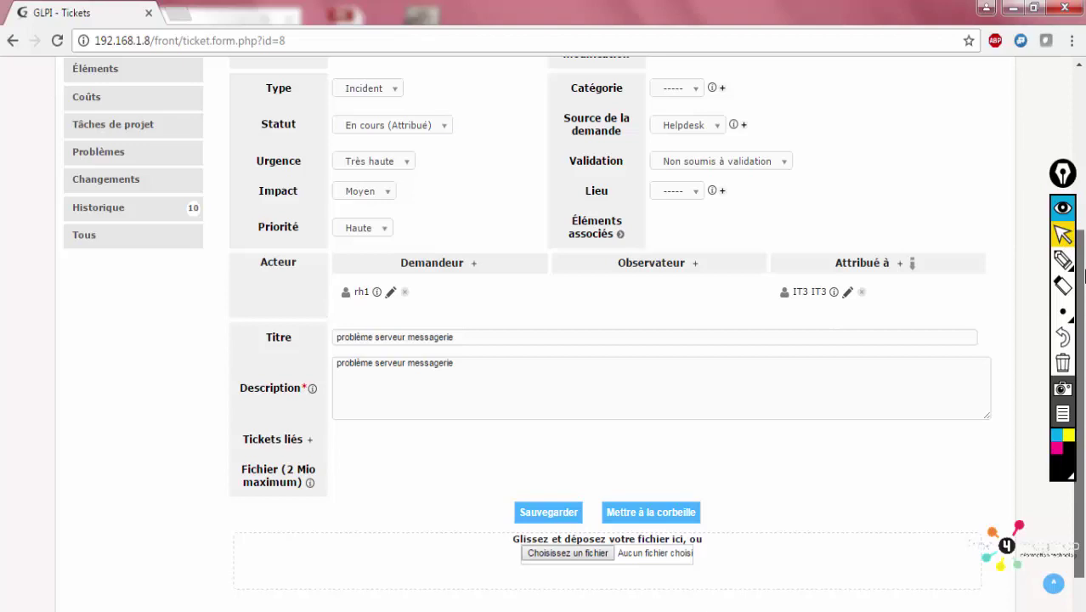
drag(1083, 270, 1060, 142)
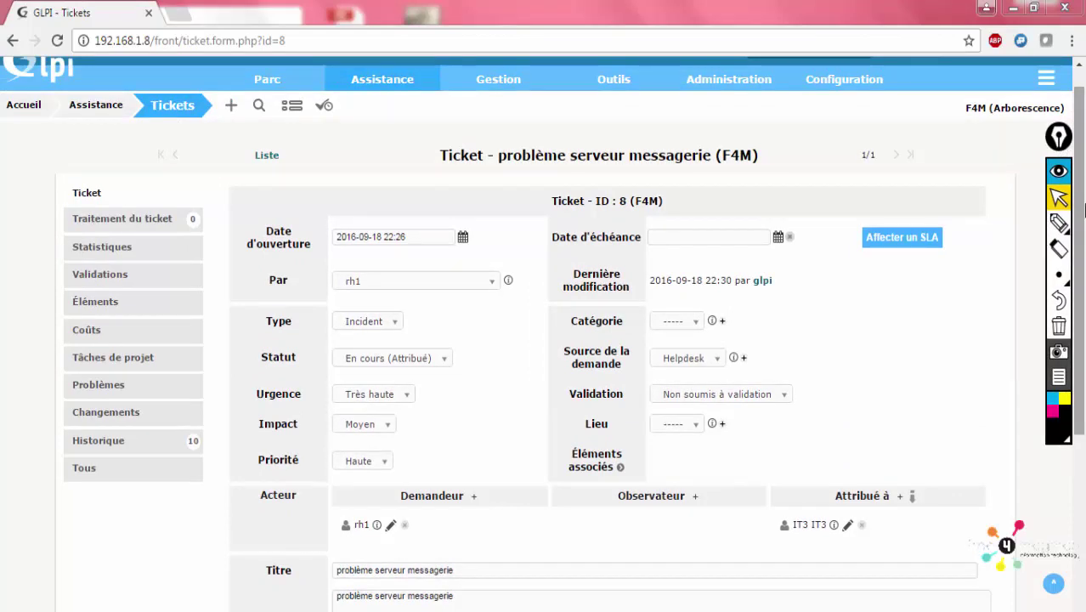
scroll(1083, 151, down, 2)
scroll(1072, 100, up, 3)
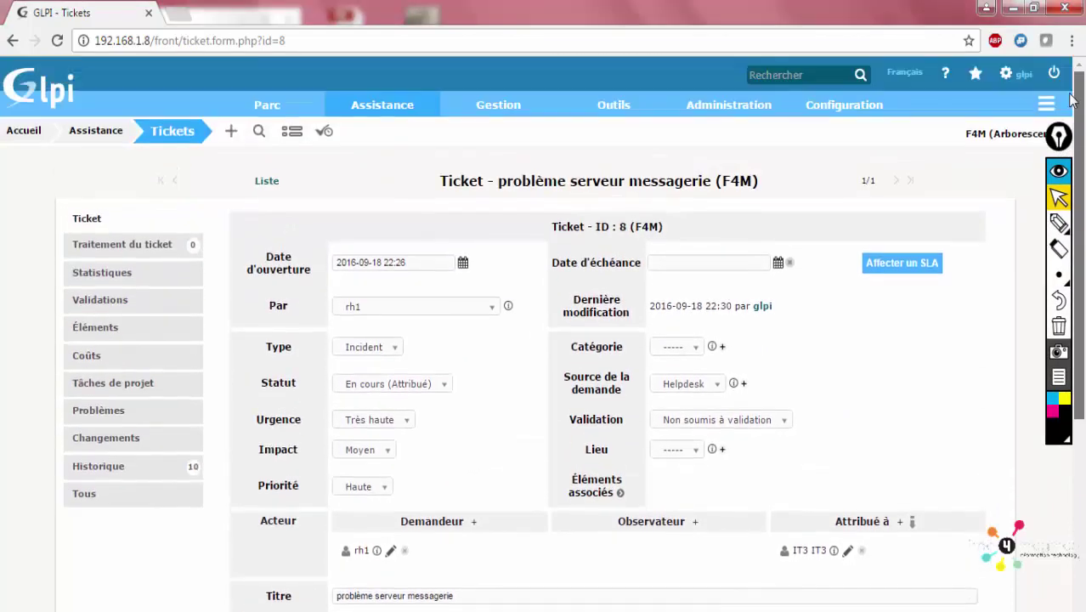
Switch to the ENT - RH sub-entity, which shows an insufficient-rights error
click(1004, 134)
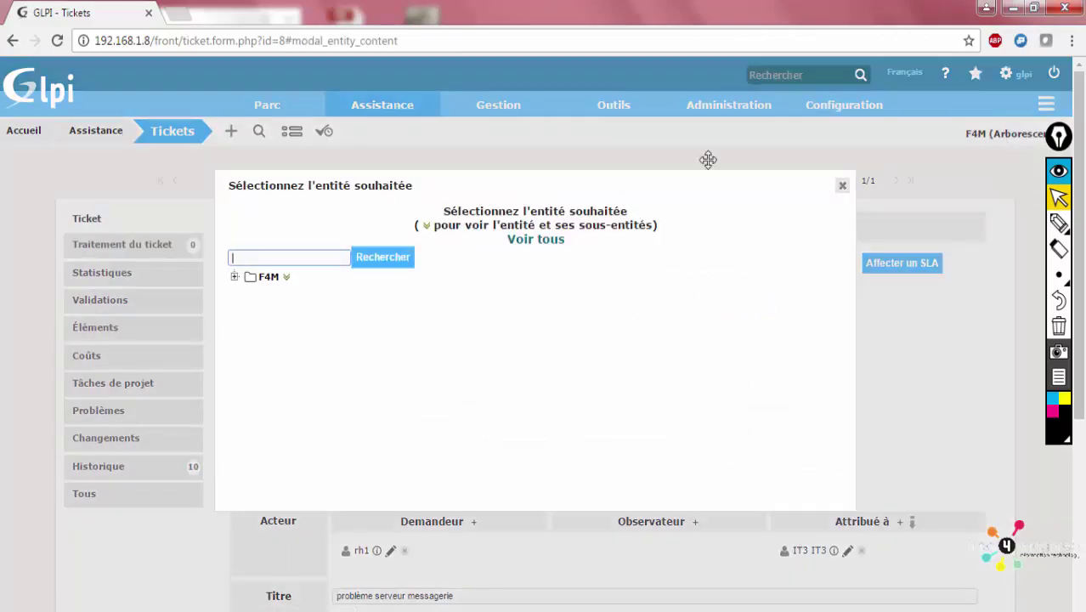
click(840, 185)
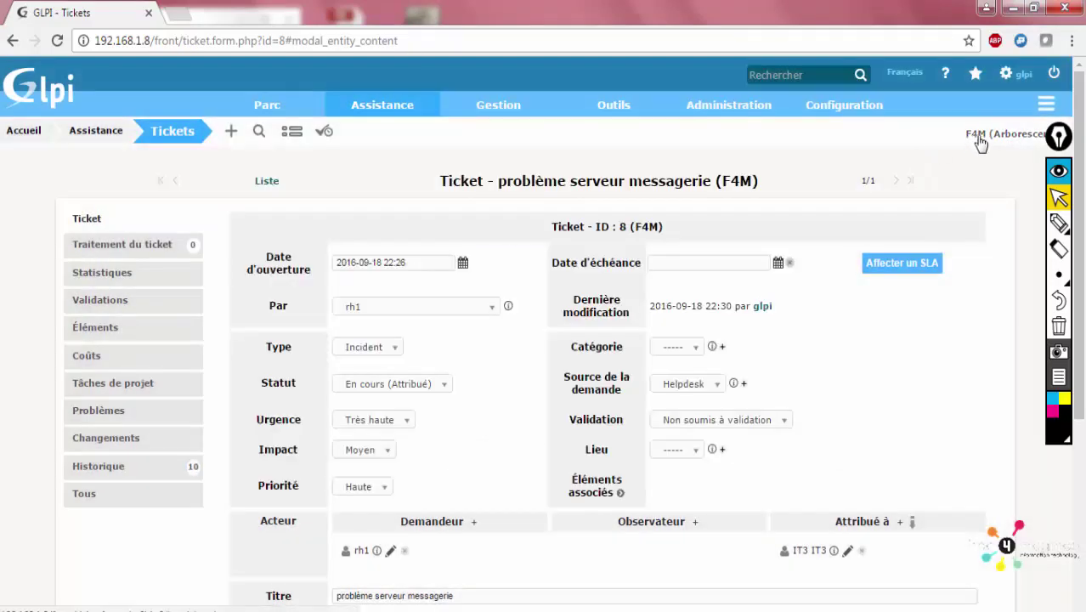
click(976, 141)
click(235, 277)
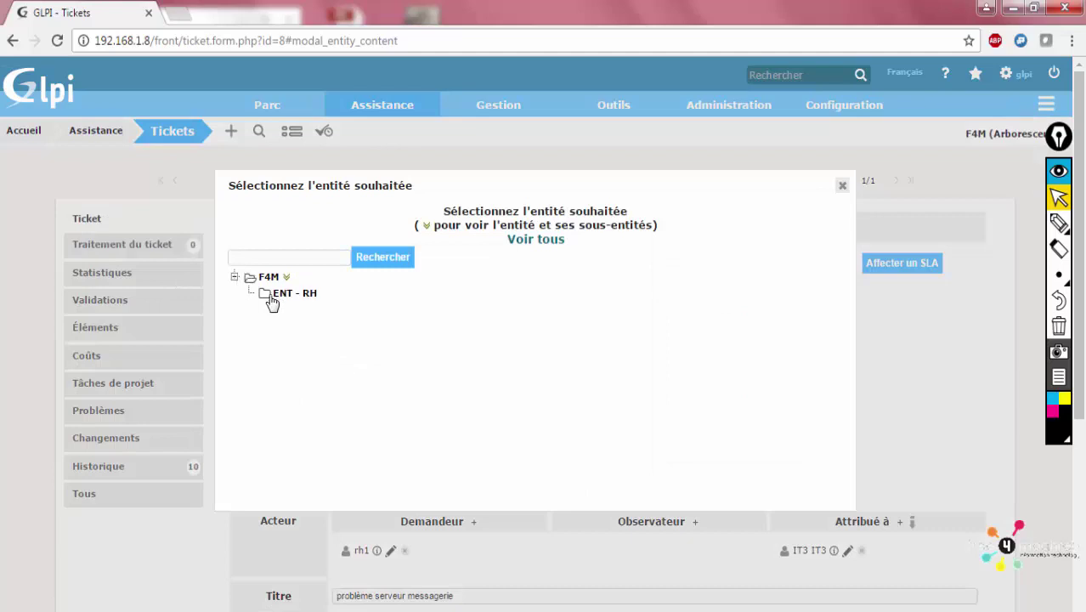
click(273, 299)
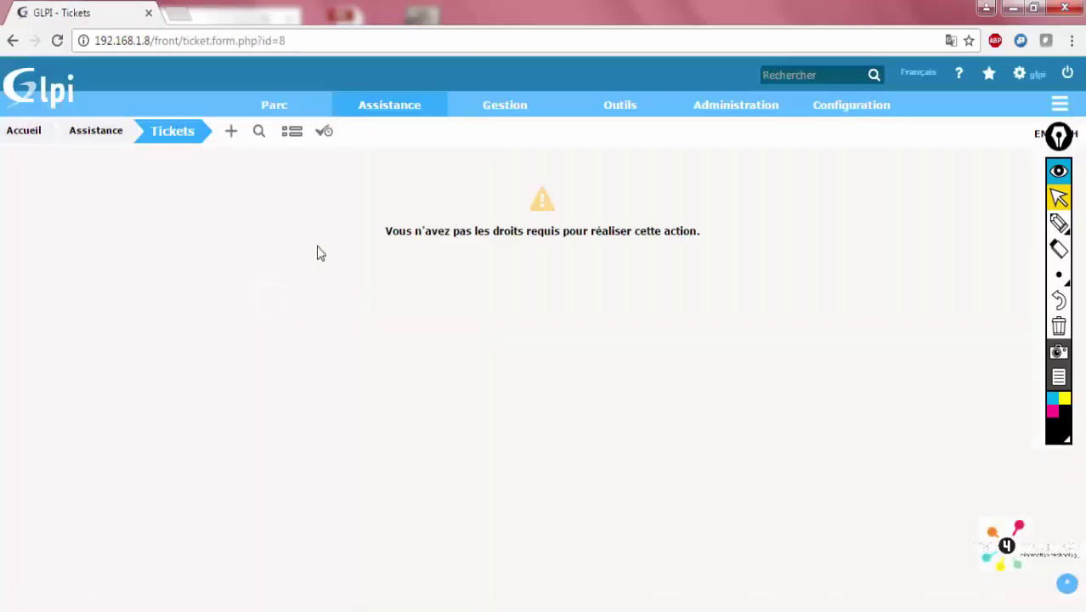
triple_click(565, 226)
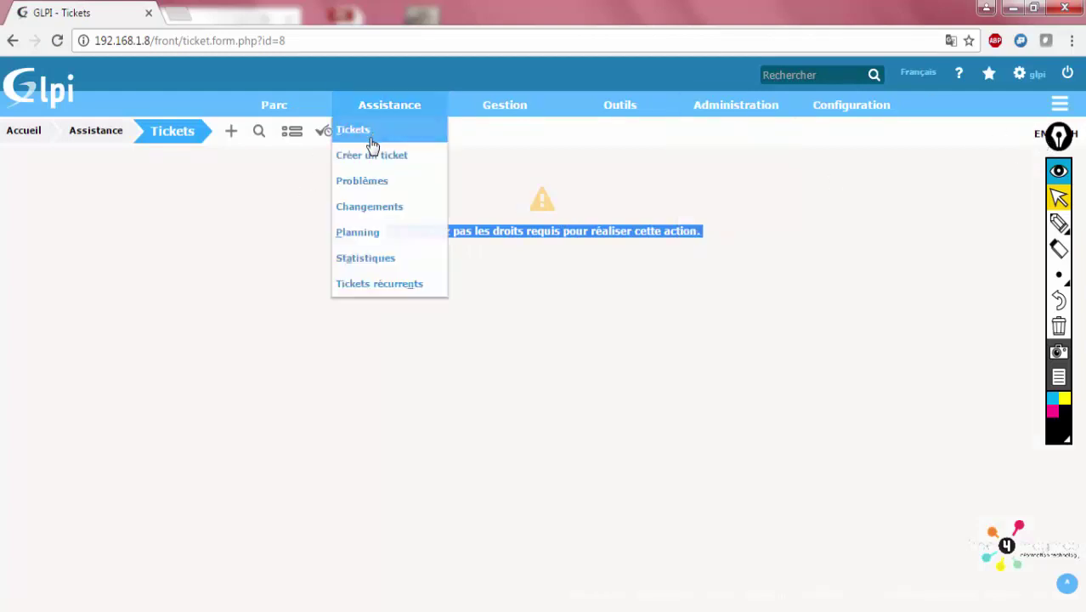
Return to the Tickets list, reselect the F4M entity, and log out of the administrator session
click(371, 139)
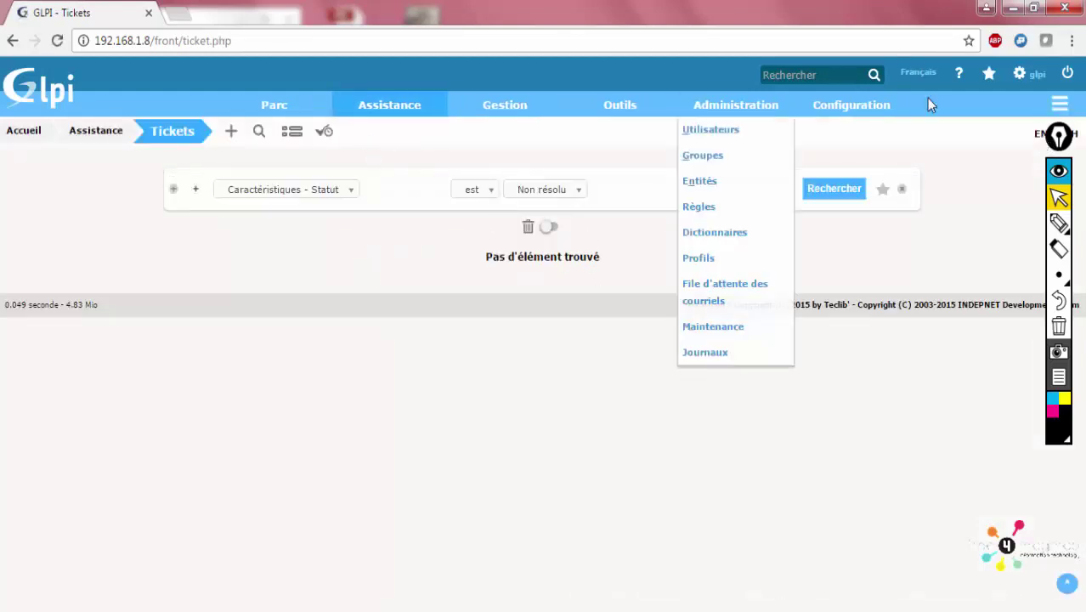
click(1038, 136)
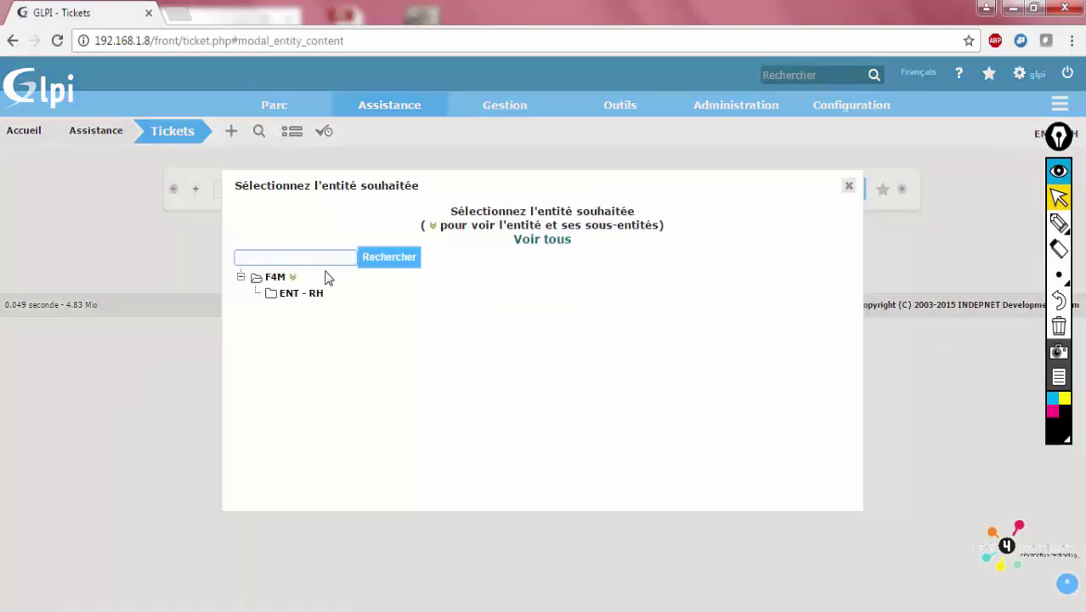
click(272, 279)
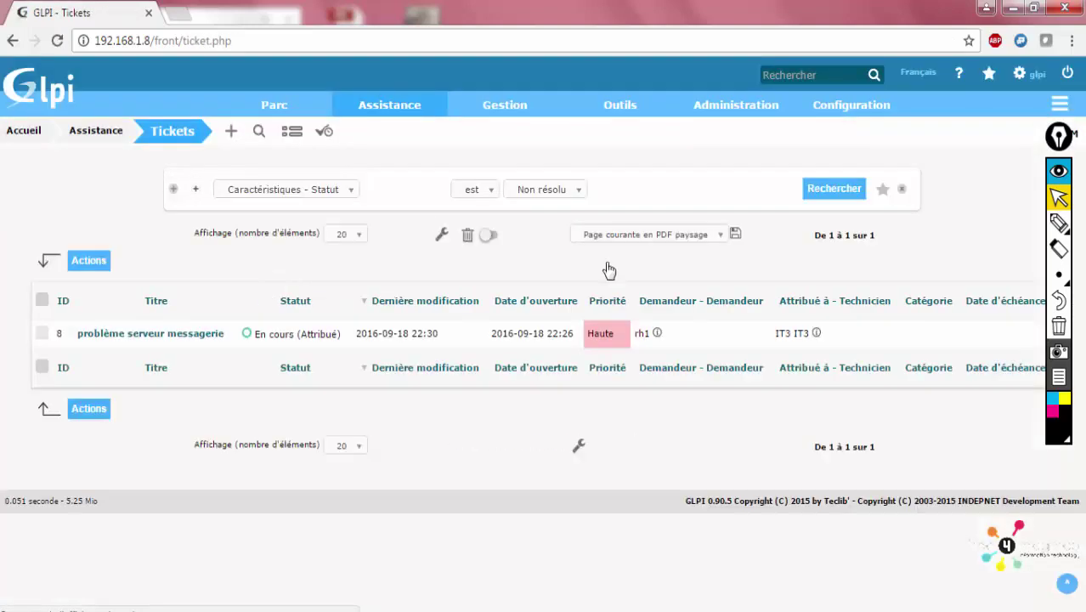
click(1066, 74)
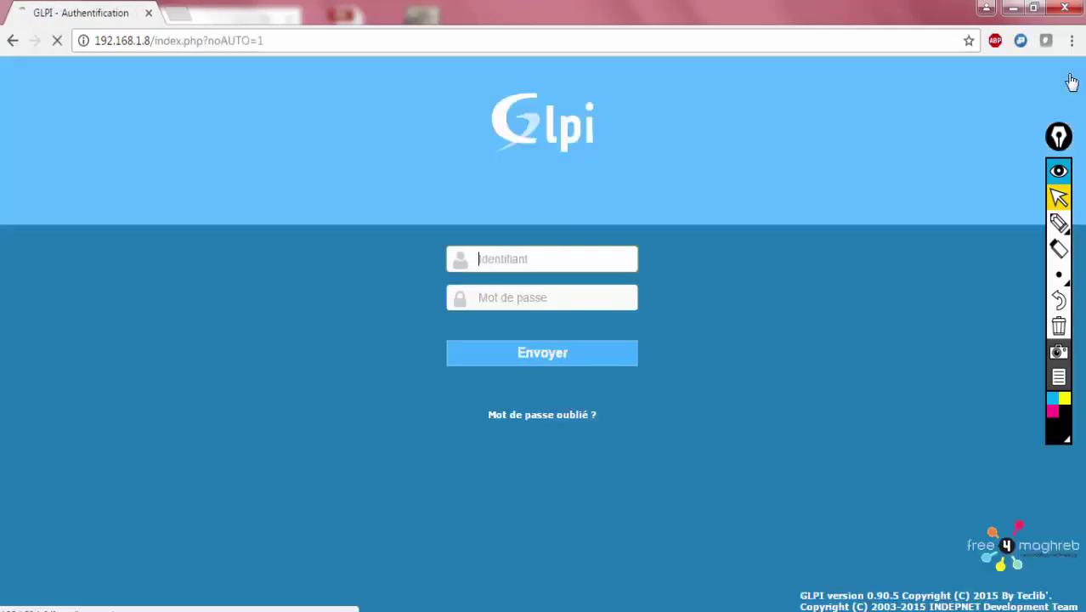
Sign in with the HR requester's login and password
text(rh1)
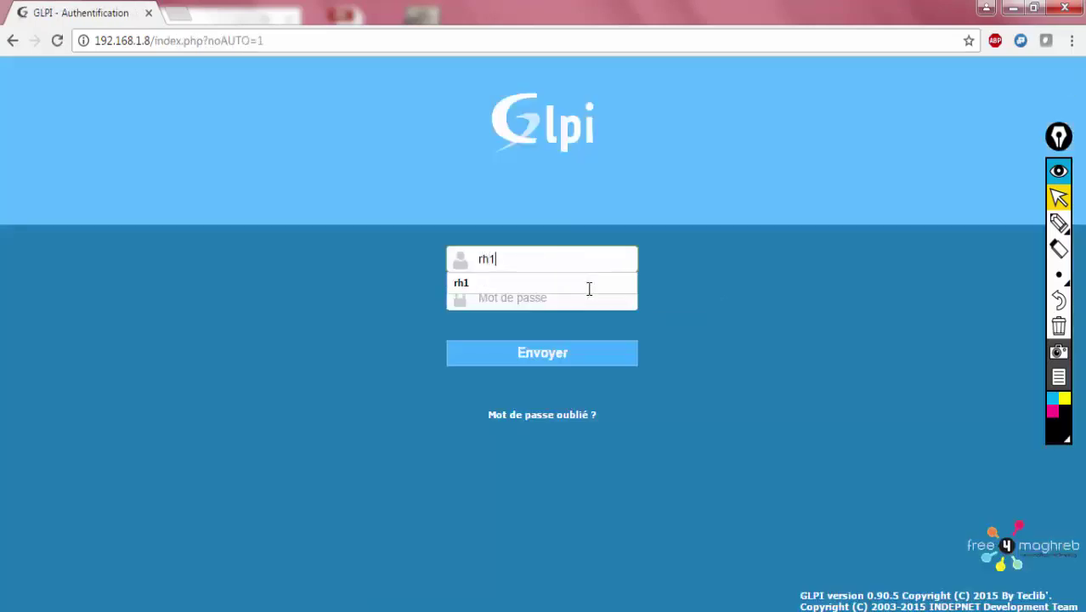
key(Tab)
text(r)
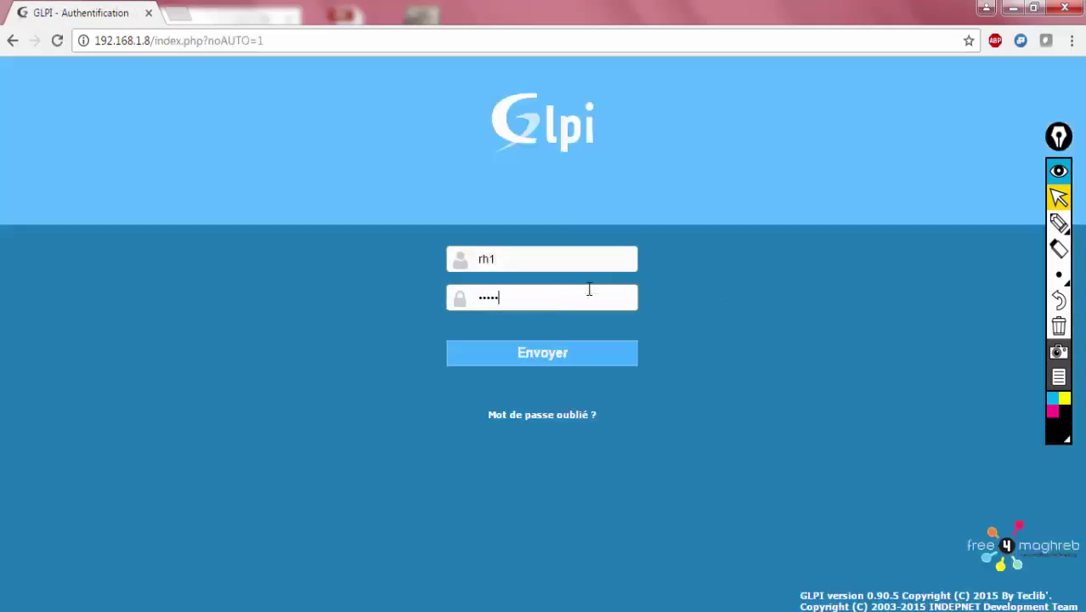
text(12)
key(Return)
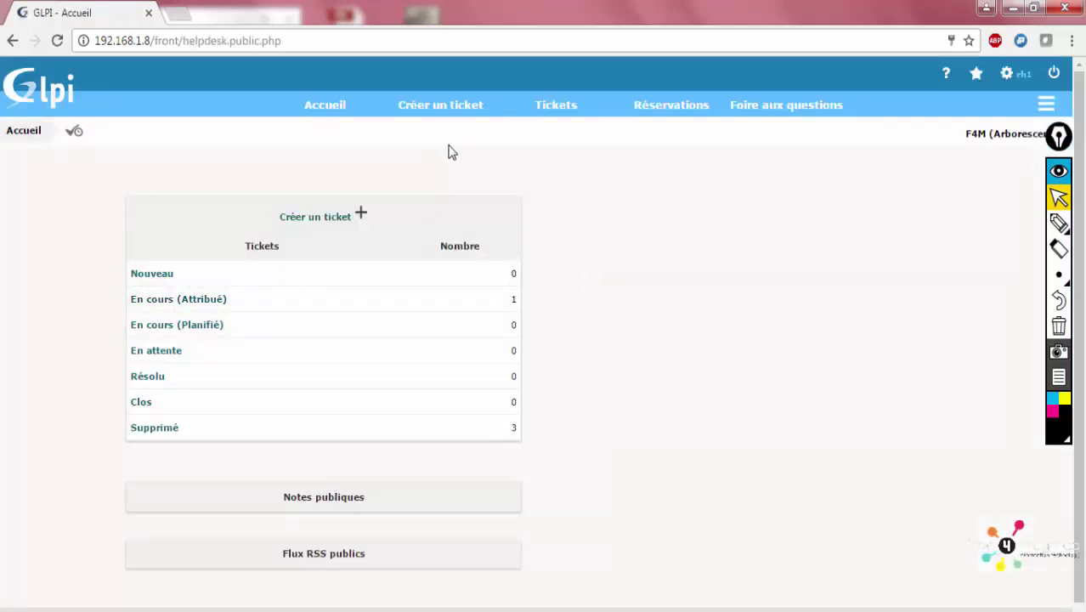
As the requester, check ticket 8's assignee and processing history, then log out
click(552, 107)
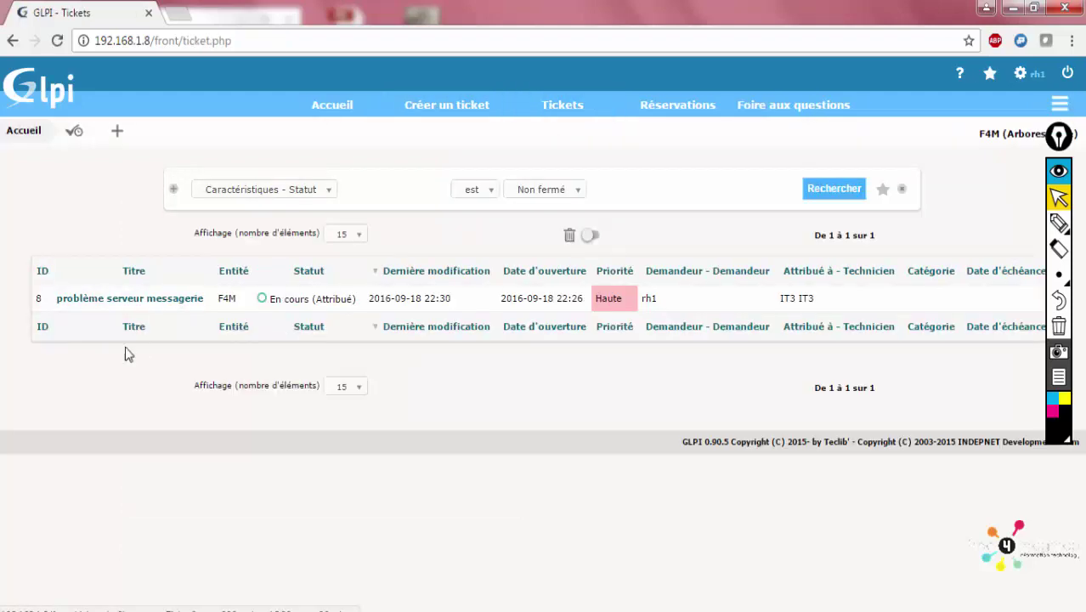
click(144, 300)
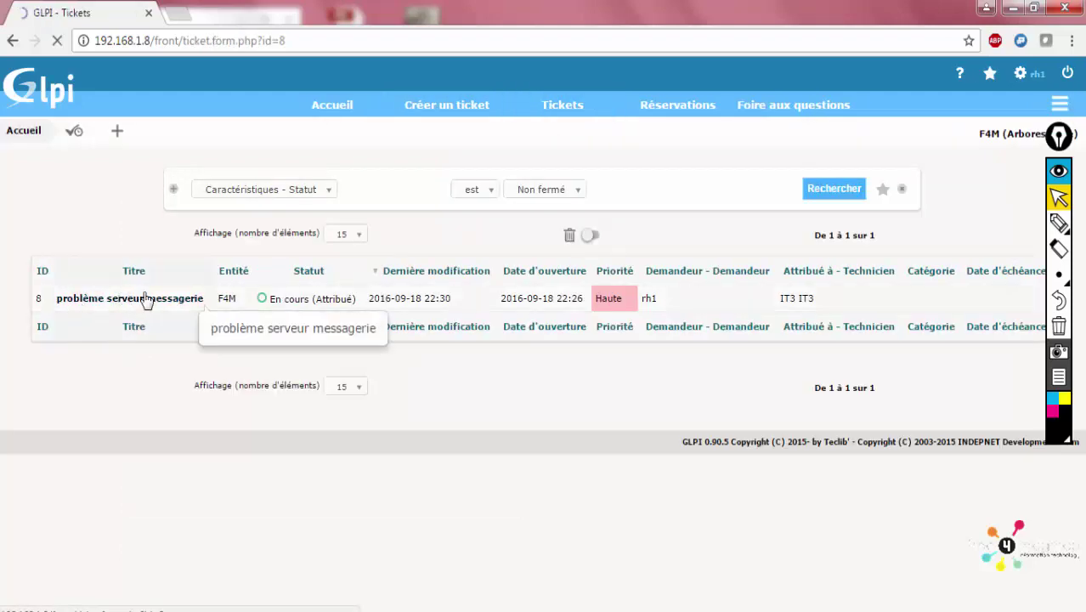
scroll(763, 455, down, 3)
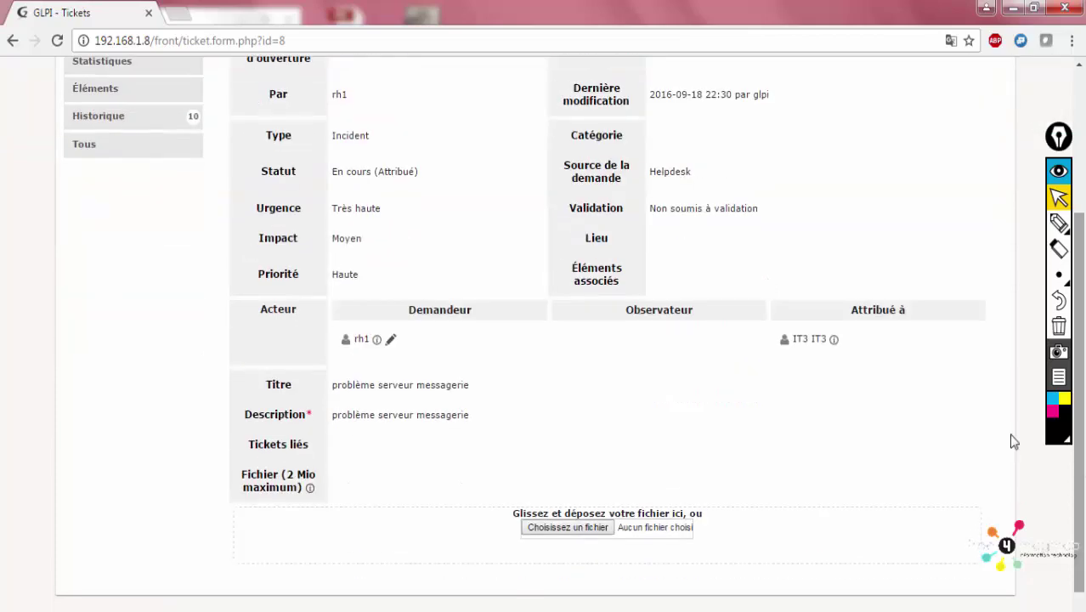
drag(780, 342, 822, 340)
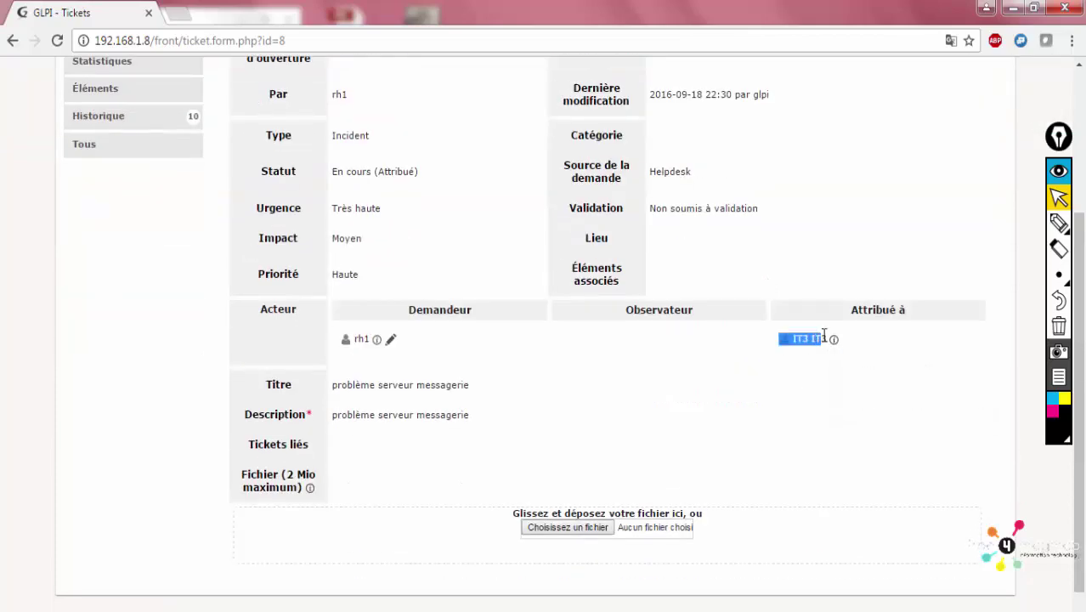
scroll(1043, 257, up, 3)
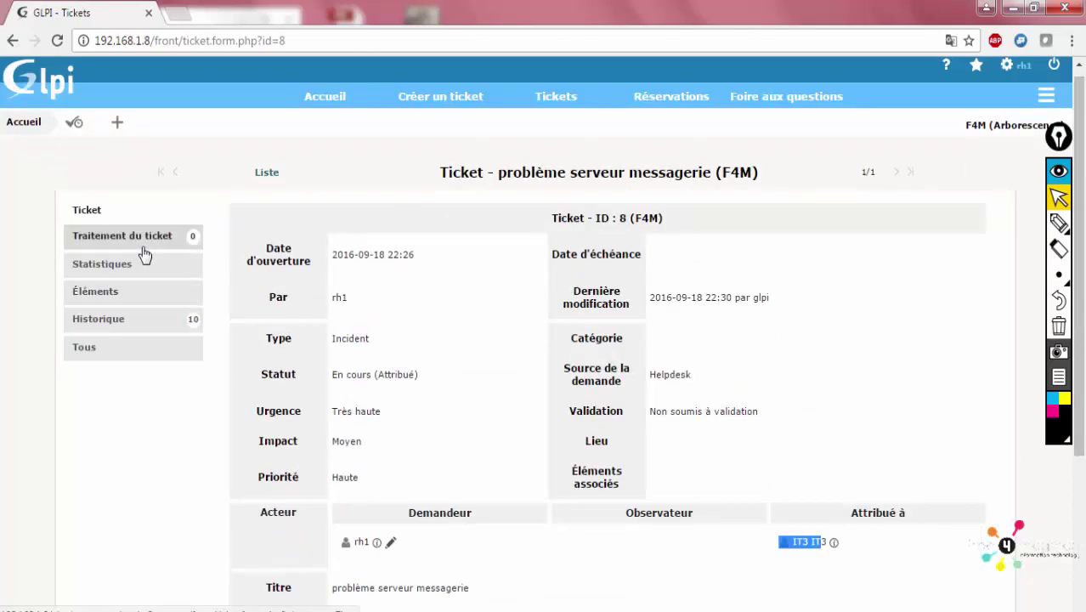
click(145, 252)
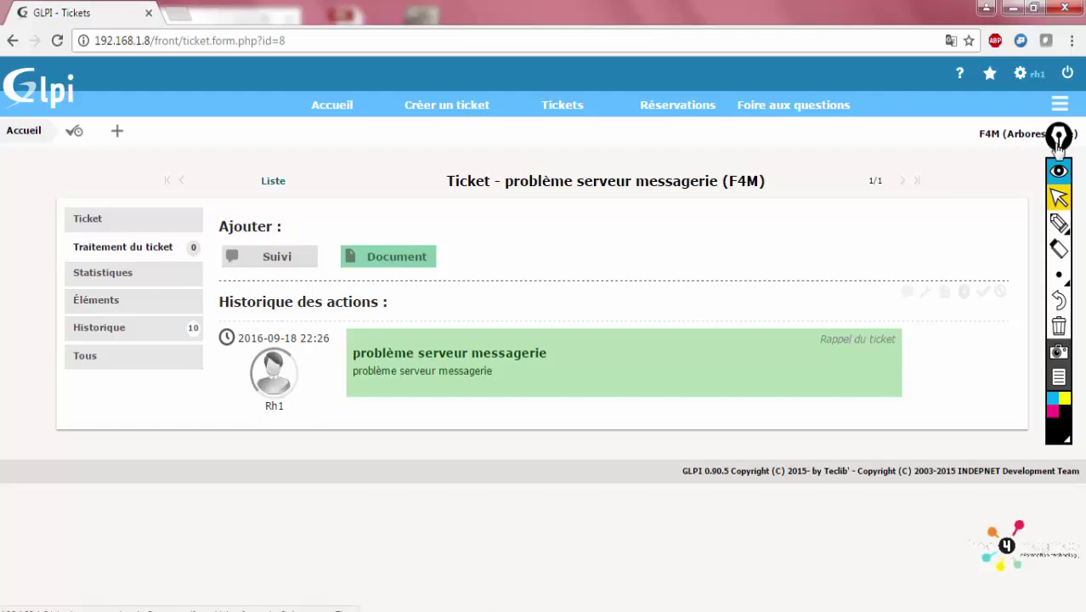
drag(1030, 123, 1038, 162)
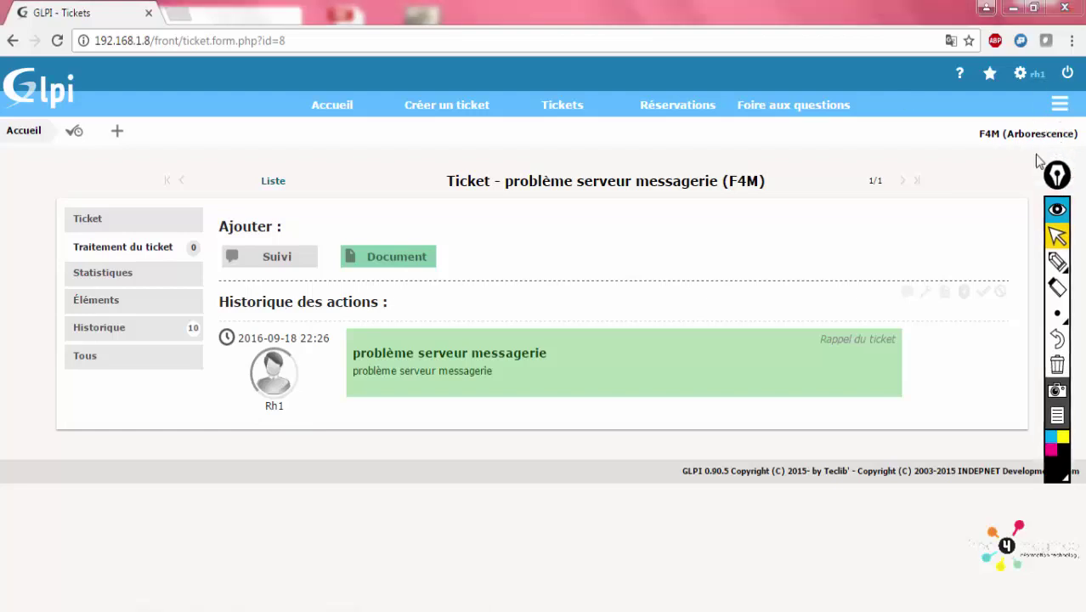
click(1068, 75)
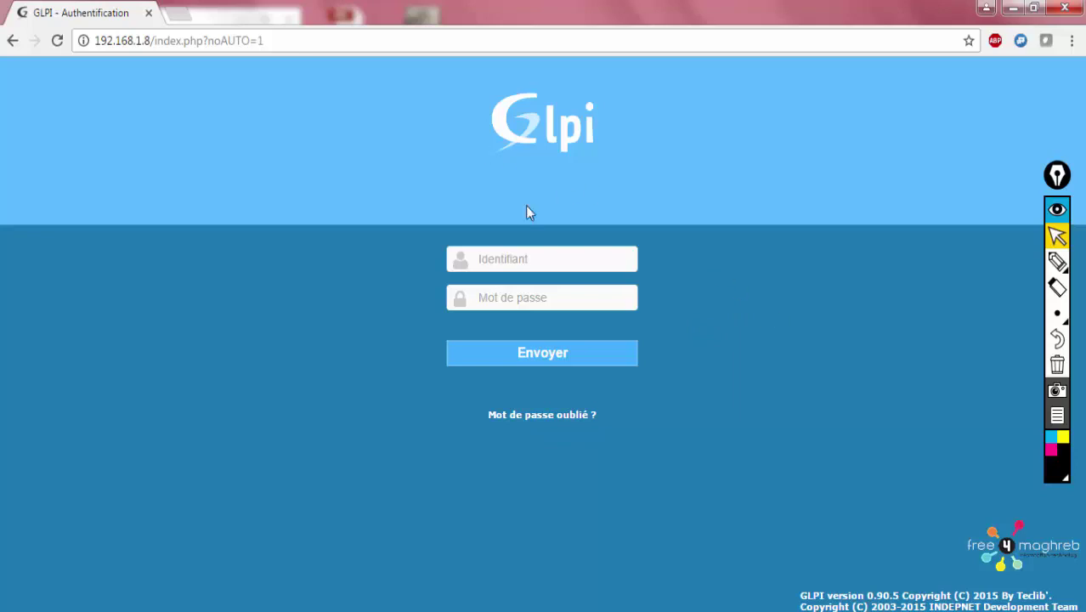
click(543, 252)
click(506, 296)
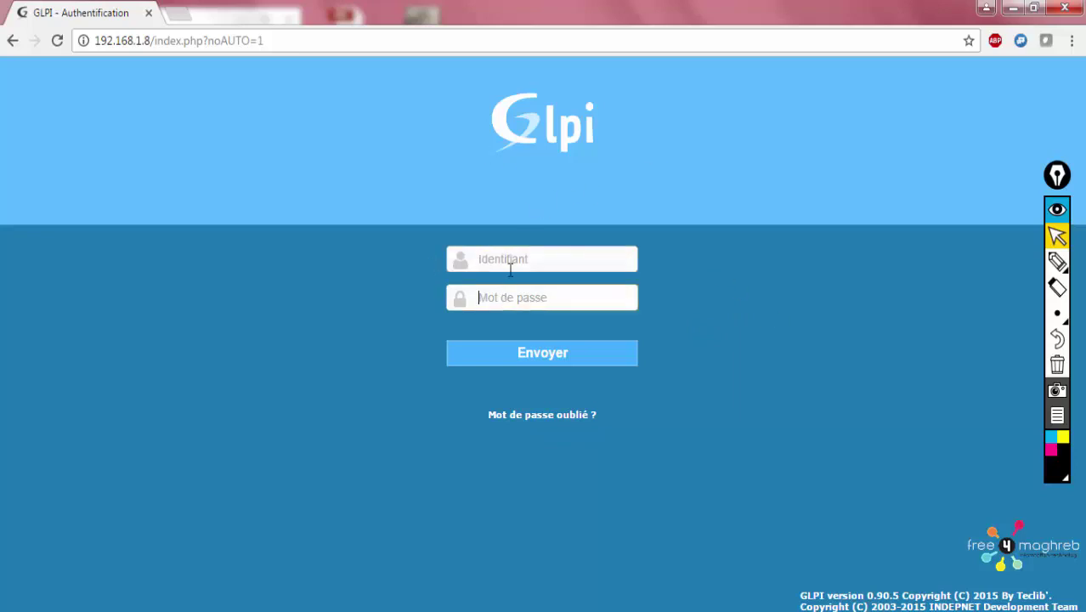
click(509, 269)
click(501, 290)
click(490, 265)
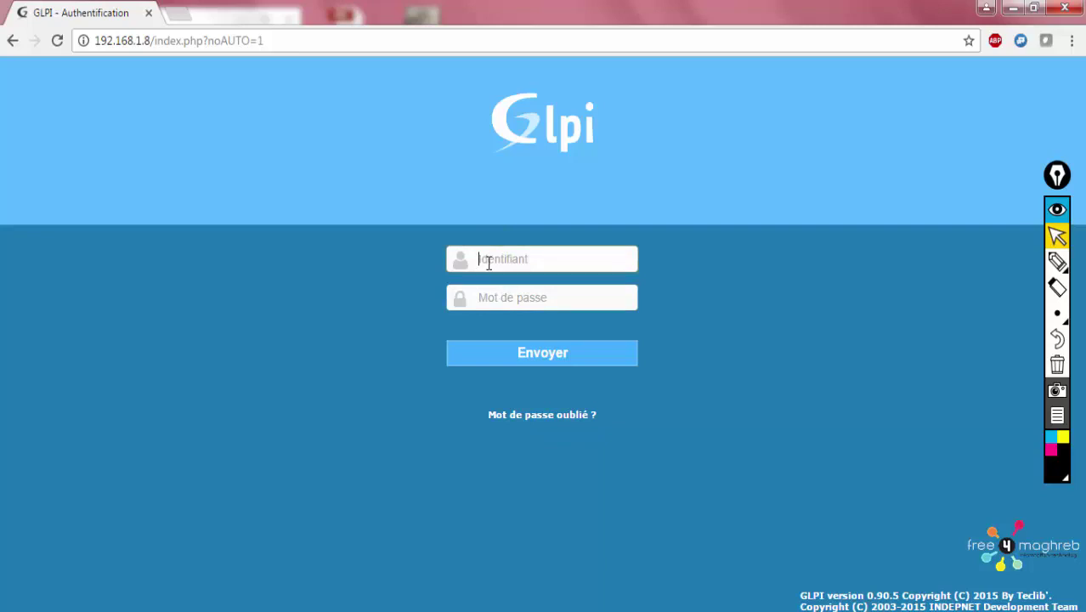
click(477, 293)
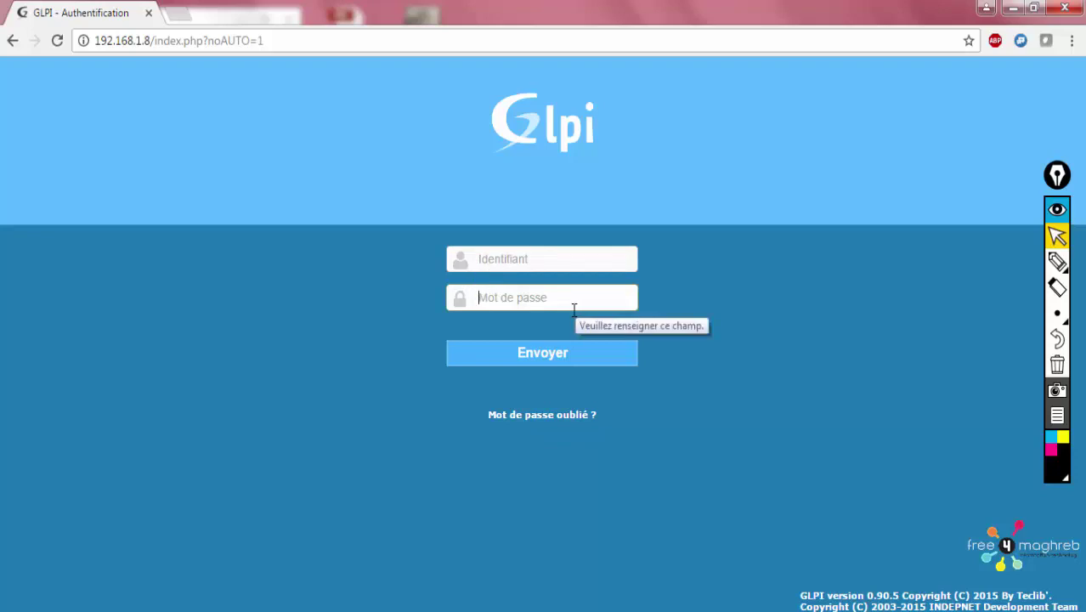
key(F9)
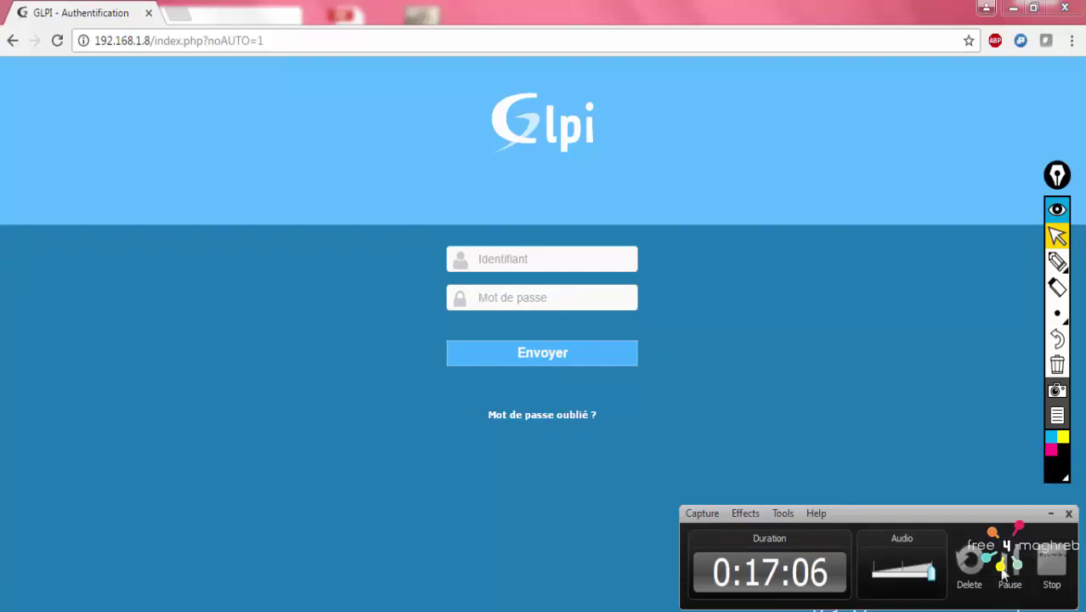